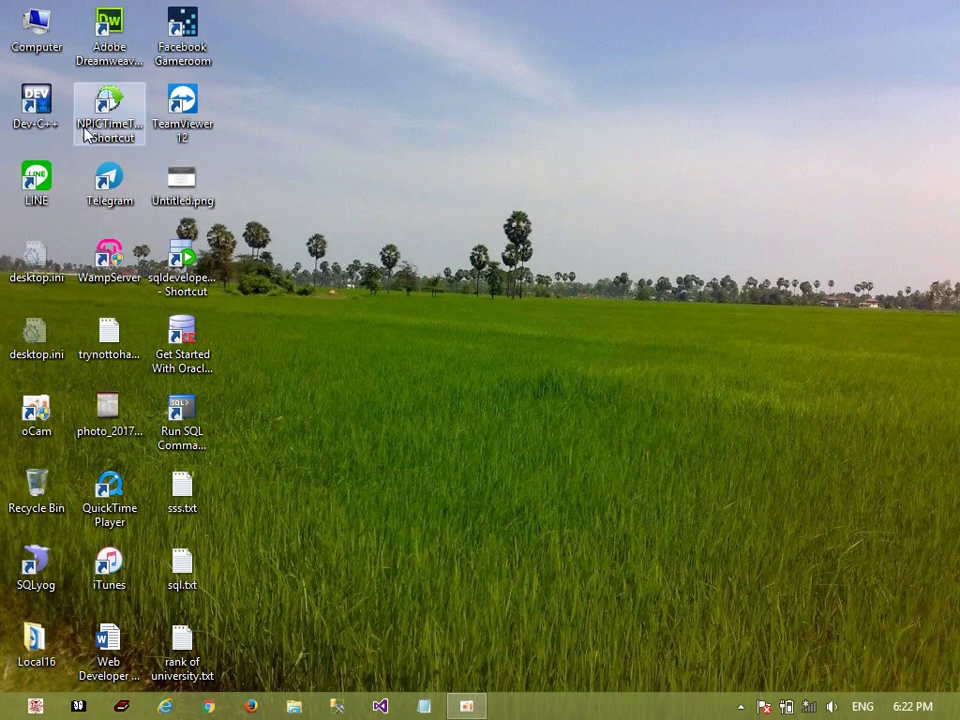
# Open the Computer window from the desktop to list the drives
pyautogui.doubleClick(40, 30)
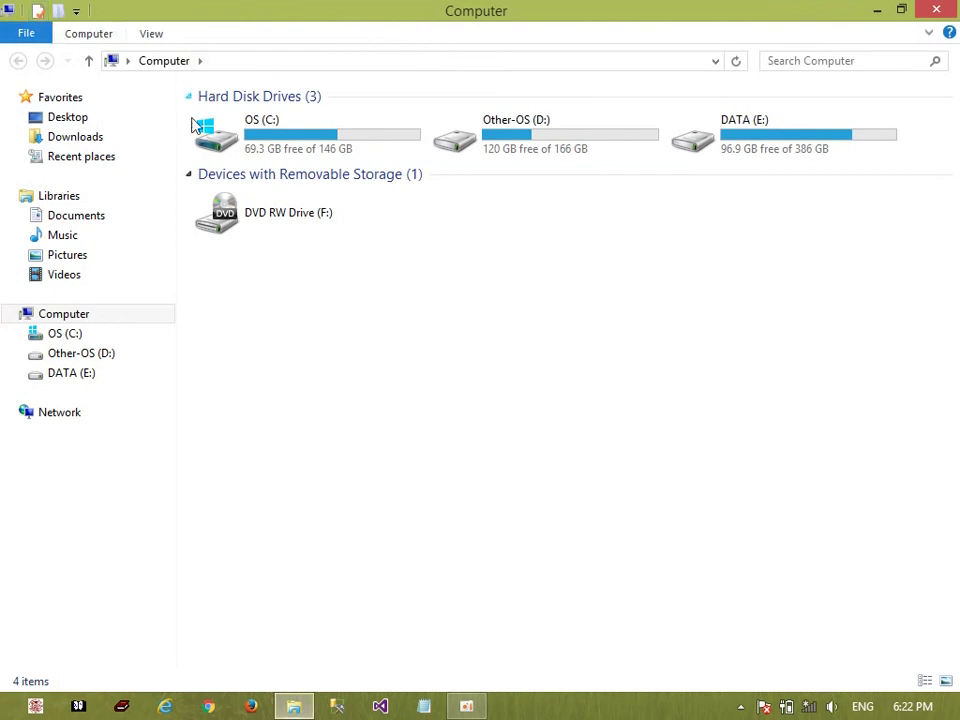
# Go to DATA (E:) > Software > Oracle Soft and box-select its four installer files
pyautogui.click(114, 377)
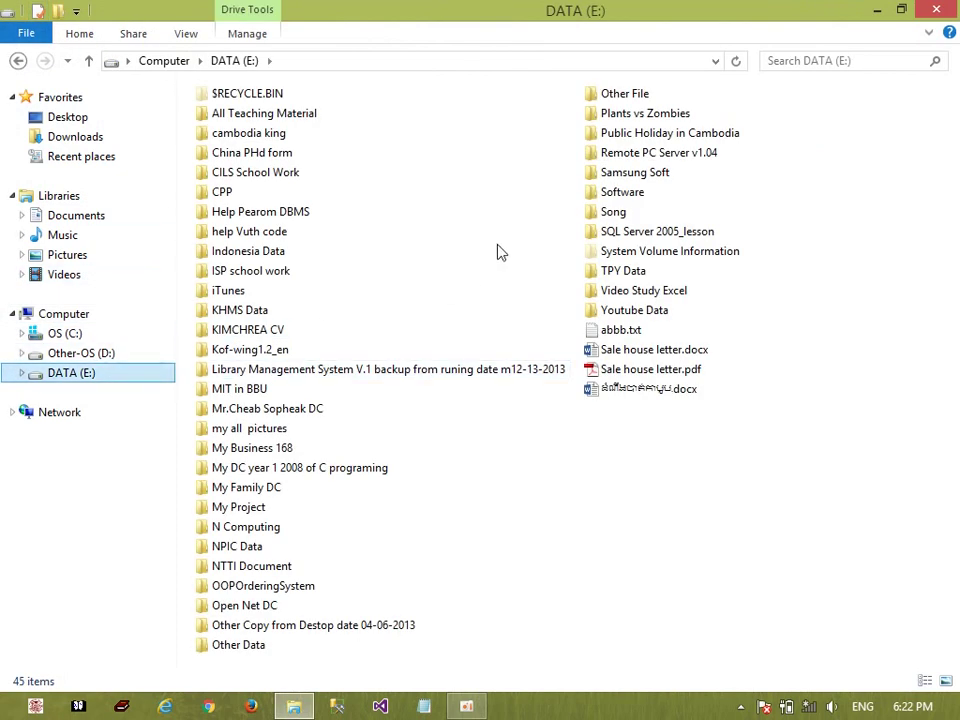
pyautogui.doubleClick(608, 194)
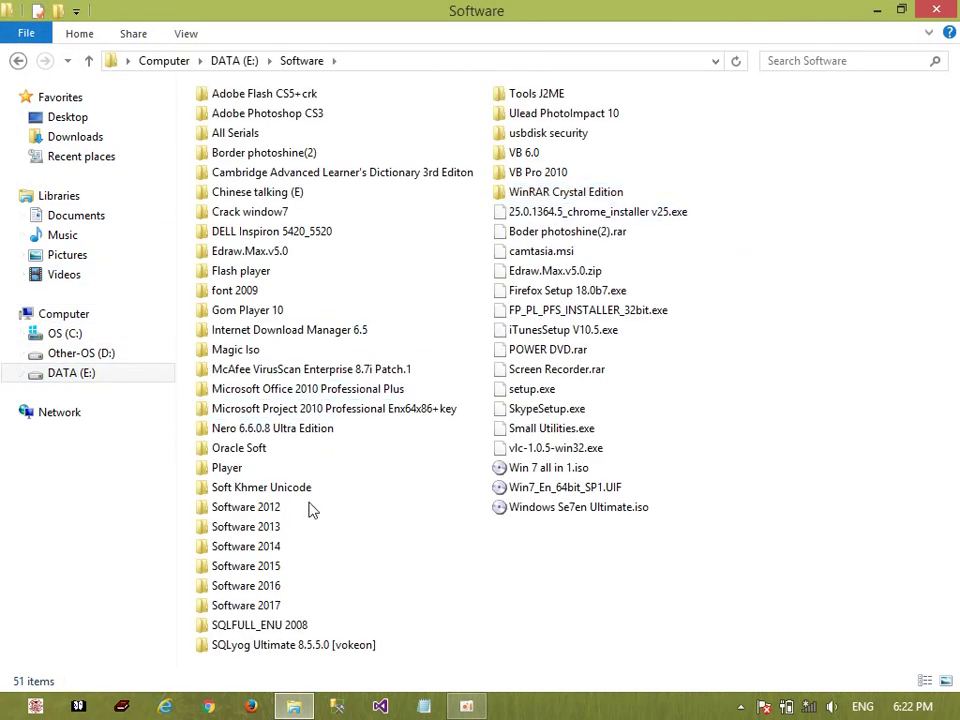
pyautogui.doubleClick(245, 448)
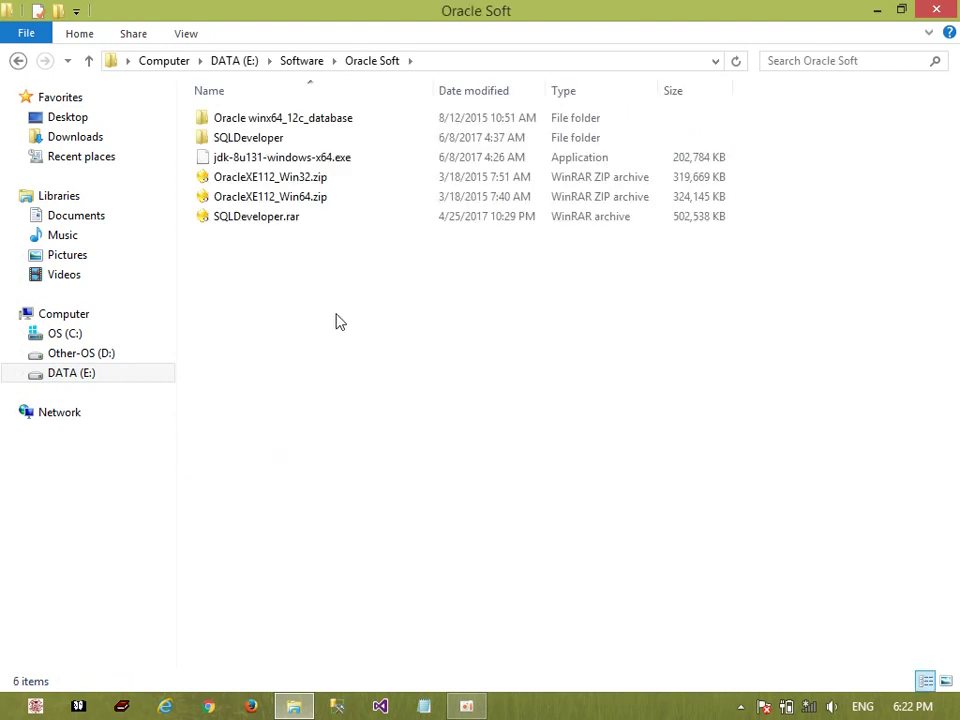
pyautogui.click(336, 186)
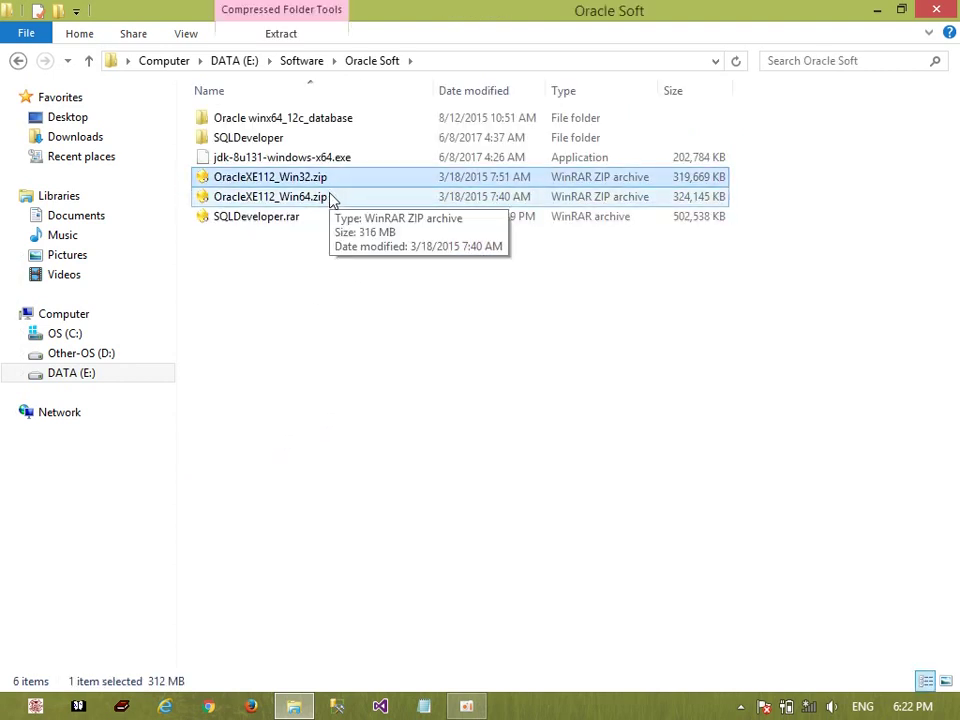
pyautogui.moveTo(287, 258); pyautogui.dragTo(270, 152)
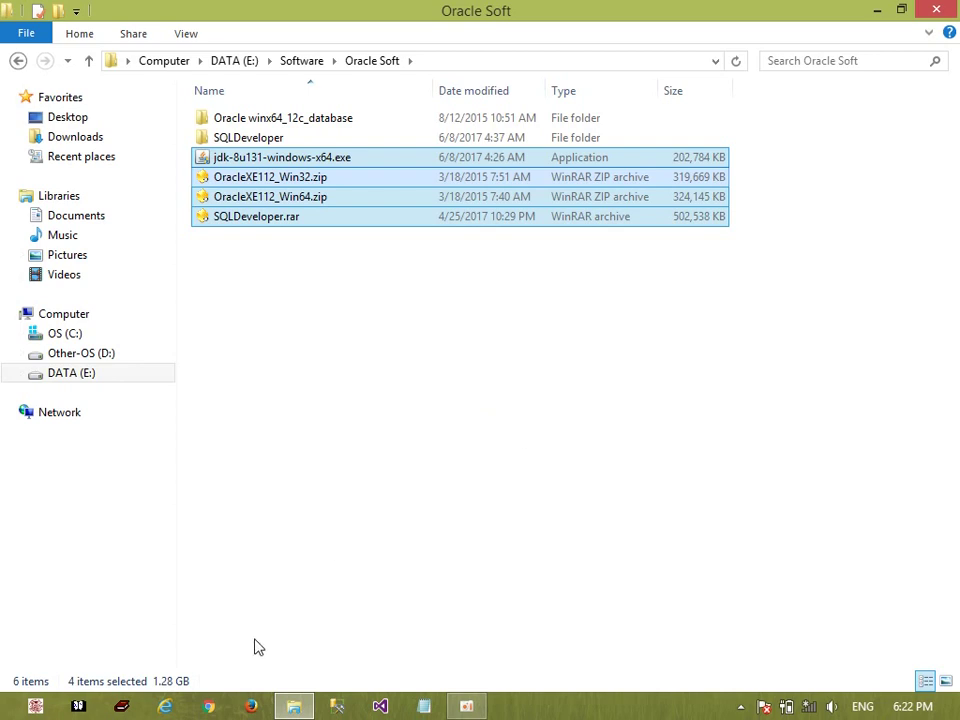
# Reselect the jdk installer, both OracleXE zips and SQLDeveloper.rar, then switch to Chrome
pyautogui.click(808, 704)
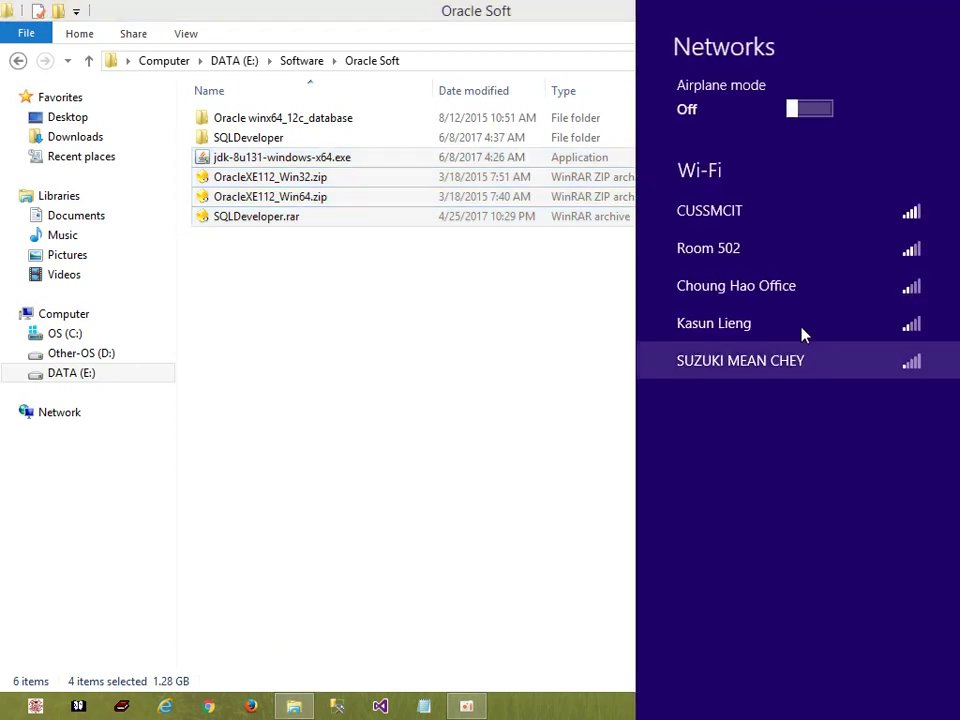
pyautogui.click(475, 655)
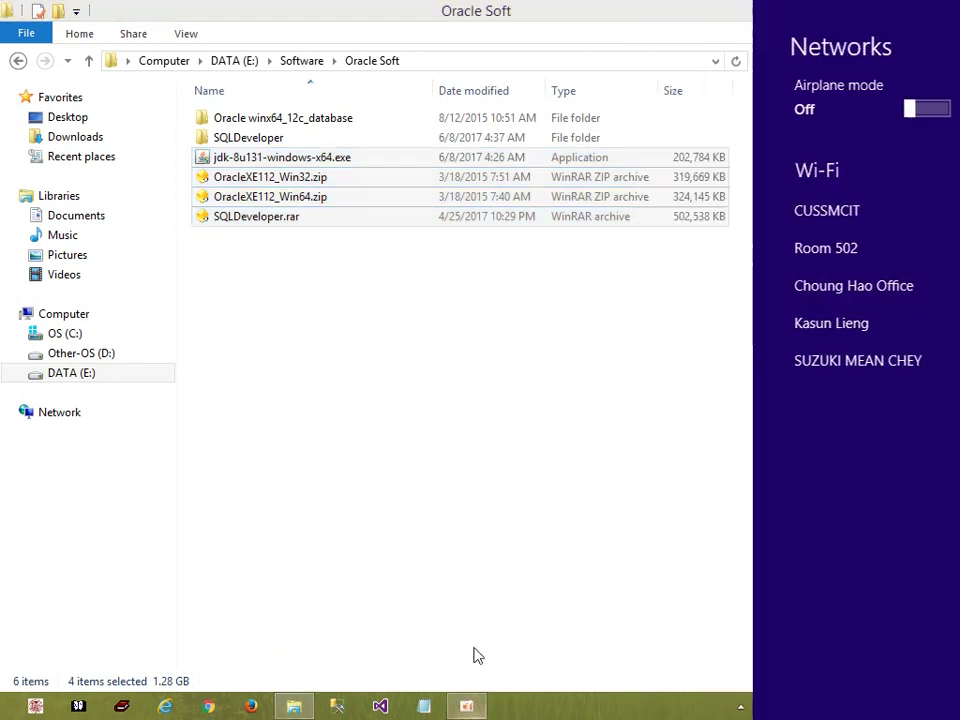
pyautogui.click(466, 706)
pyautogui.moveTo(468, 611); pyautogui.dragTo(391, 605)
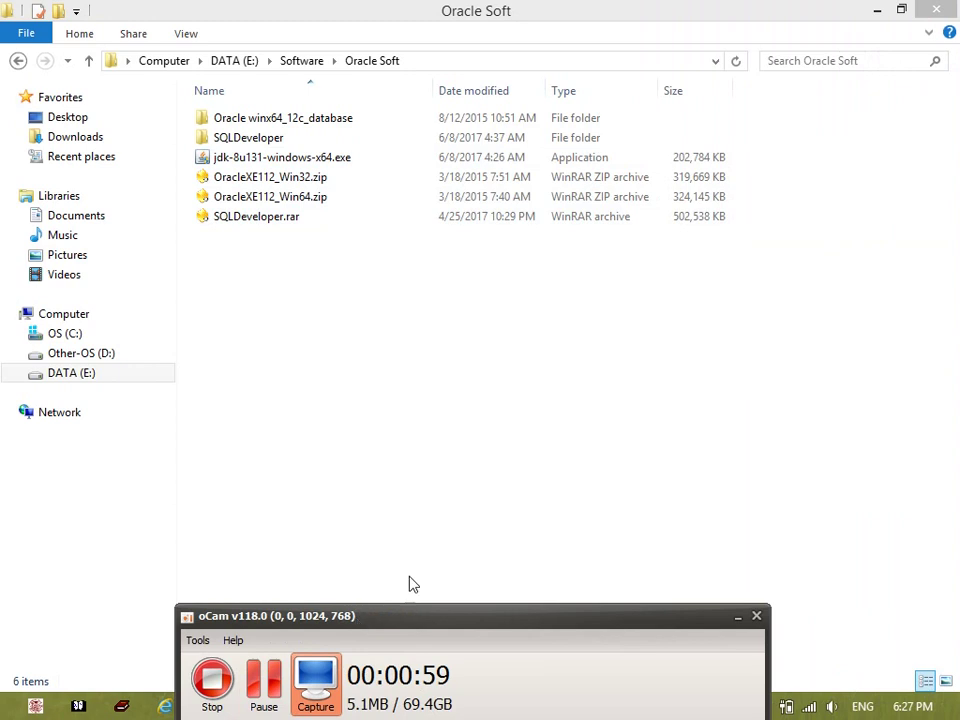
pyautogui.click(565, 443)
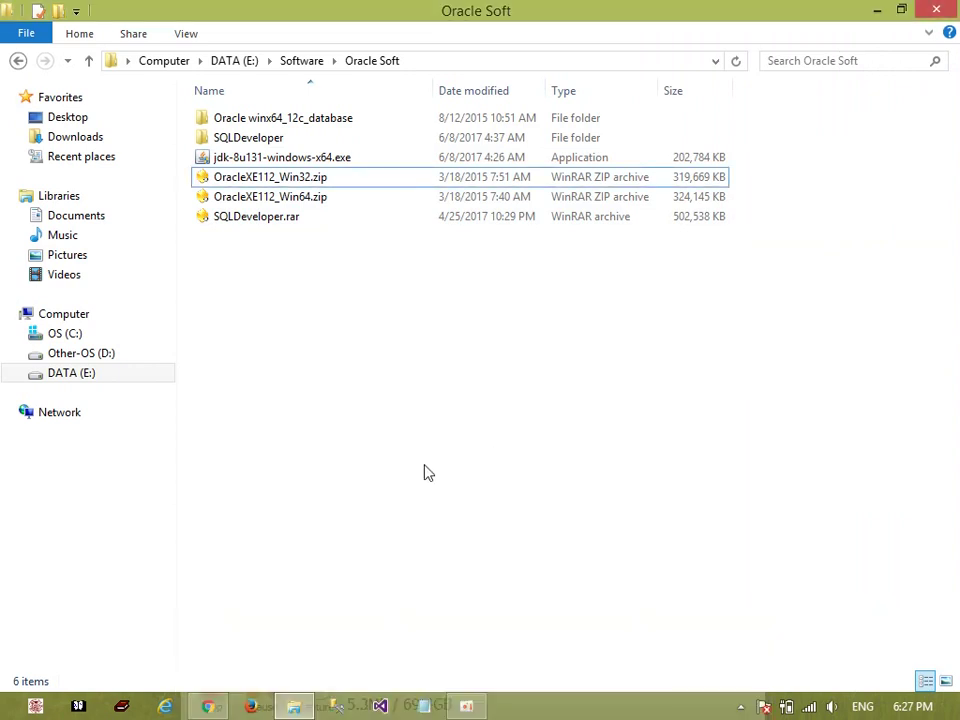
pyautogui.moveTo(310, 268); pyautogui.dragTo(275, 160)
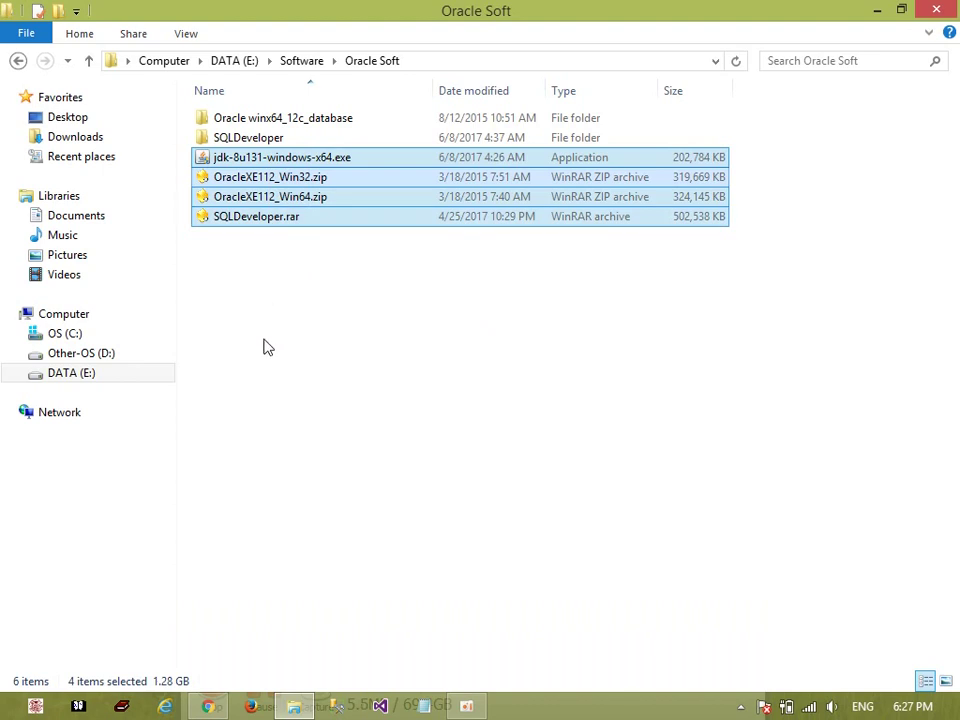
pyautogui.click(207, 706)
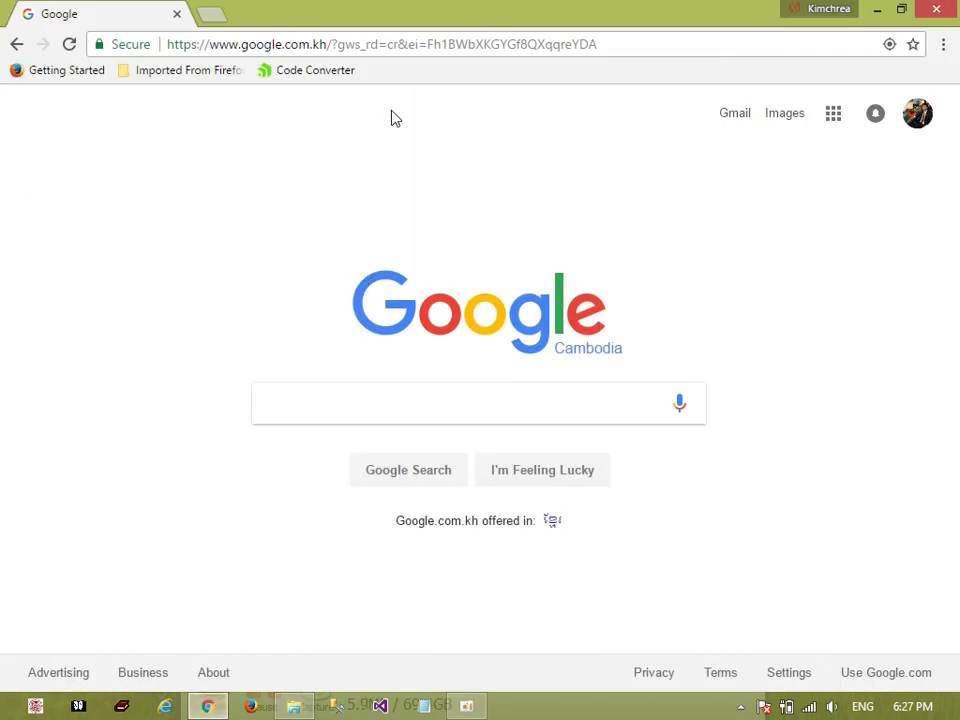
# Search Google for the author's name and open their WordPress blog from the results
pyautogui.click(258, 402)
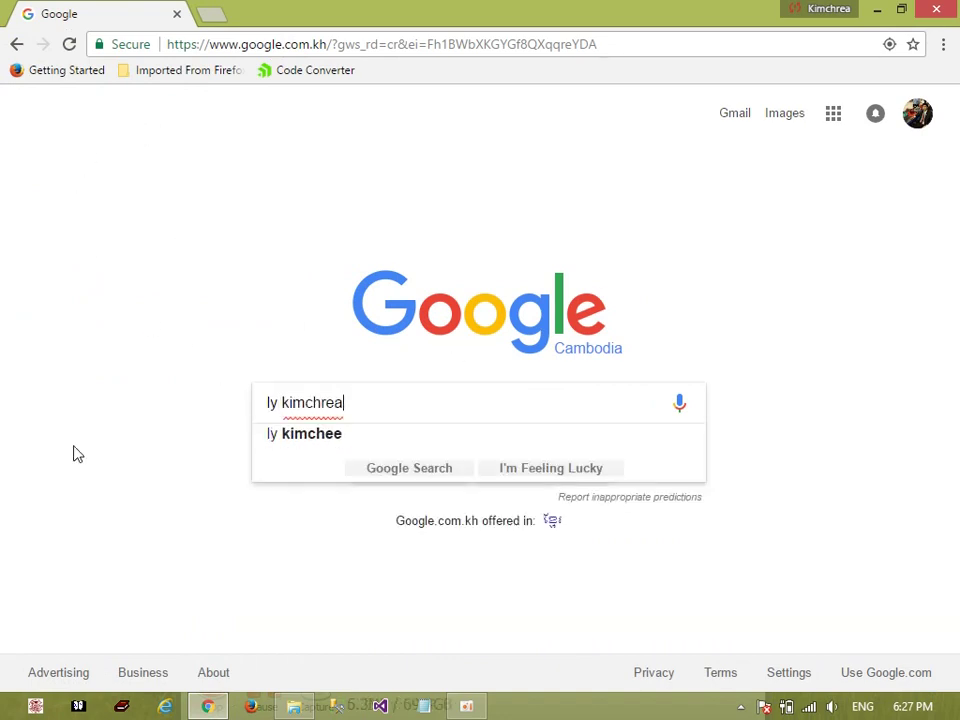
pyautogui.press('Return')
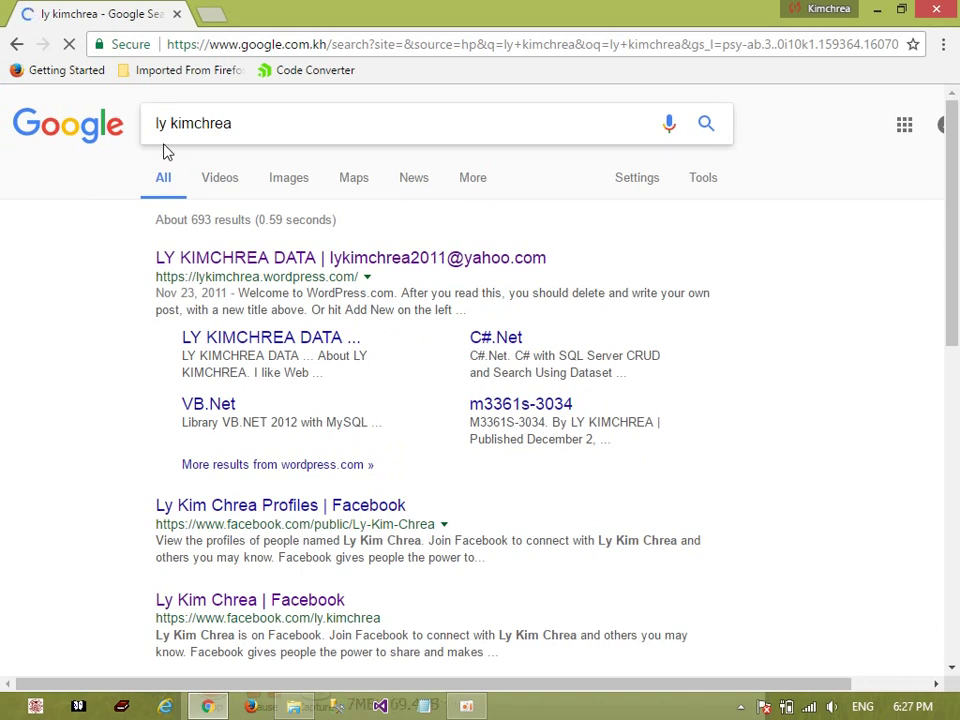
pyautogui.click(160, 265)
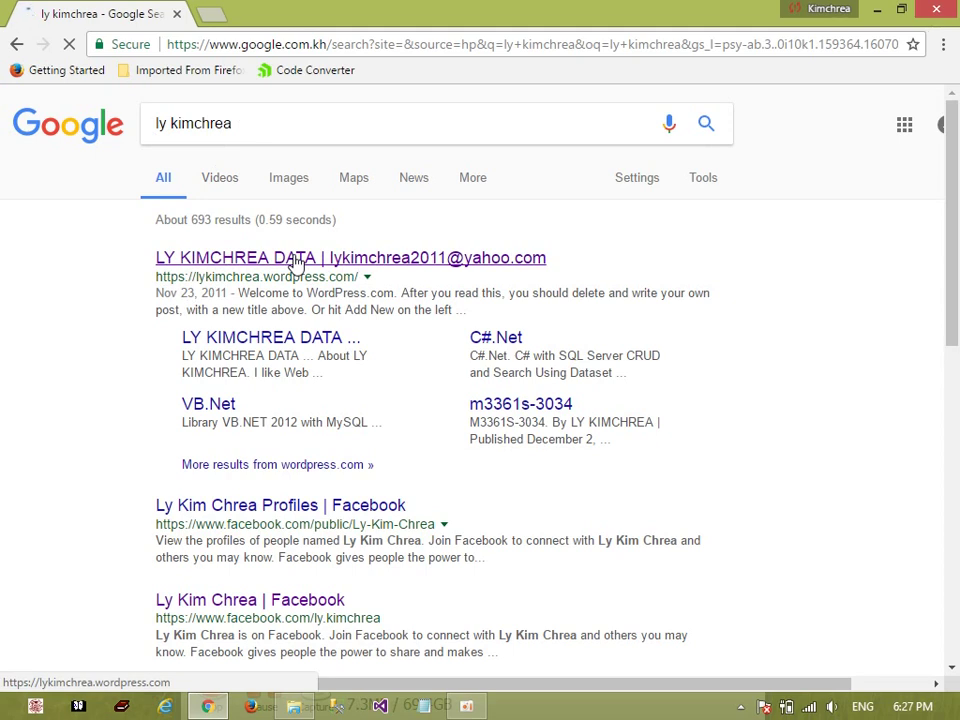
pyautogui.click(296, 262)
pyautogui.click(295, 262)
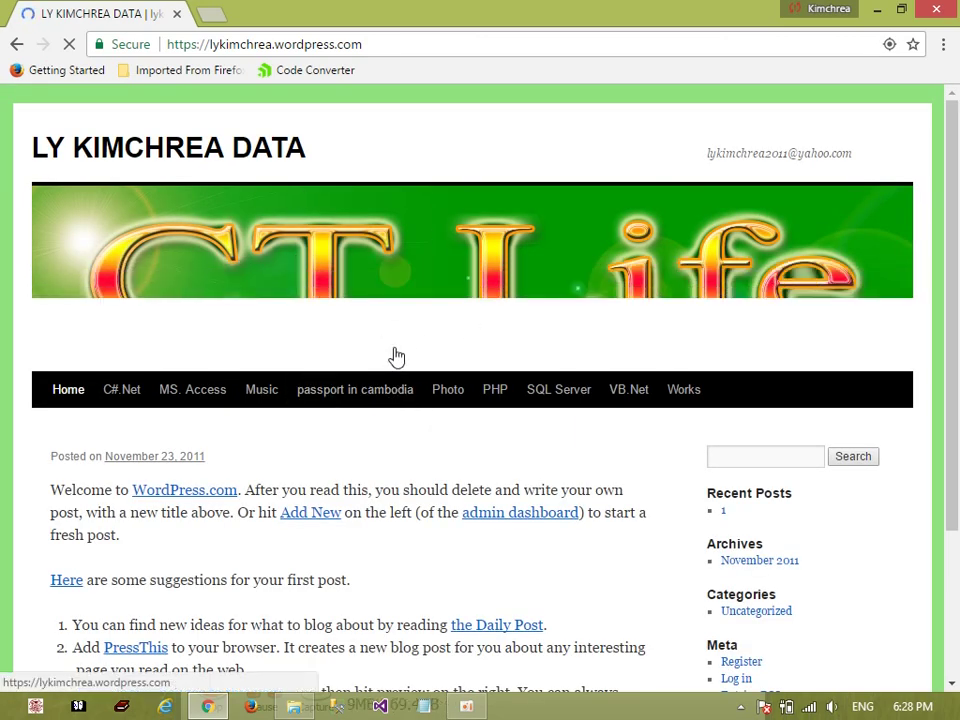
# Glance over the blog page, then return to the Oracle Soft folder in File Explorer
pyautogui.scroll(-2, 497, 321)
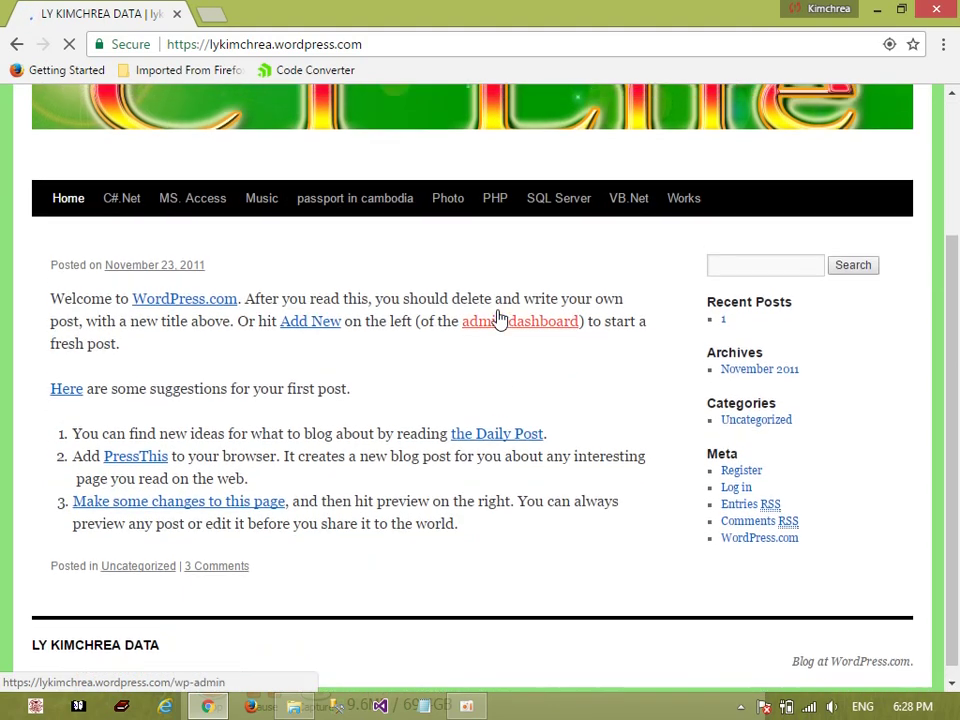
pyautogui.scroll(2, 497, 321)
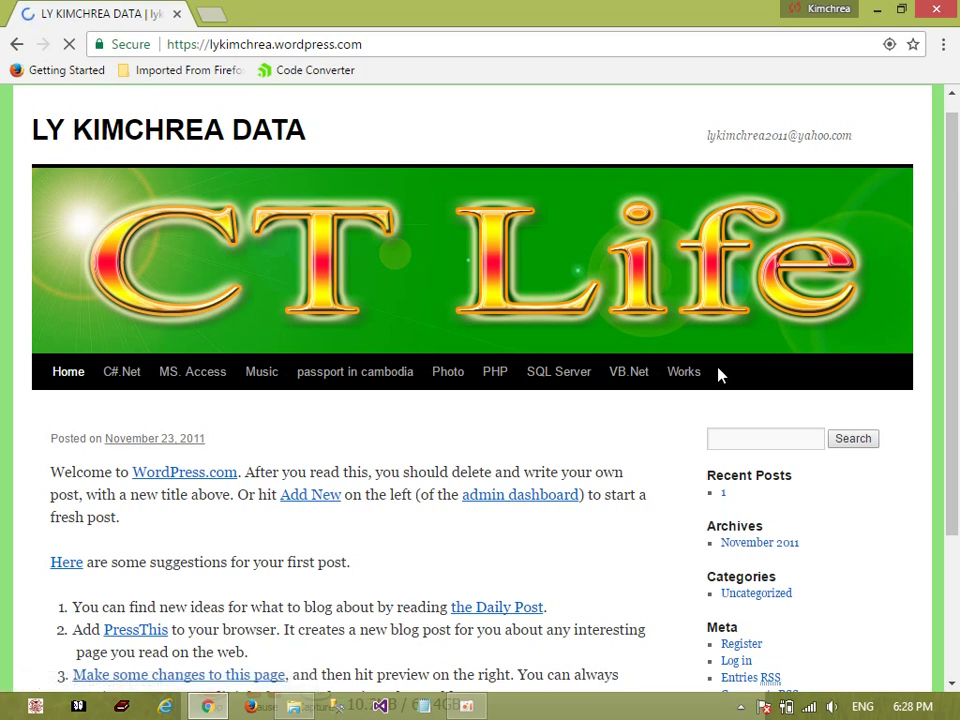
pyautogui.click(294, 705)
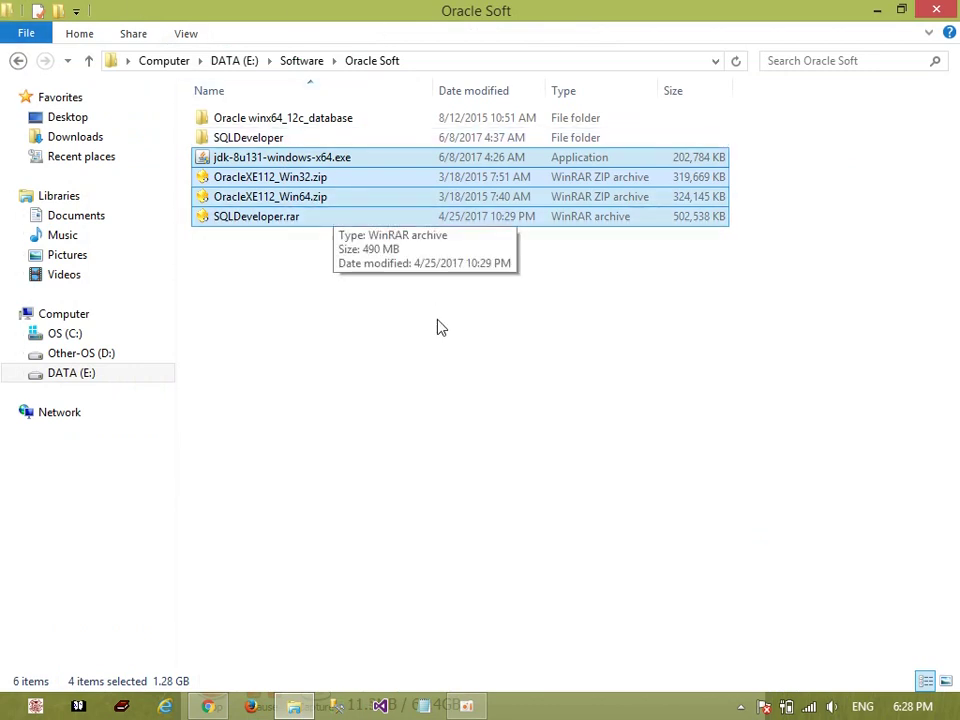
# Click through the Oracle Soft files, ending with OracleXE112_Win64.zip selected
pyautogui.click(460, 373)
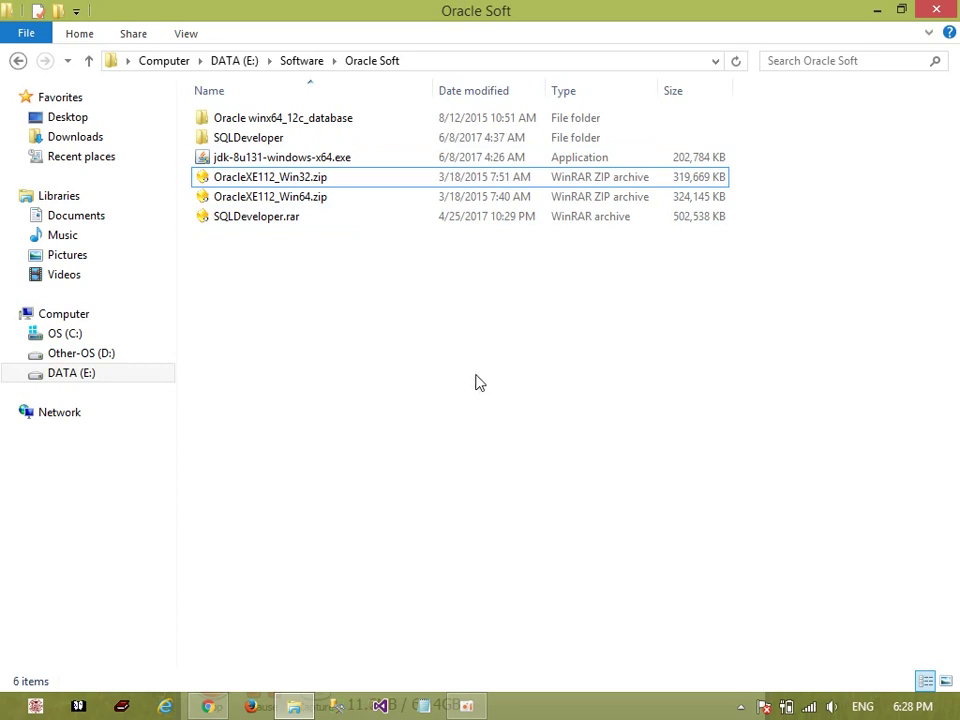
pyautogui.click(315, 198)
pyautogui.click(315, 177)
pyautogui.click(317, 162)
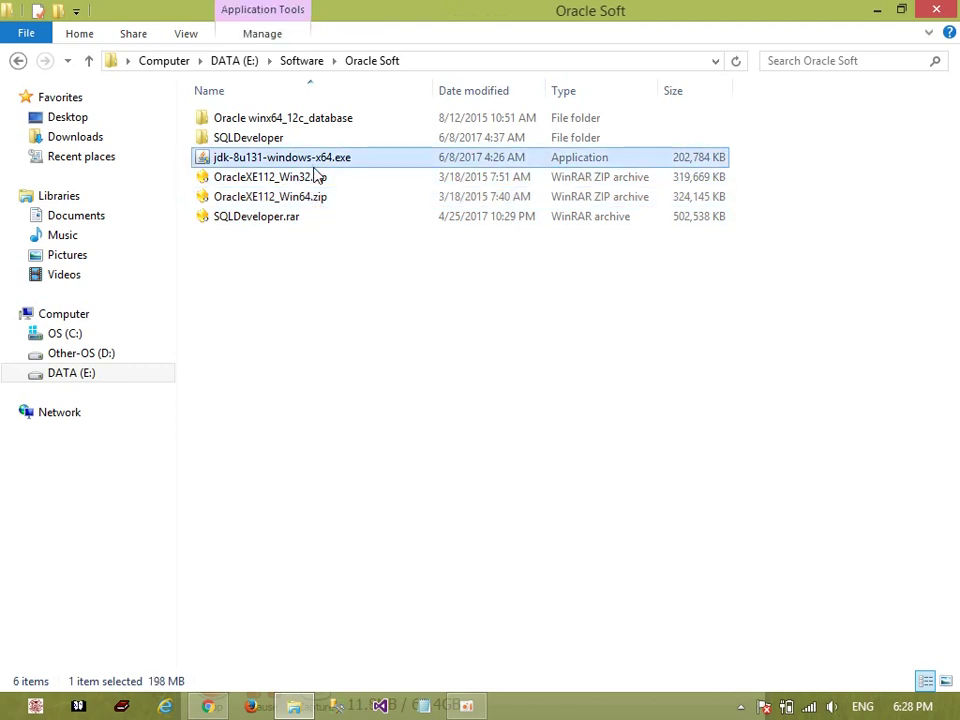
pyautogui.click(317, 180)
pyautogui.click(315, 199)
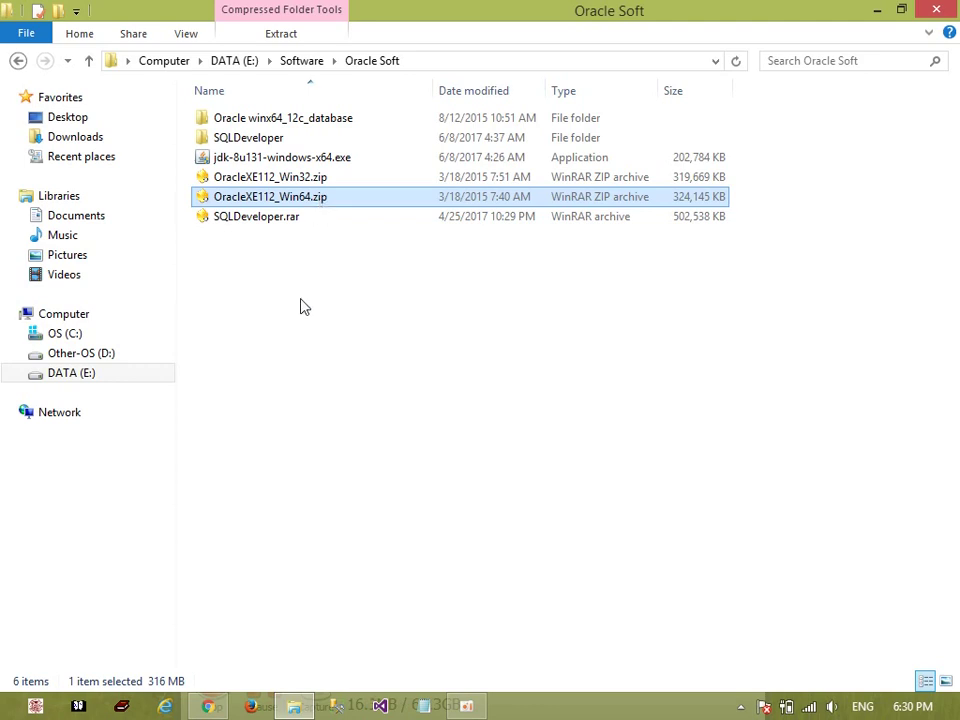
# Bring SQL Server Management Studio's Connect to Server dialog to the front
pyautogui.click(338, 708)
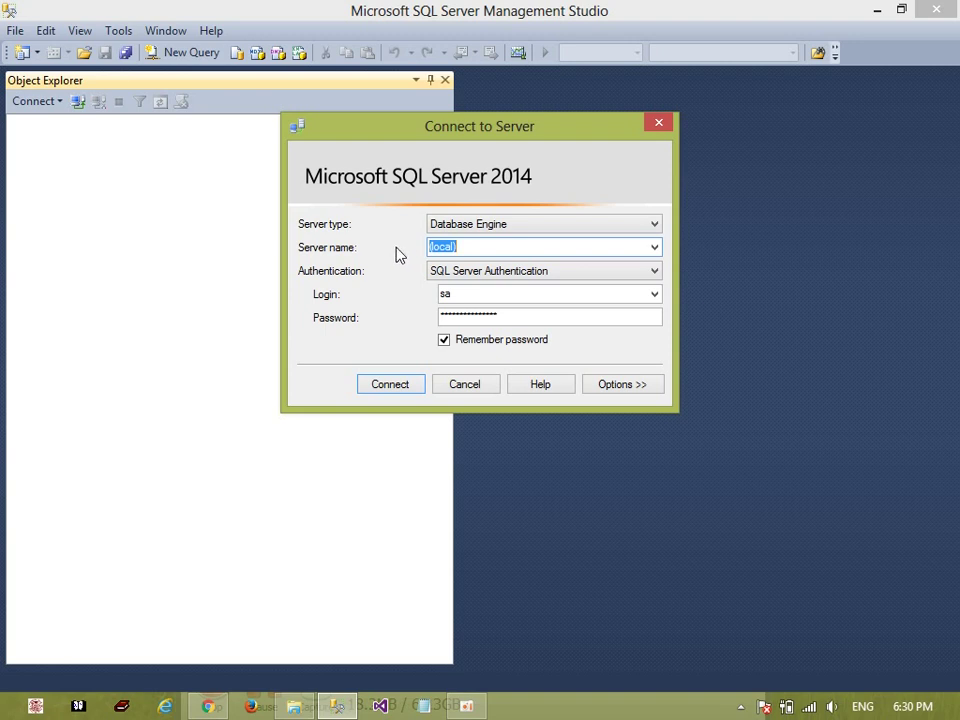
# Replace the (local) server name with DaraPC
pyautogui.click(470, 248)
pyautogui.doubleClick(486, 247)
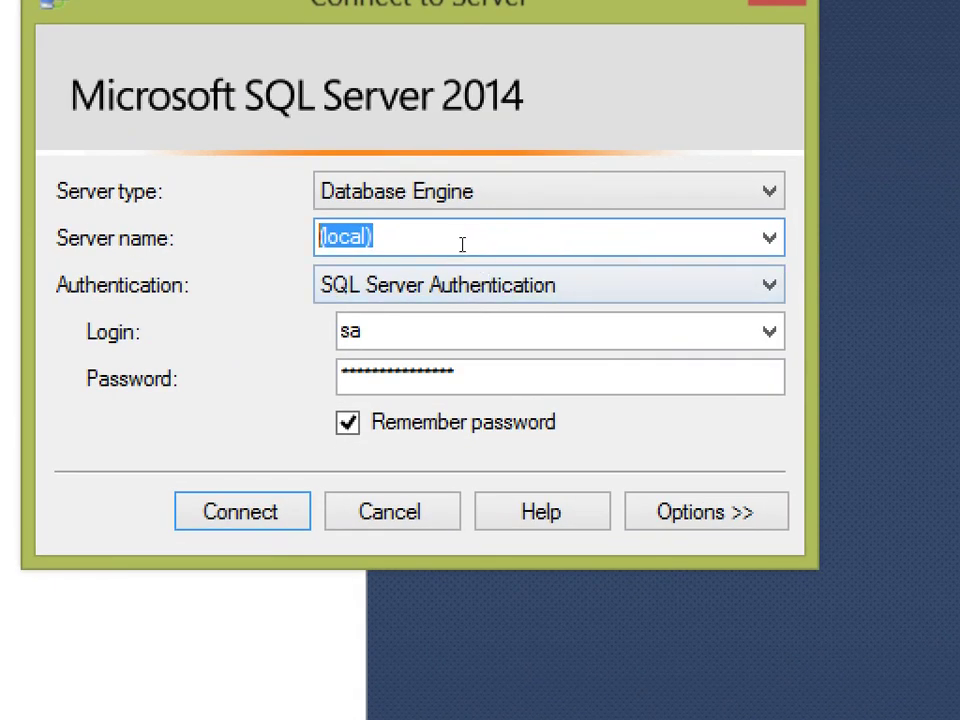
pyautogui.click(482, 250)
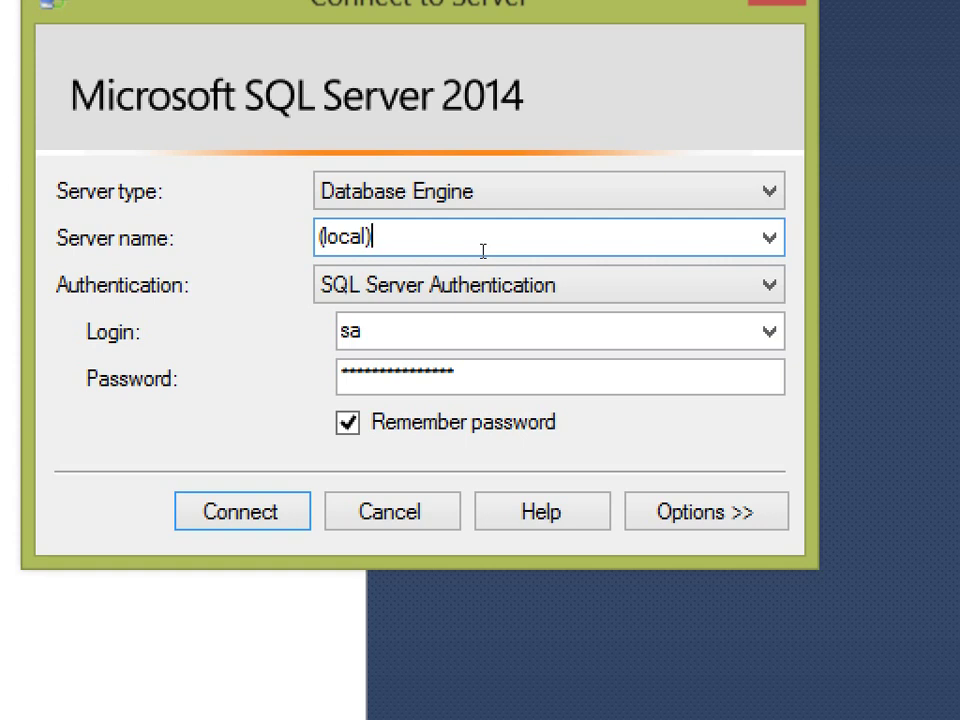
pyautogui.doubleClick(418, 251)
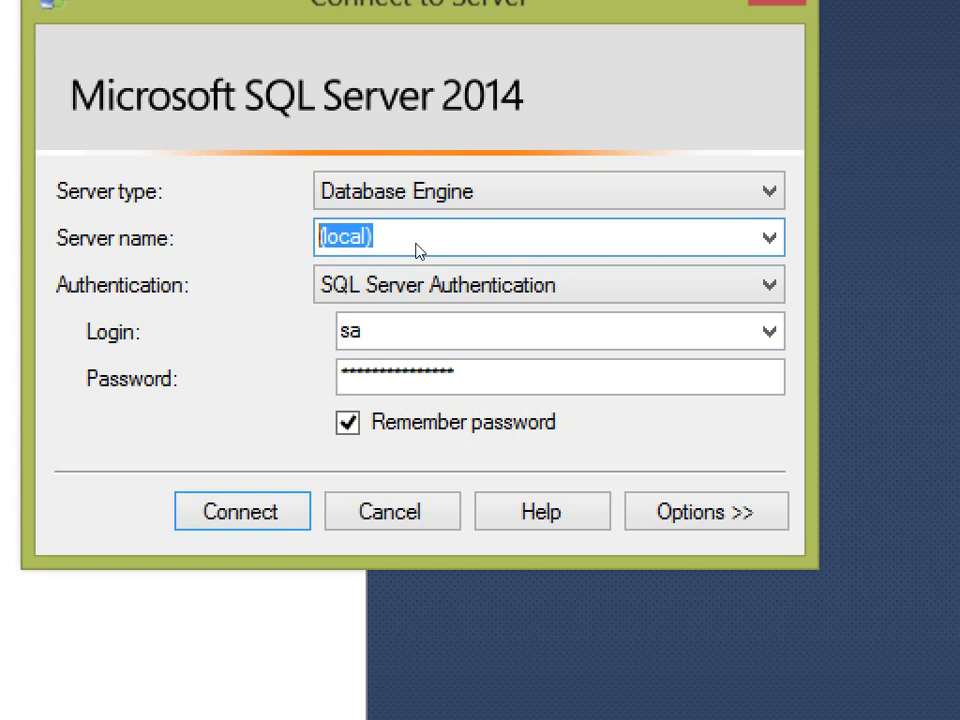
pyautogui.write('DaraPC')
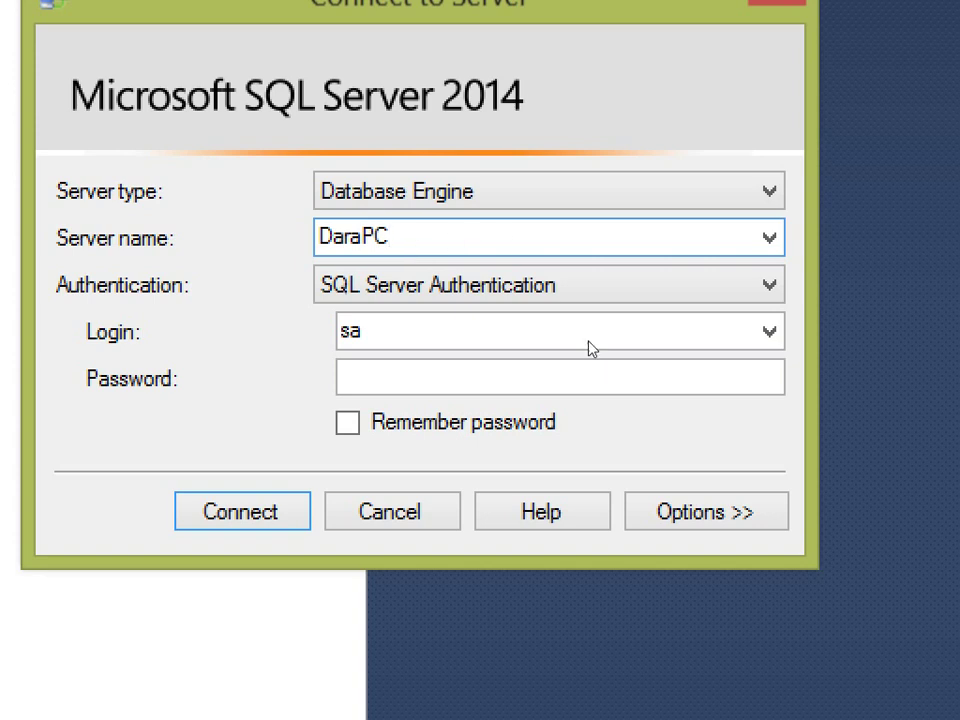
# Change the server name to 192.168.100.1 and call up Help with F1
pyautogui.doubleClick(440, 245)
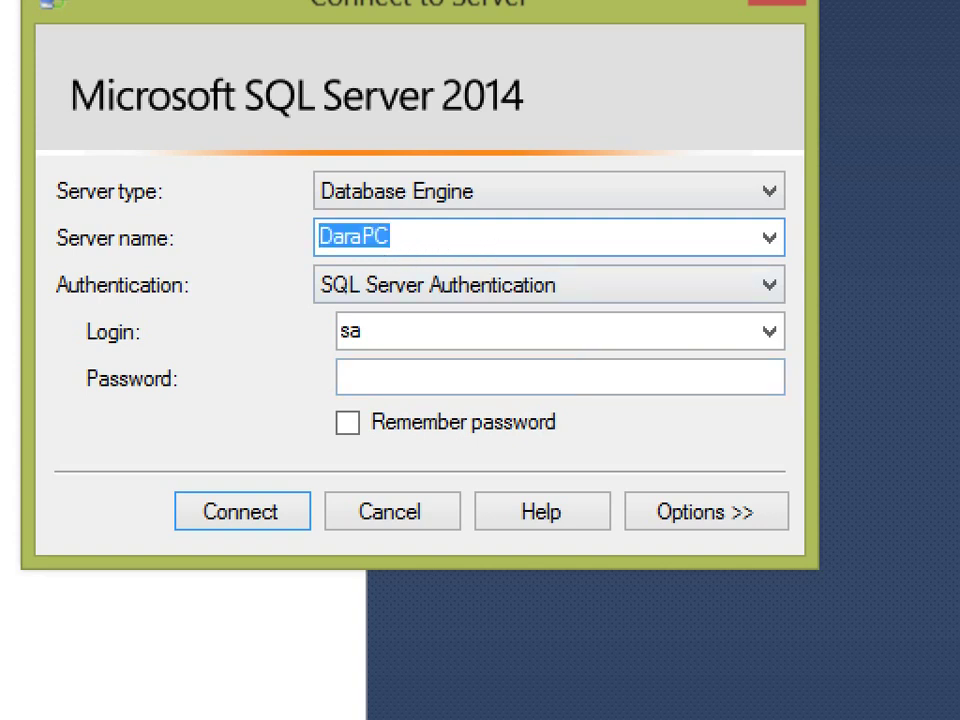
pyautogui.write('1921')
pyautogui.press('BackSpace')
pyautogui.write('.168.100.1')
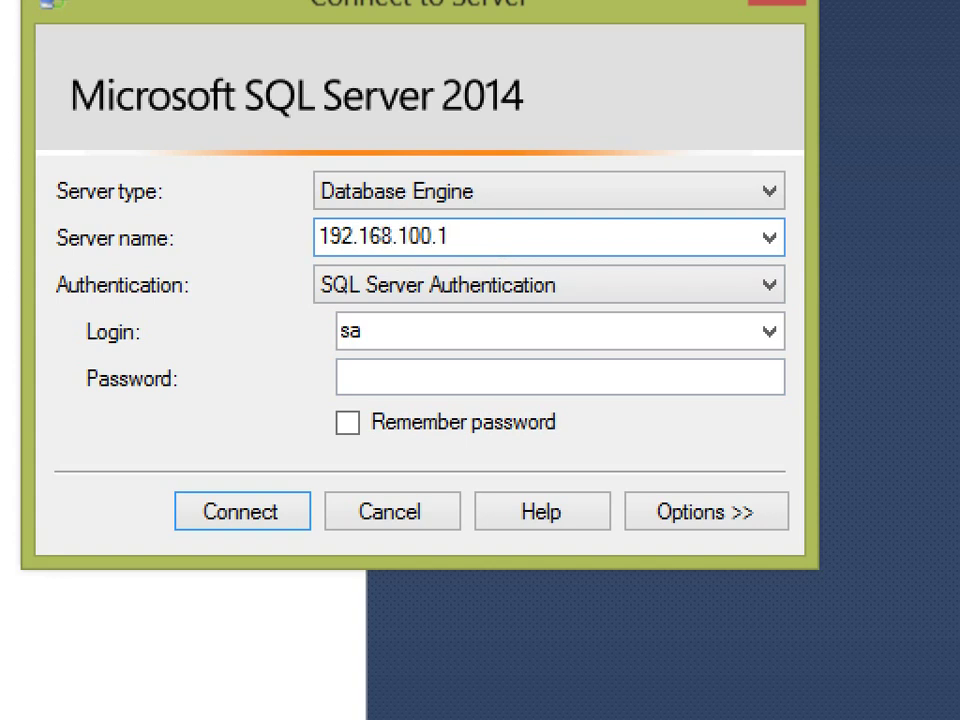
pyautogui.press('F1')
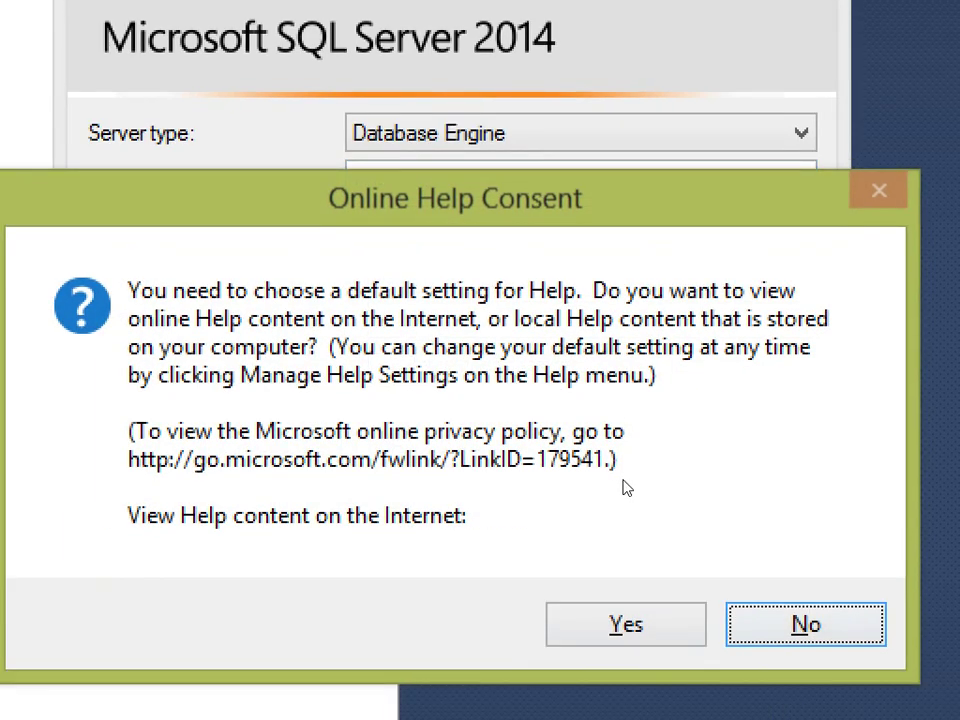
# Accept the Online Help Consent prompt, then move aside and close the Help Viewer
pyautogui.press('Return')
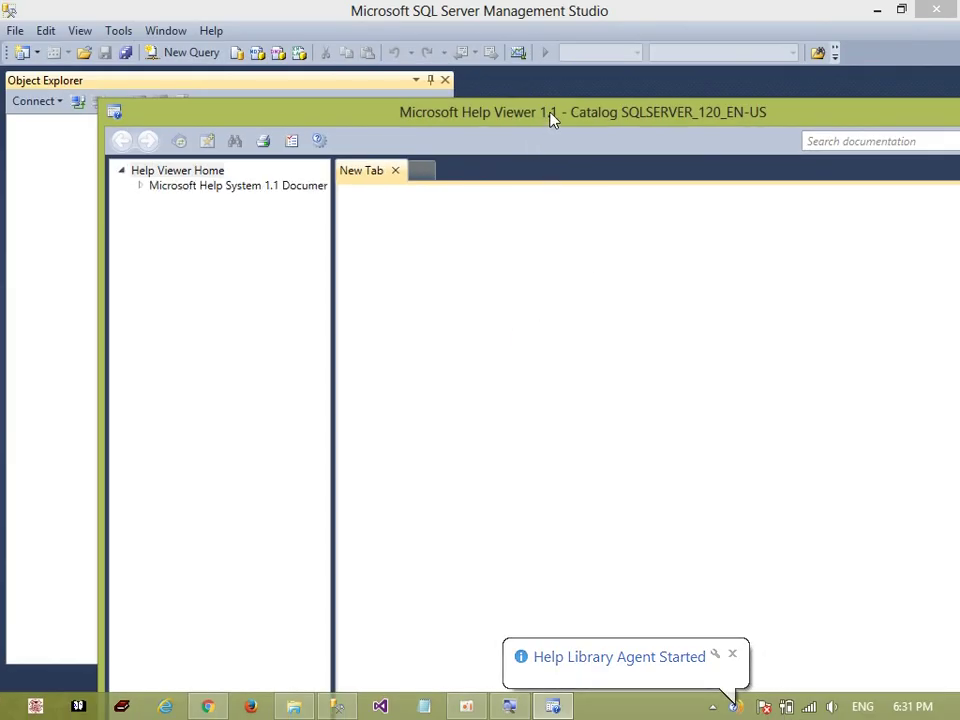
pyautogui.moveTo(551, 118); pyautogui.dragTo(476, 142)
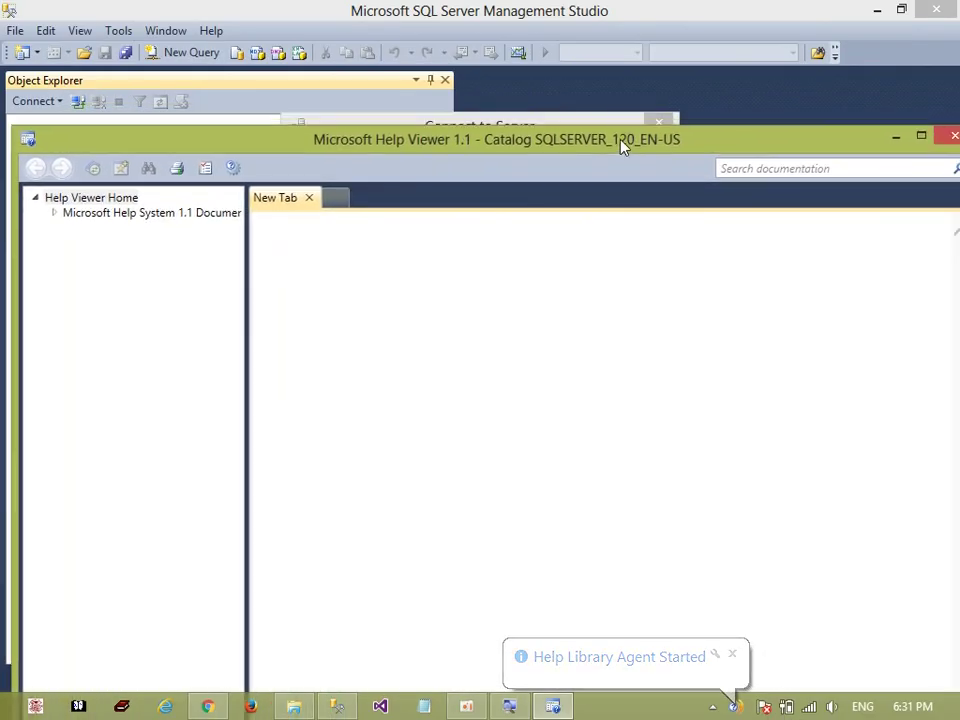
pyautogui.click(908, 145)
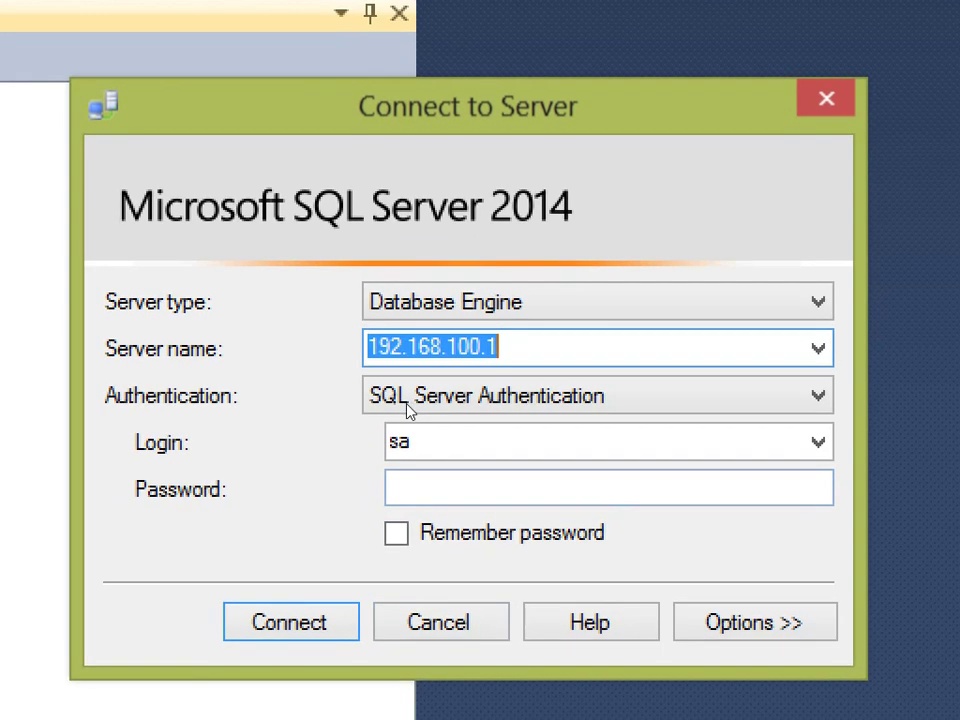
# Connect to (local) with the SQL login password, expand Databases and select dbNPIC_HR
pyautogui.write('(local)')
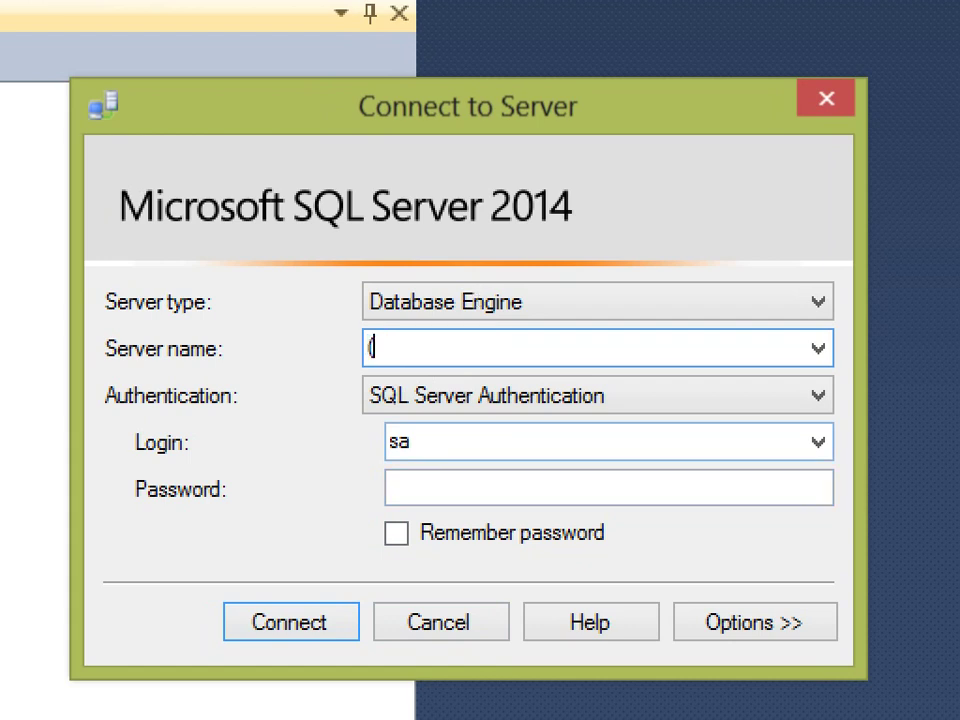
pyautogui.press('Tab')
pyautogui.press('Tab')
pyautogui.press('Tab')
pyautogui.write('****')
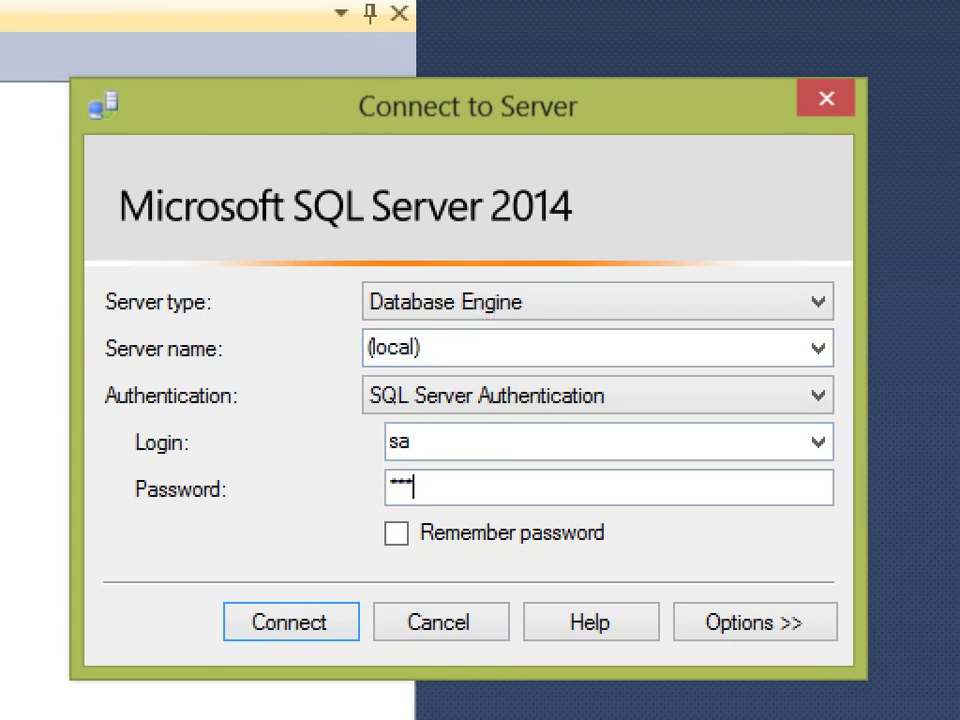
pyautogui.press('Return')
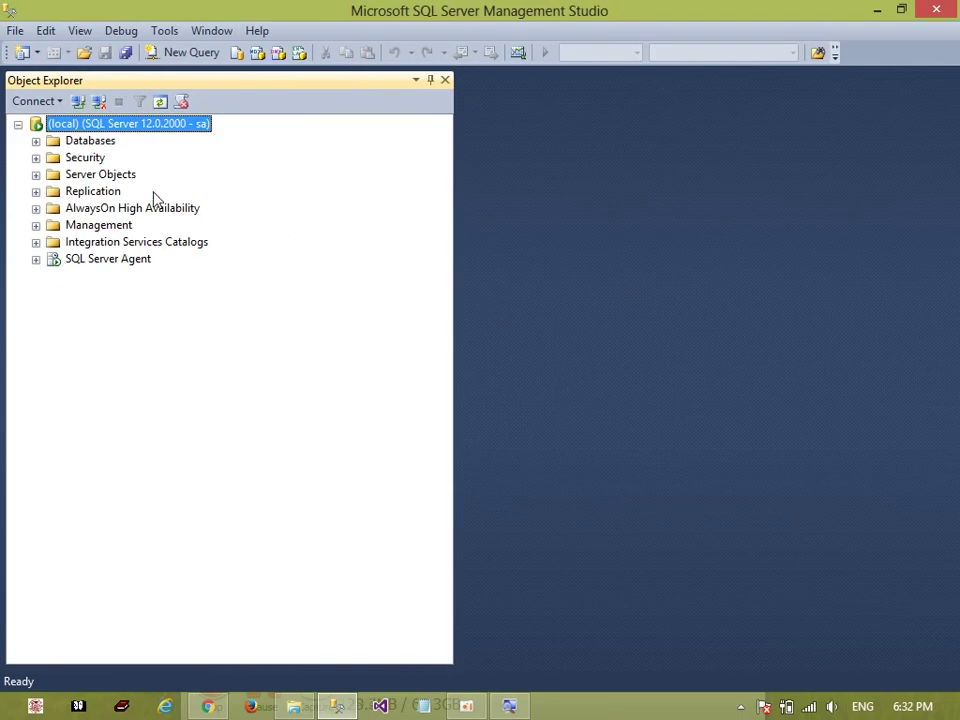
pyautogui.click(36, 141)
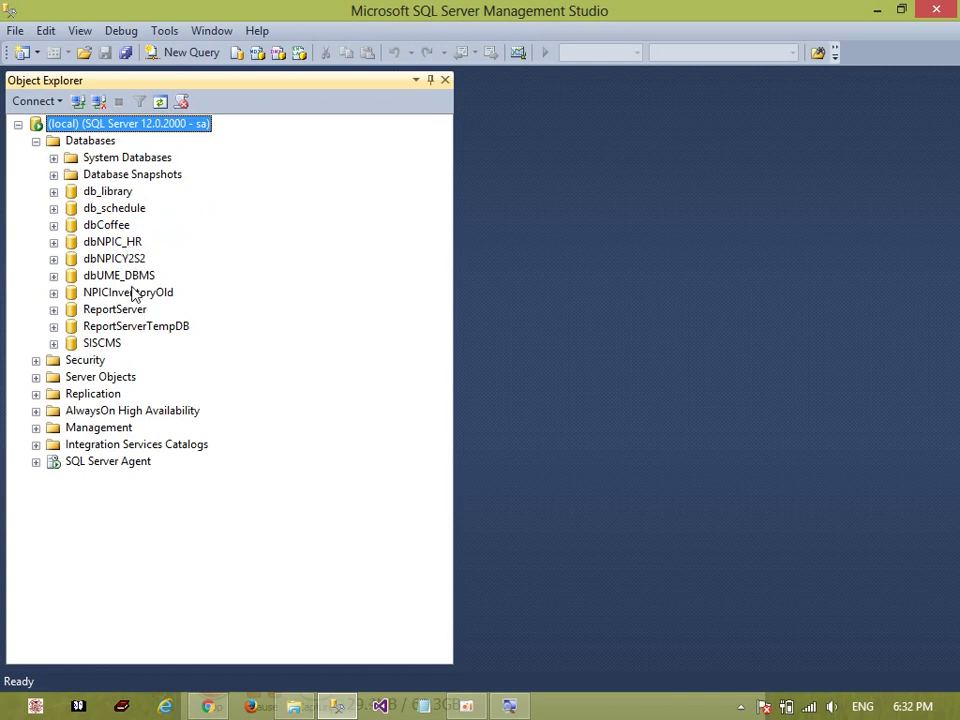
pyautogui.click(100, 242)
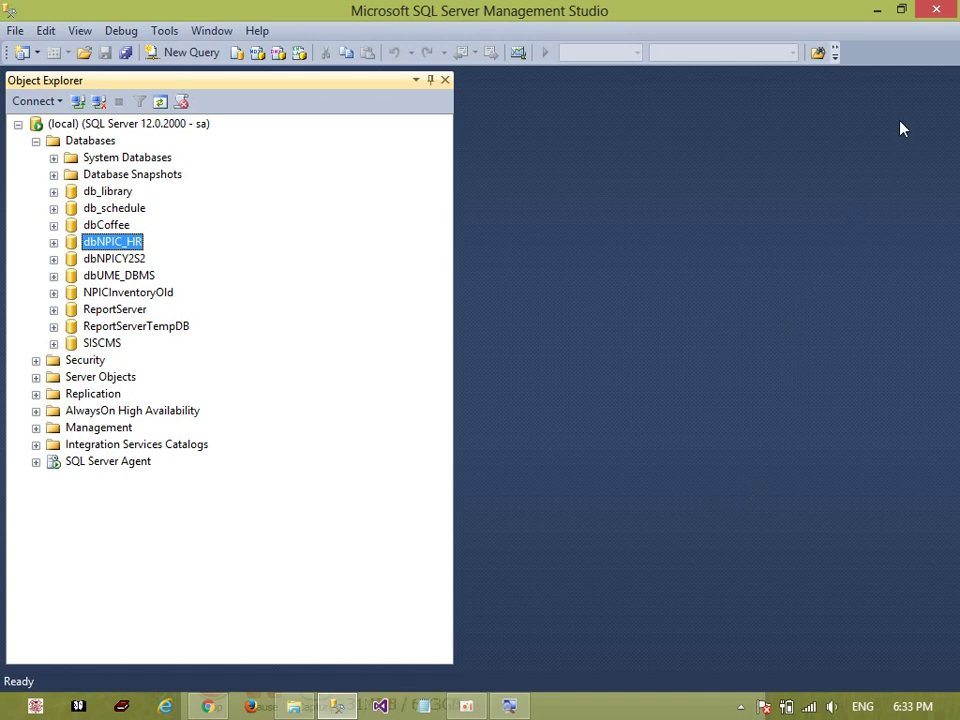
# Check the sizes of OracleXE112_Win64.zip, the jdk installer and SQLDeveloper.rar, then show the desktop
pyautogui.click(936, 9)
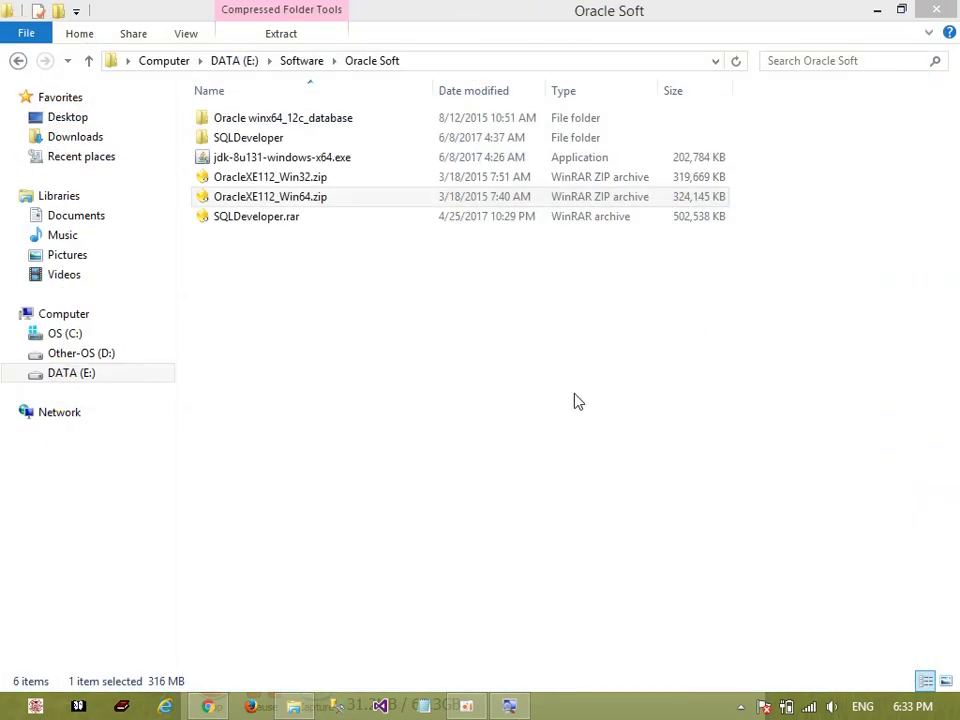
pyautogui.click(299, 203)
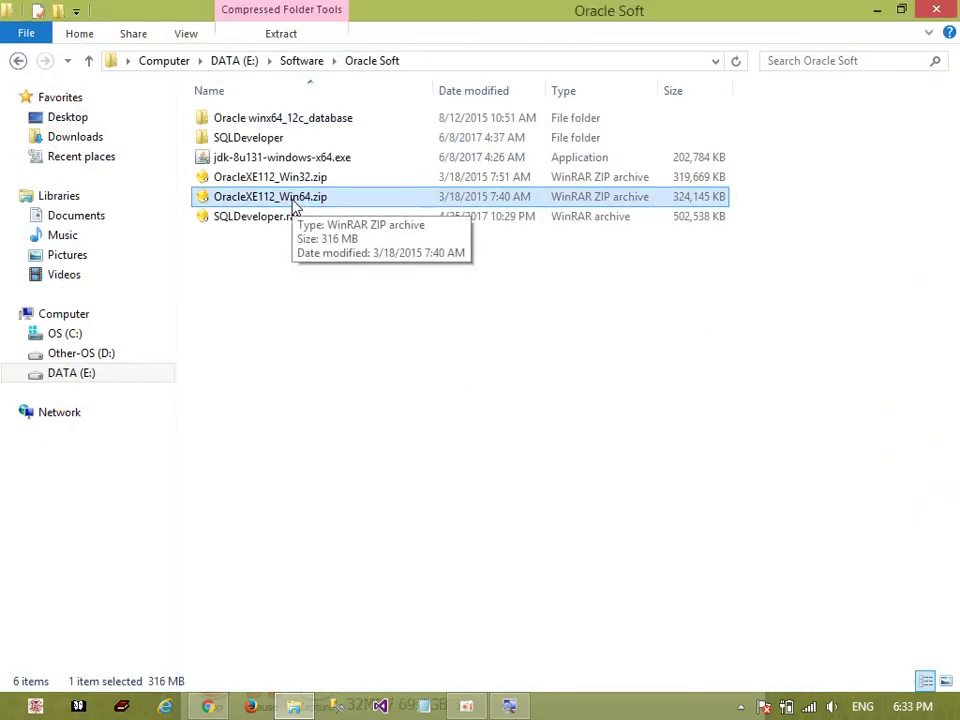
pyautogui.click(305, 160)
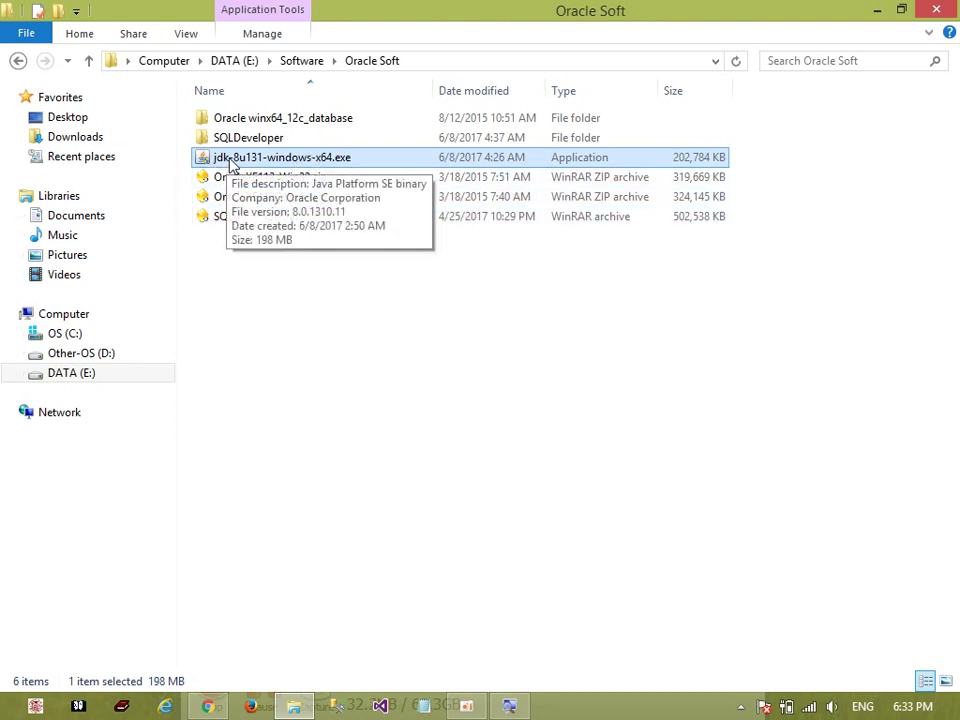
pyautogui.click(298, 198)
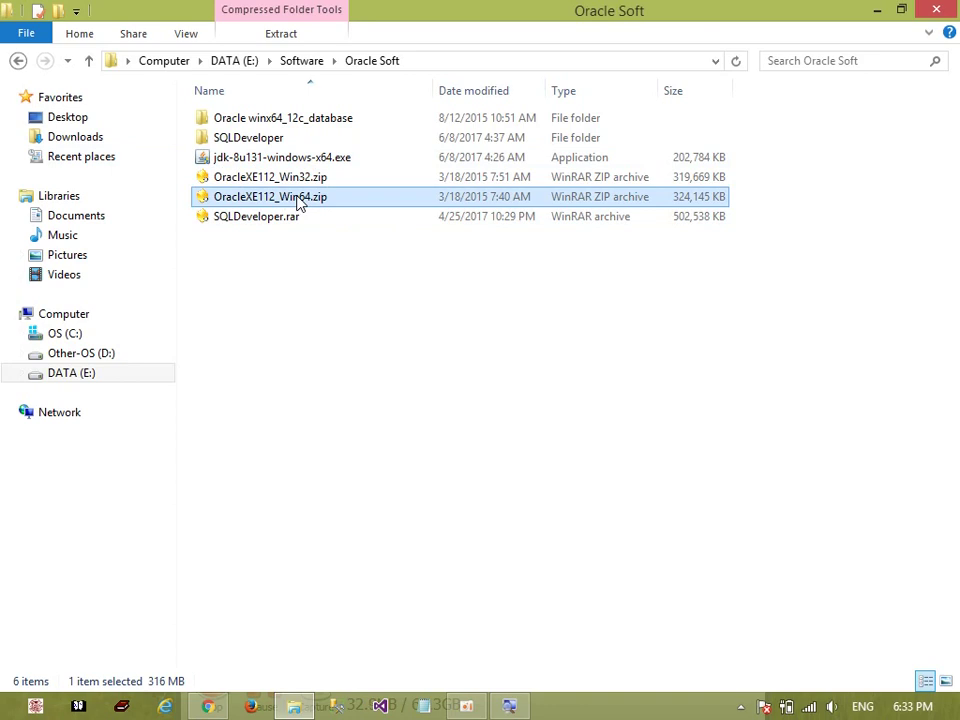
pyautogui.click(313, 163)
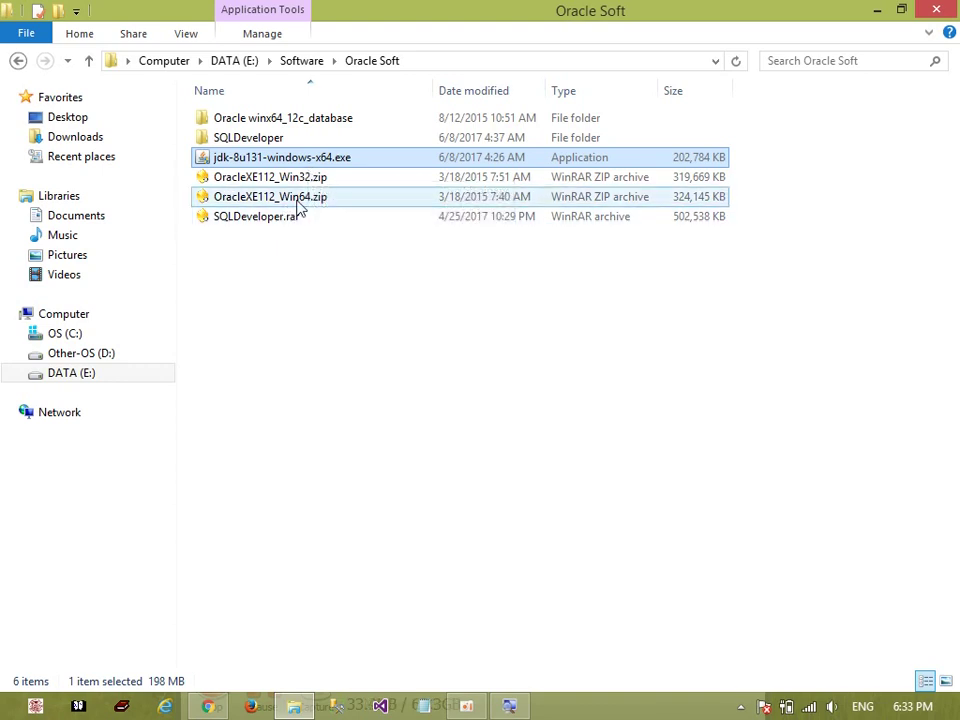
pyautogui.click(325, 197)
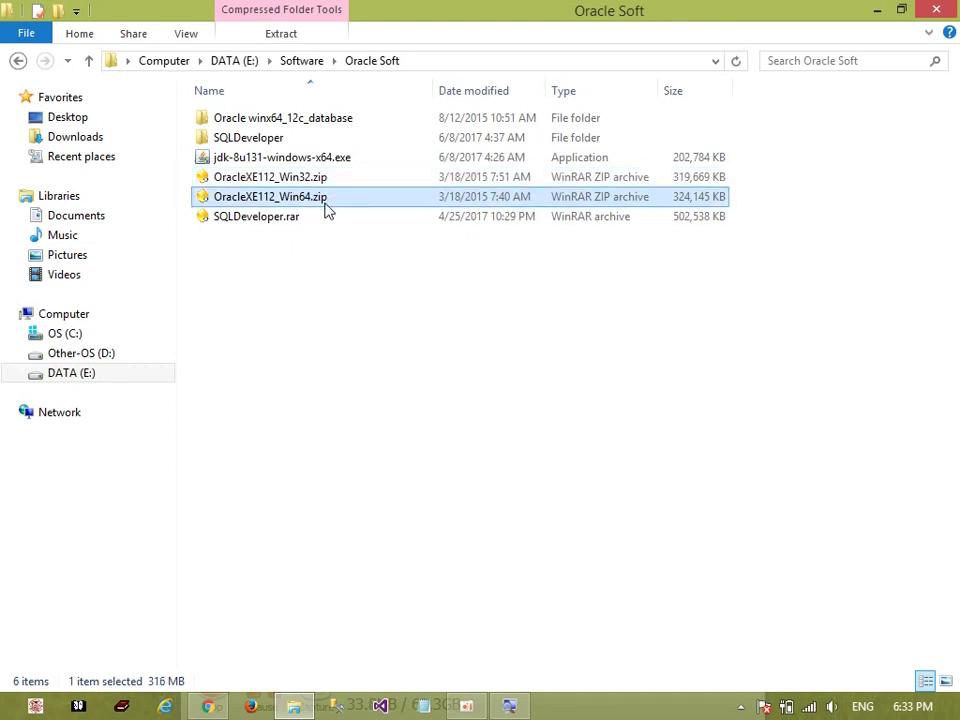
pyautogui.click(272, 220)
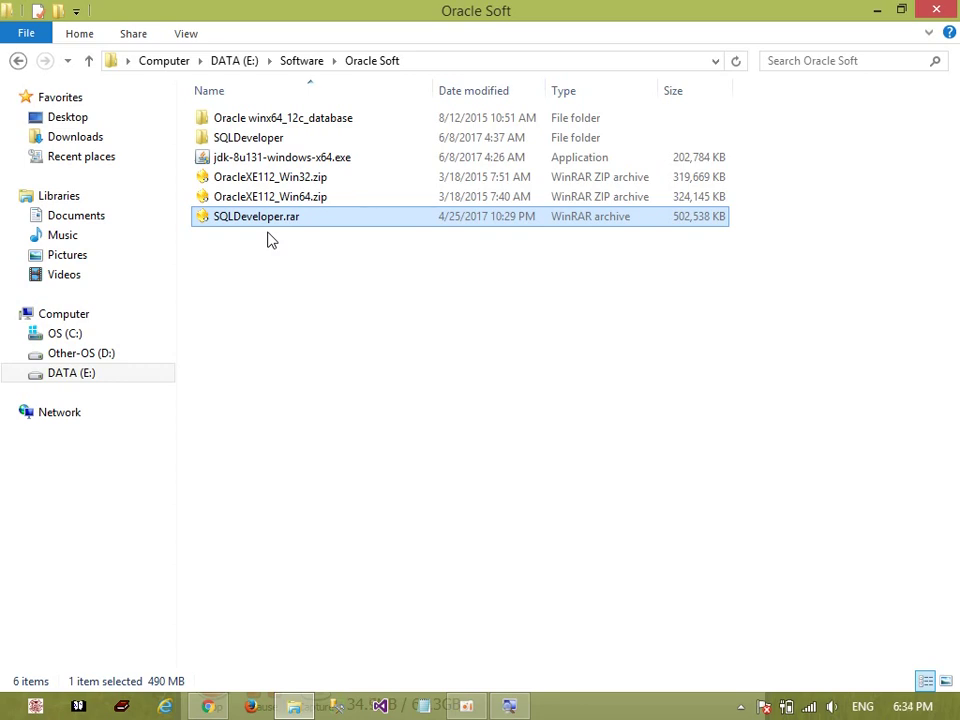
pyautogui.press('super+d')
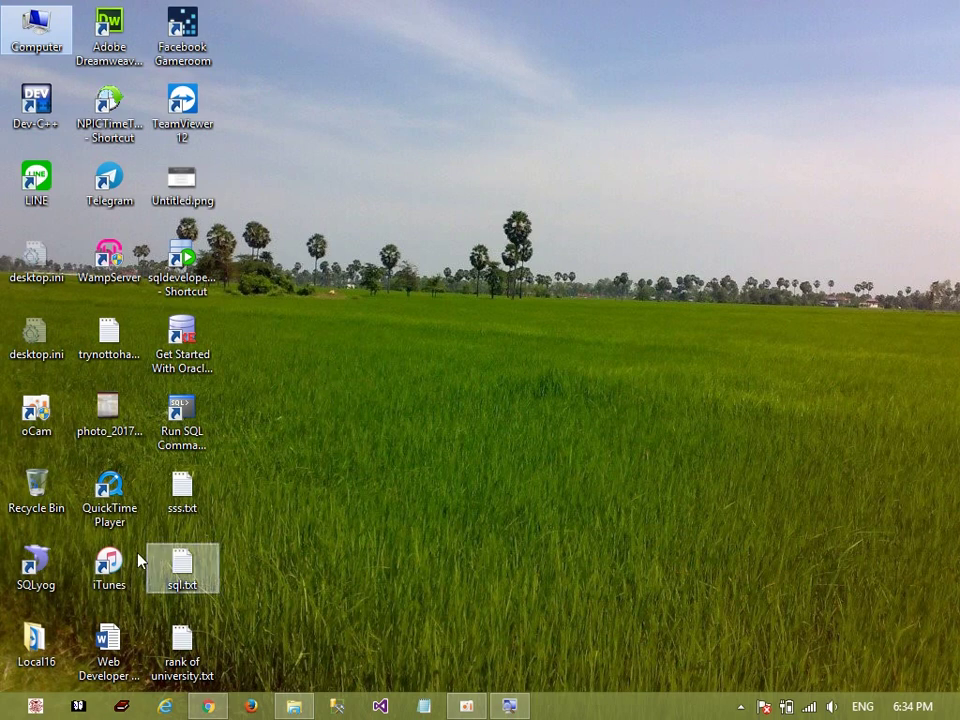
# Launch SQLyog, connect to the local MySQL server and make db_cms the current database
pyautogui.click(51, 590)
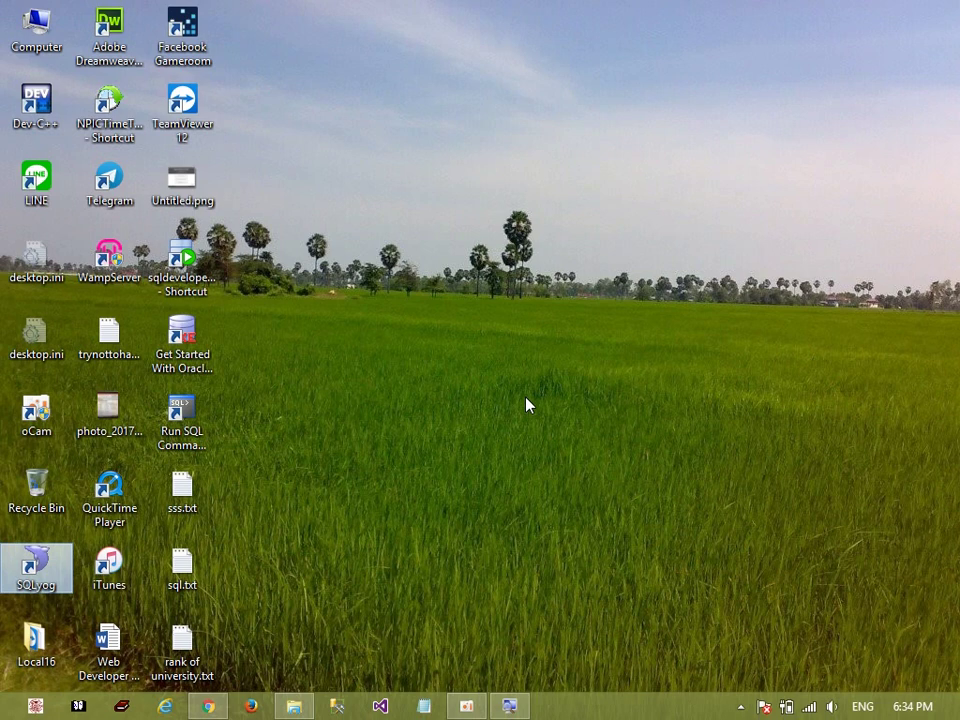
pyautogui.doubleClick(36, 565)
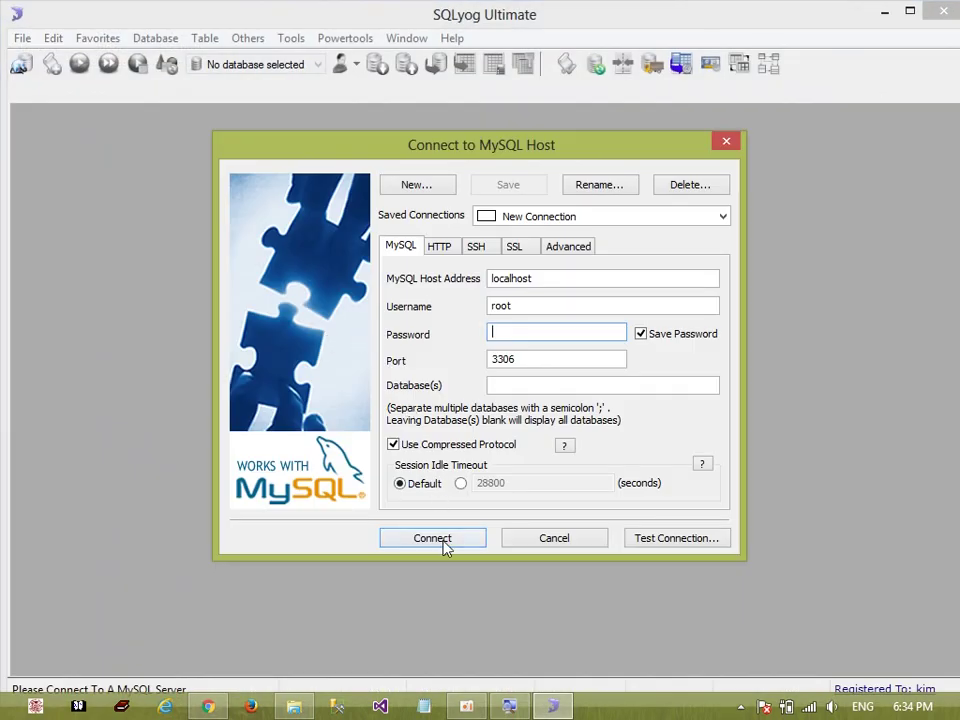
pyautogui.click(438, 538)
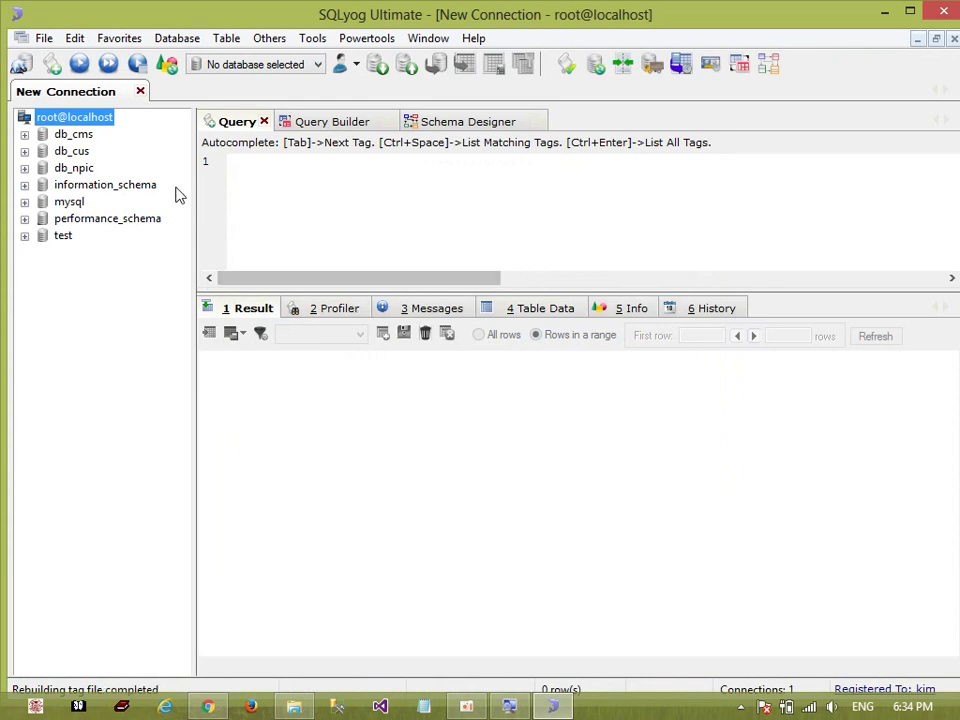
pyautogui.click(68, 136)
pyautogui.click(71, 153)
pyautogui.click(74, 168)
pyautogui.click(72, 151)
pyautogui.click(72, 134)
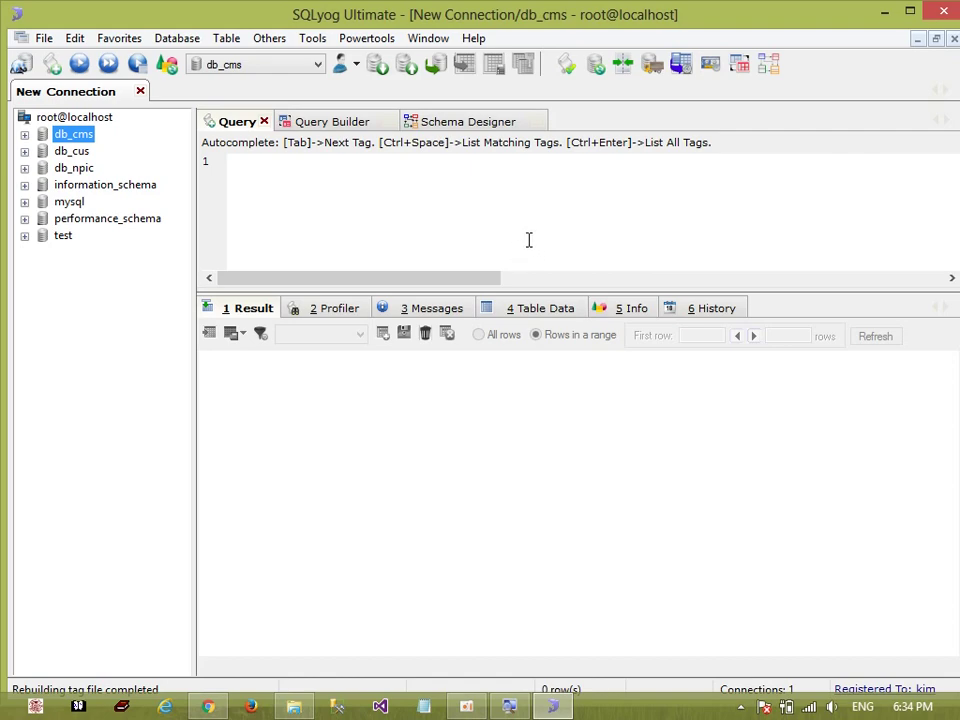
# Open a new Chrome tab, switch back to SQLyog and close it
pyautogui.click(207, 706)
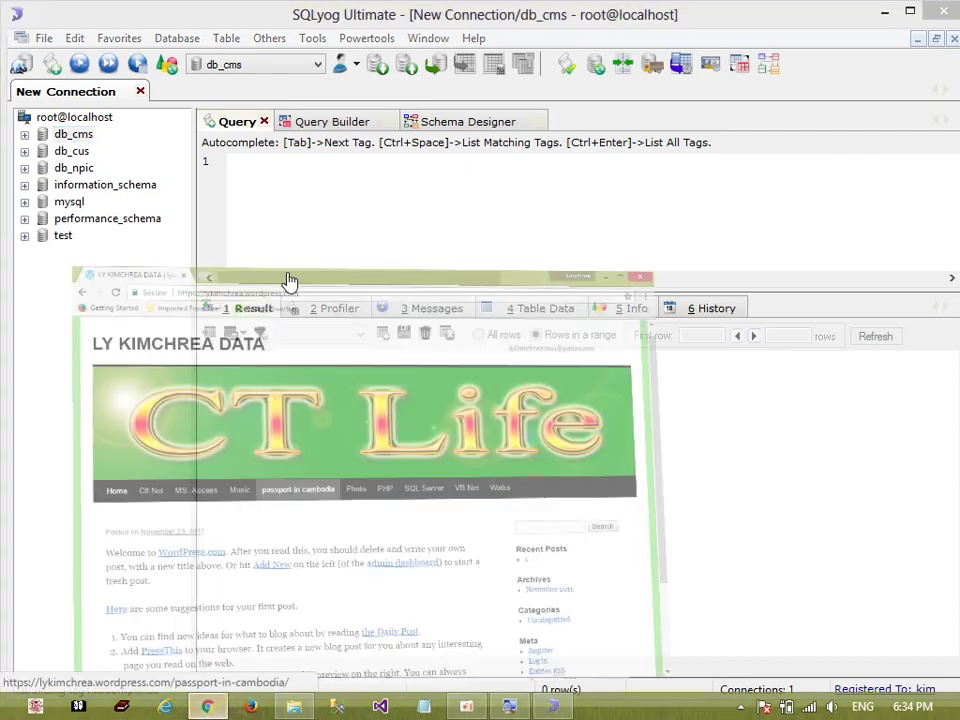
pyautogui.click(222, 20)
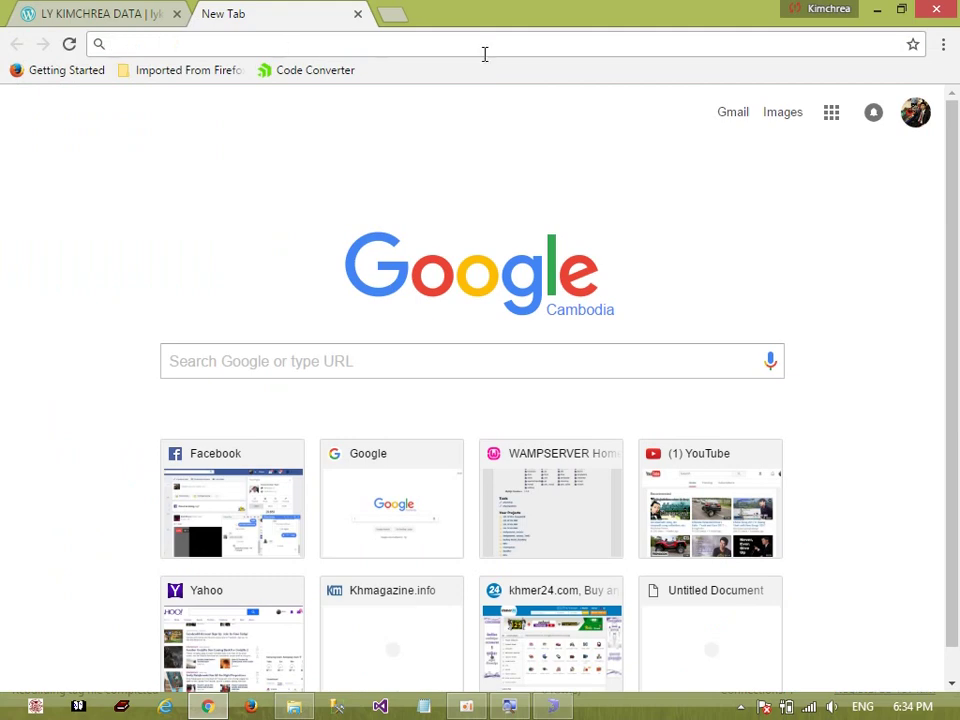
pyautogui.moveTo(958, 9)
pyautogui.hotkey('alt', 'Tab')
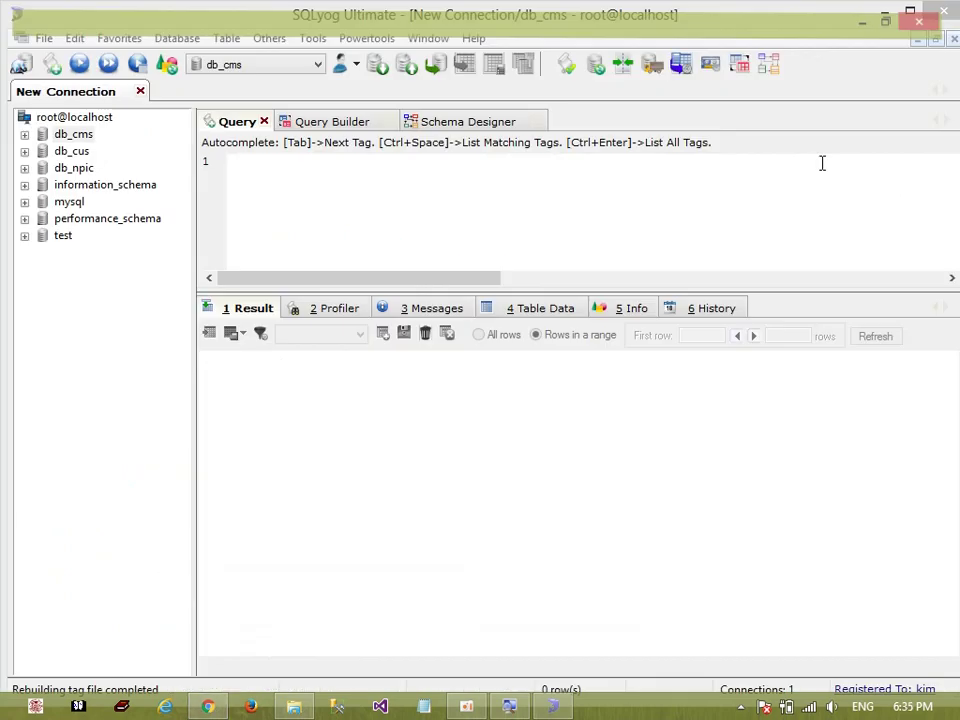
pyautogui.click(940, 12)
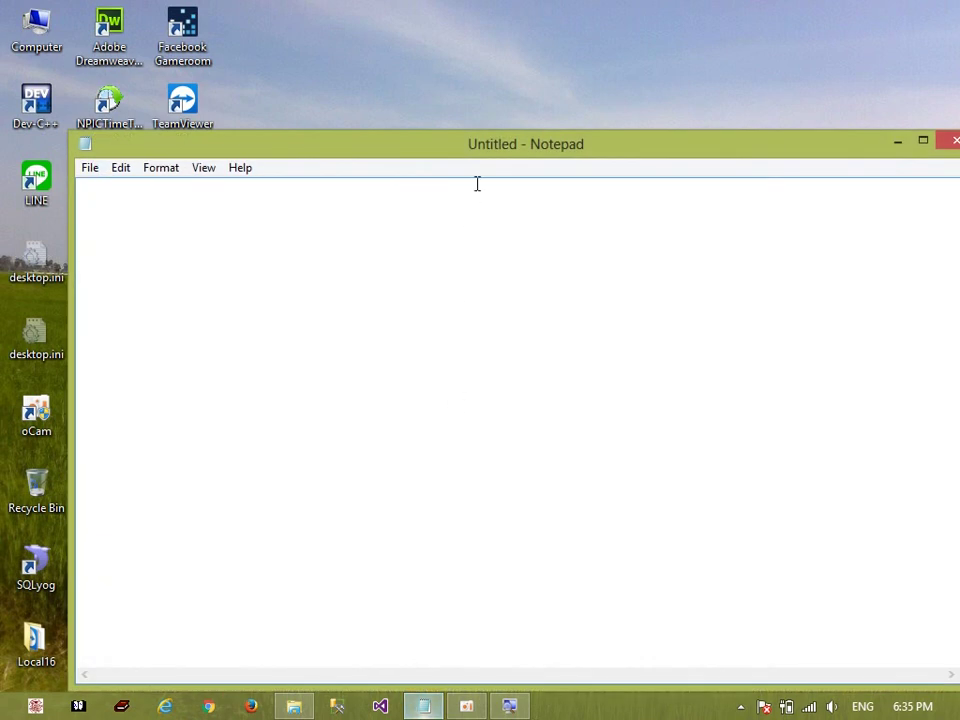
# Maximize the blank Untitled Notepad window so it fills the screen
pyautogui.doubleClick(490, 150)
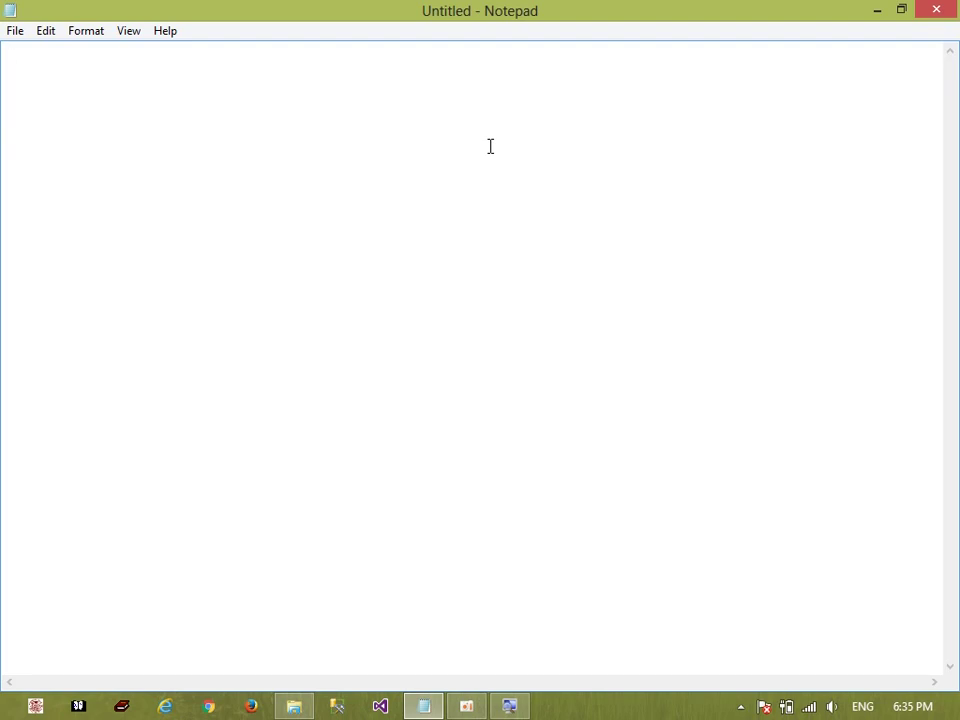
# Type DDL and DML on separate lines in Notepad, then select the DML line
pyautogui.write('DDL')
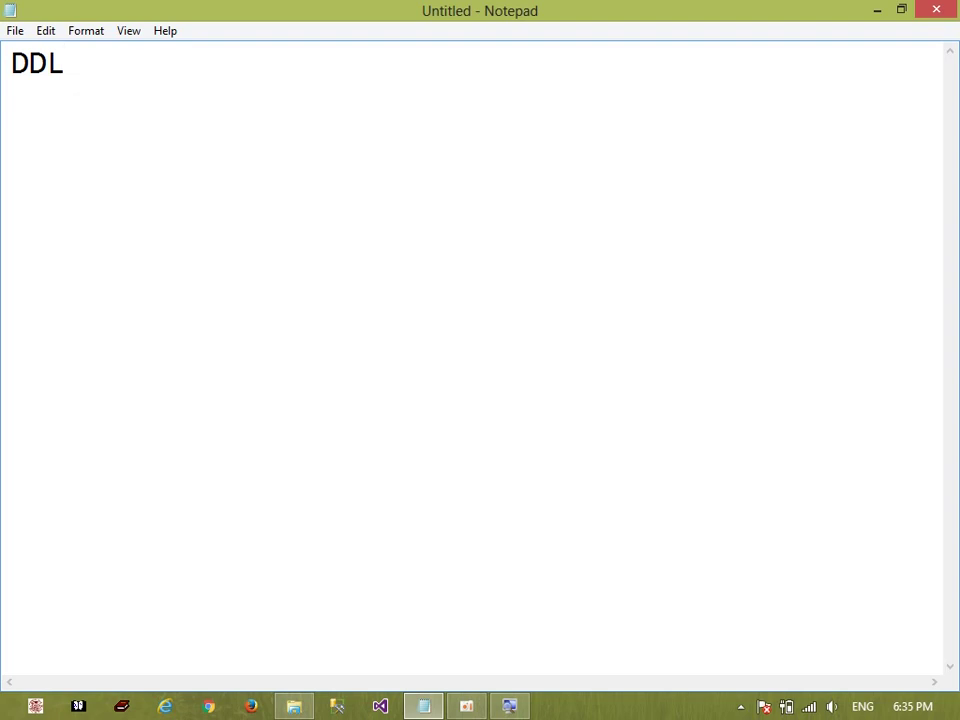
pyautogui.press('Return')
pyautogui.write('DML')
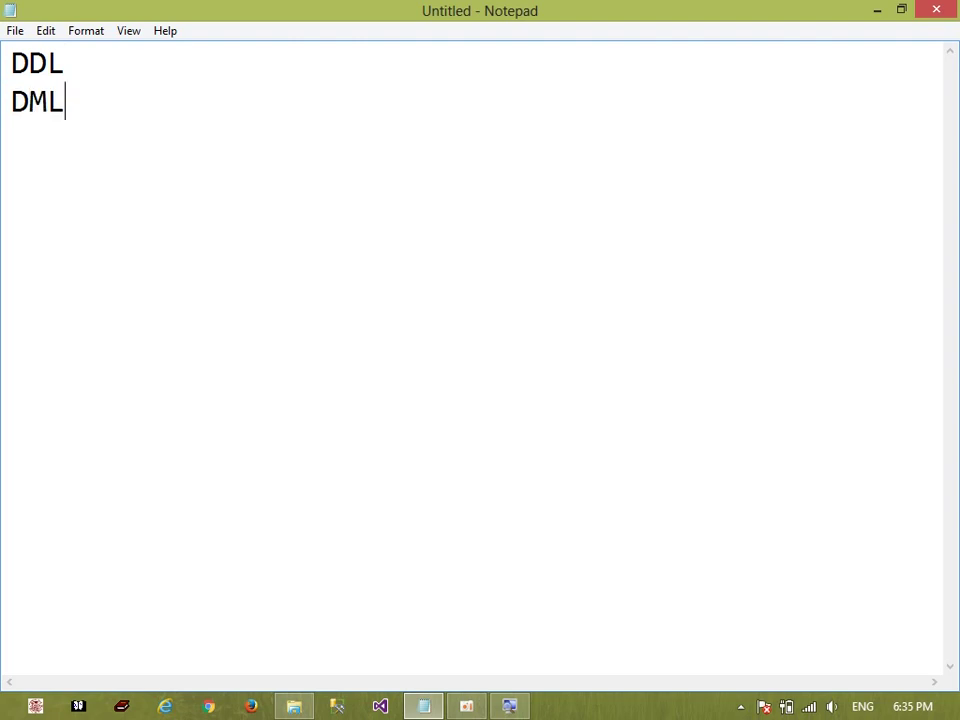
pyautogui.hotkey('shift', 'Home')
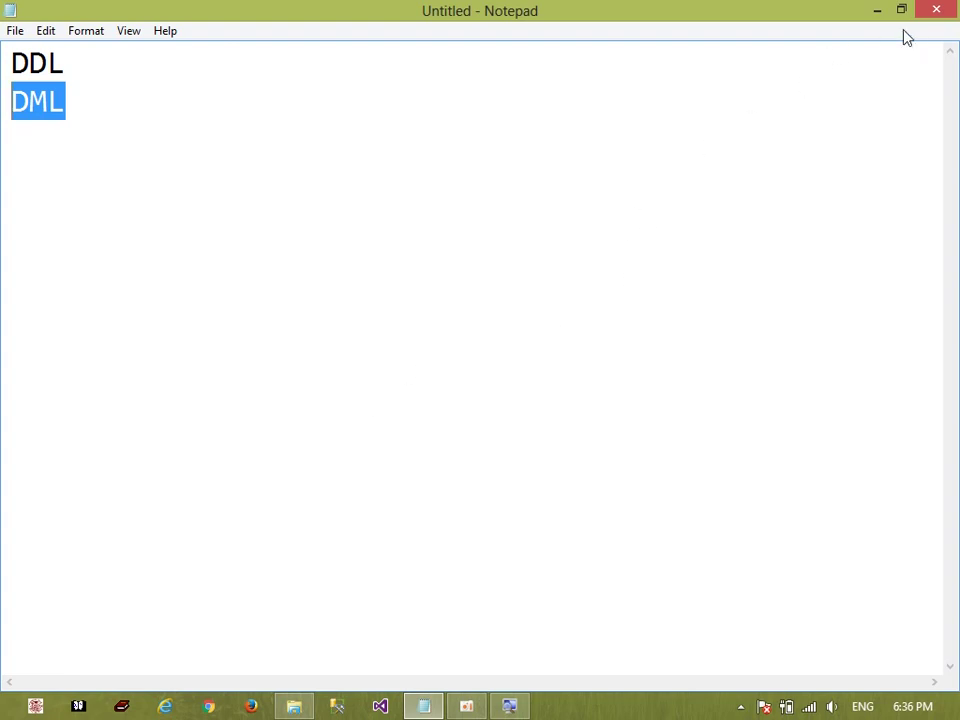
# Minimize Notepad, then bring up and minimize the Oracle Soft folder window
pyautogui.click(877, 12)
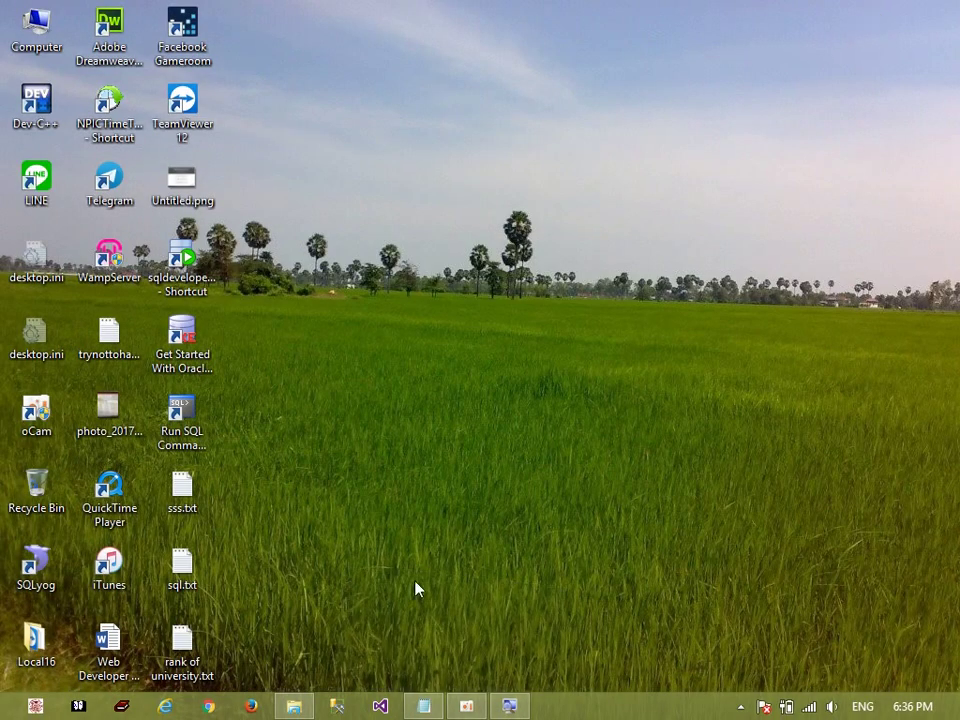
pyautogui.click(294, 706)
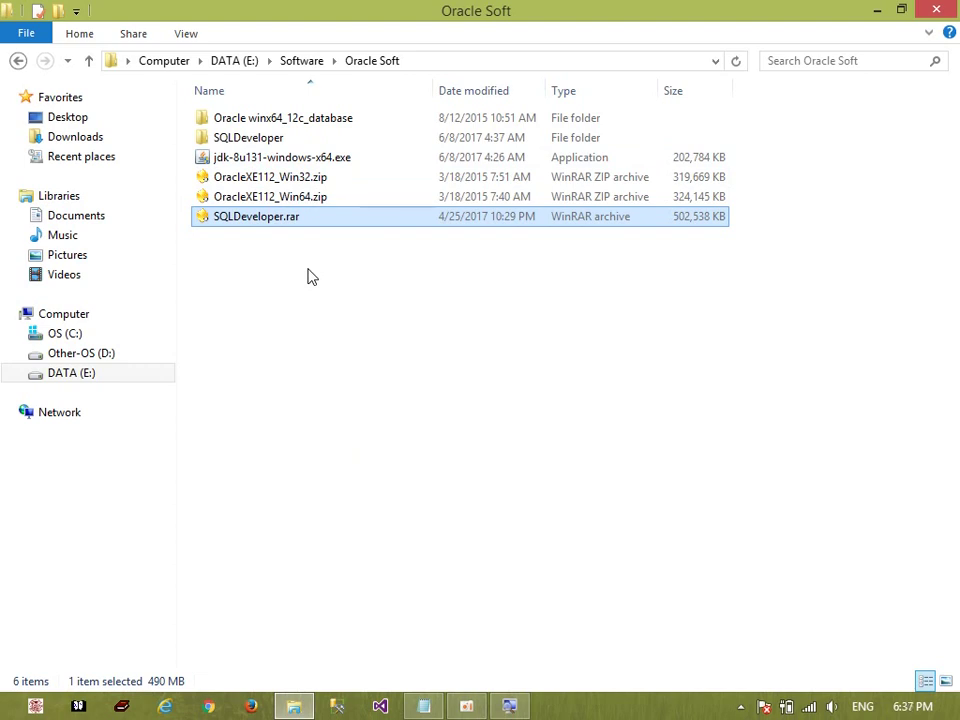
pyautogui.click(878, 10)
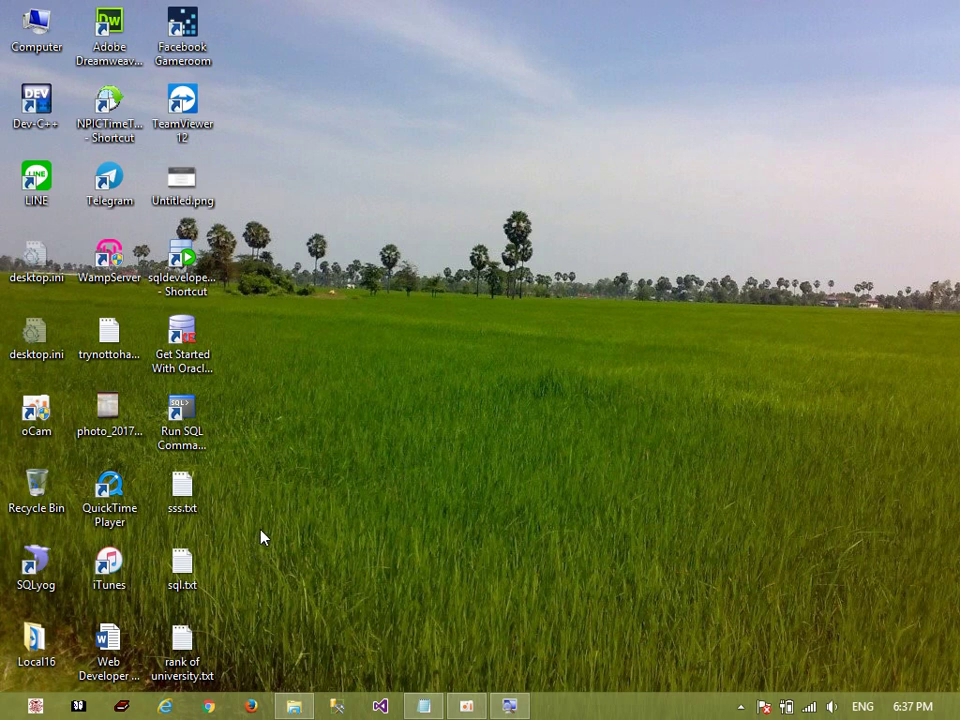
# Run services.msc from the Win+R Run box to launch the Services console
pyautogui.press('super+r')
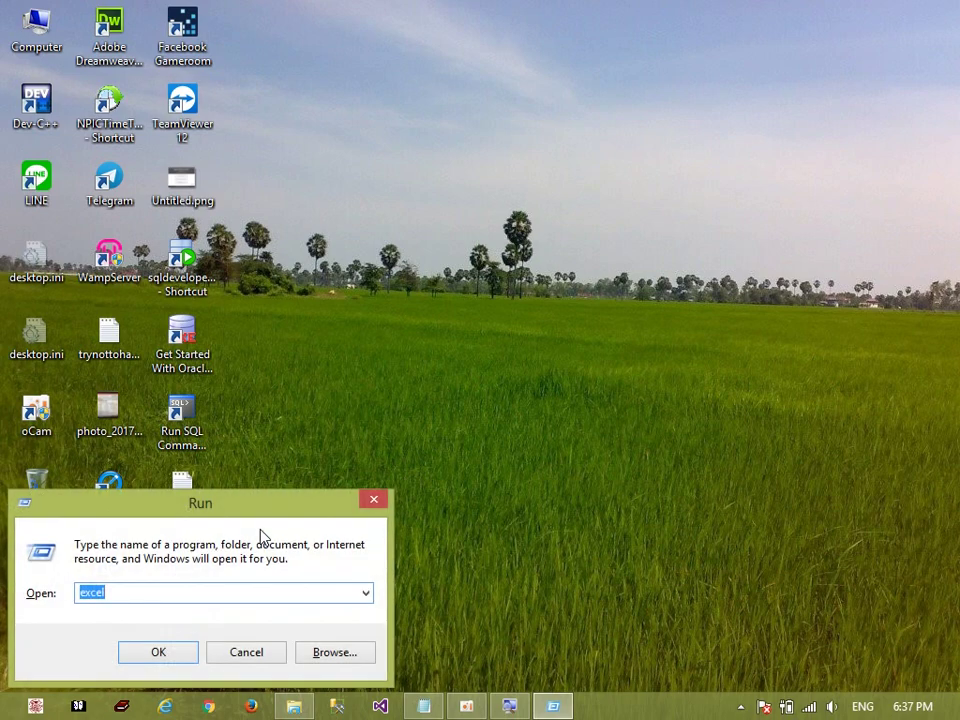
pyautogui.write('se')
pyautogui.press('Down')
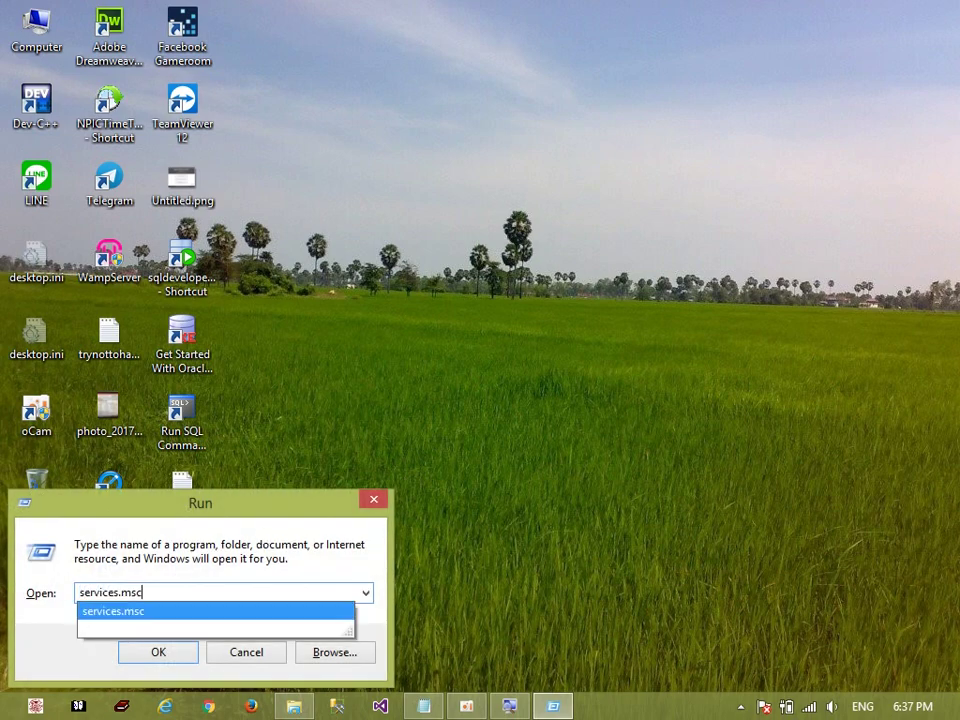
pyautogui.press('Return')
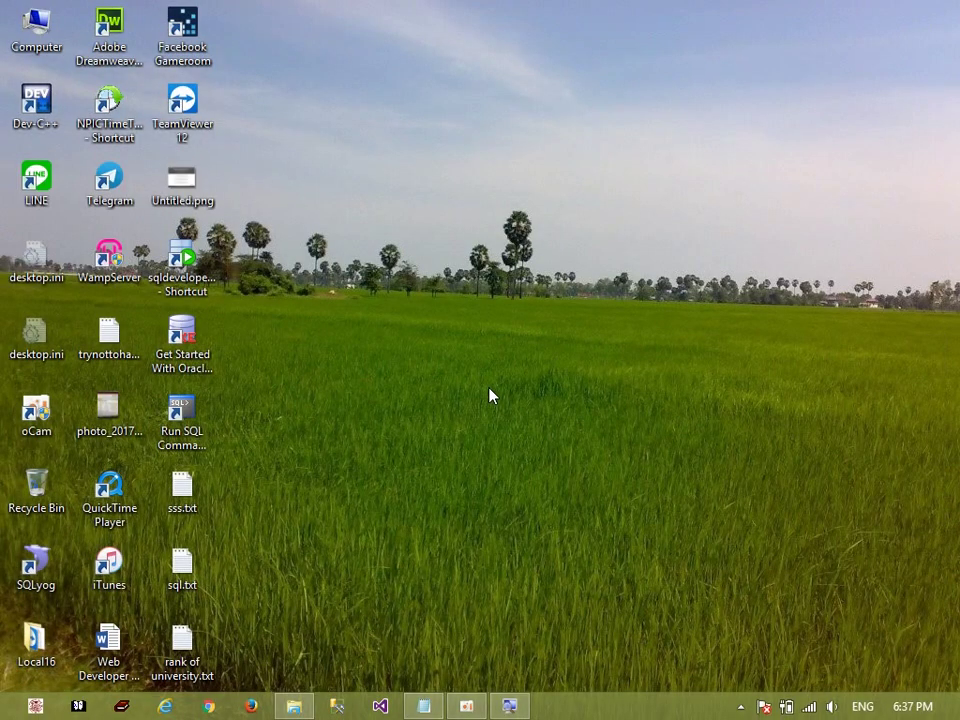
pyautogui.press('super+r')
pyautogui.click(221, 591)
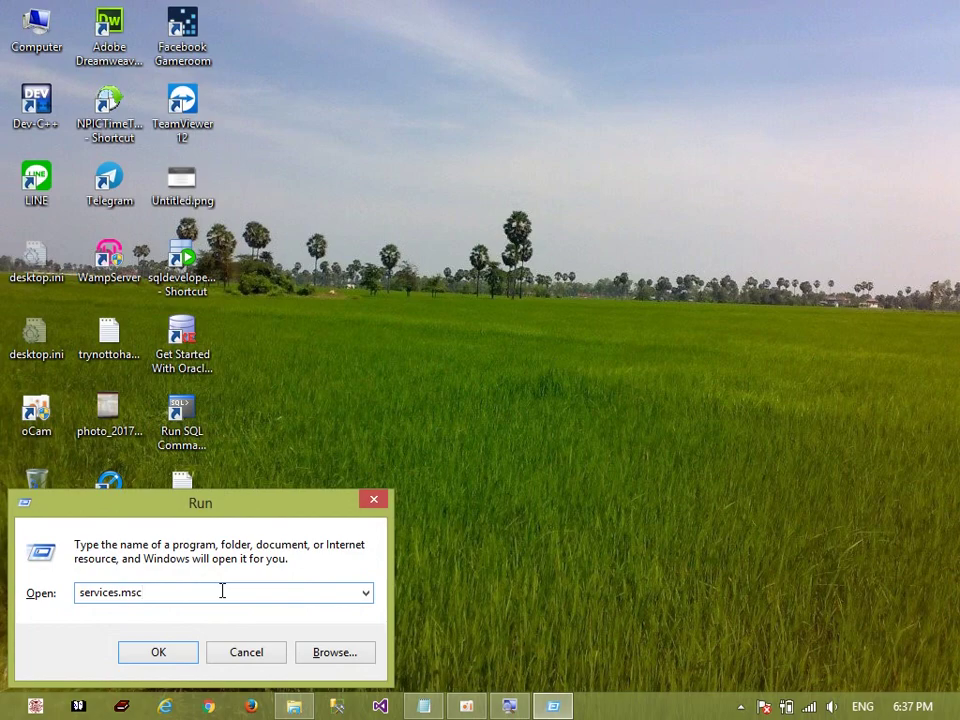
pyautogui.press('Return')
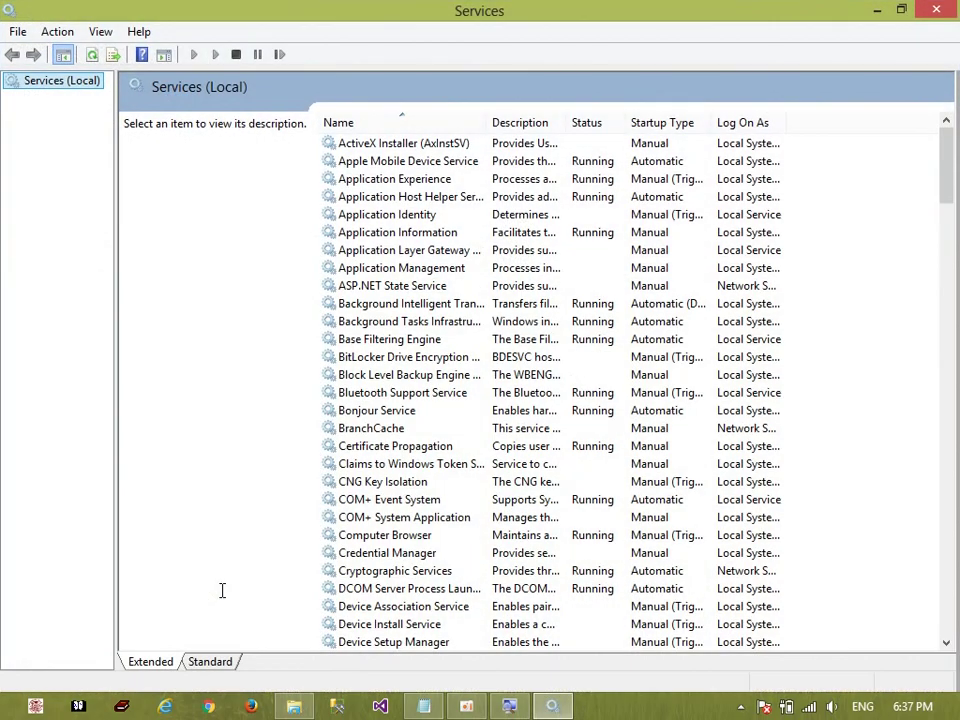
# Jump to the O services and compare OracleServiceXE with OracleXETNSListener
pyautogui.click(422, 345)
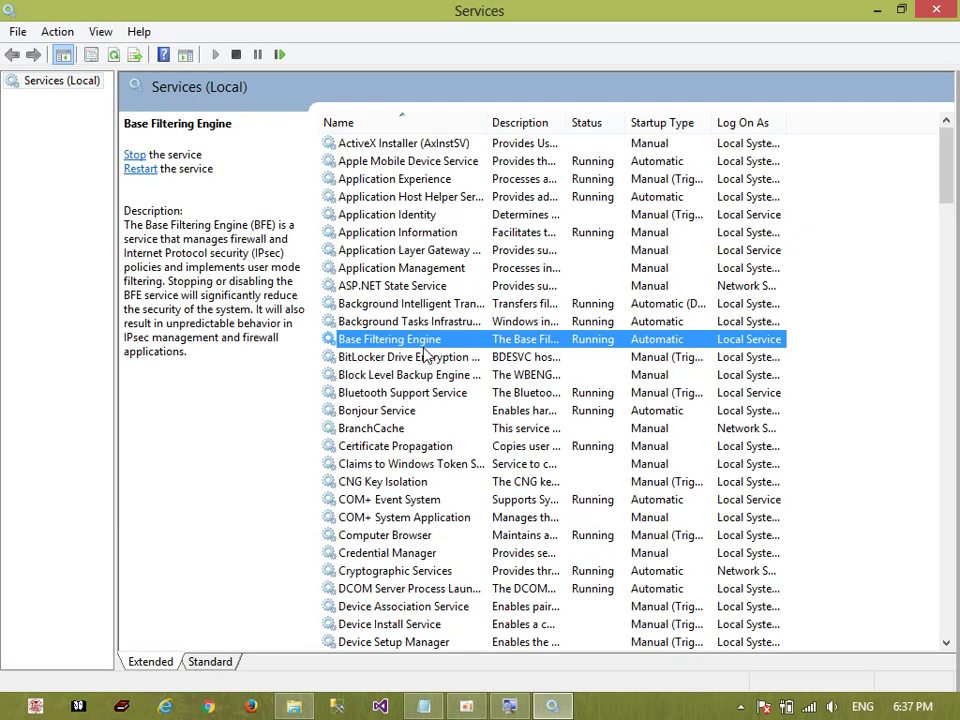
pyautogui.press('o')
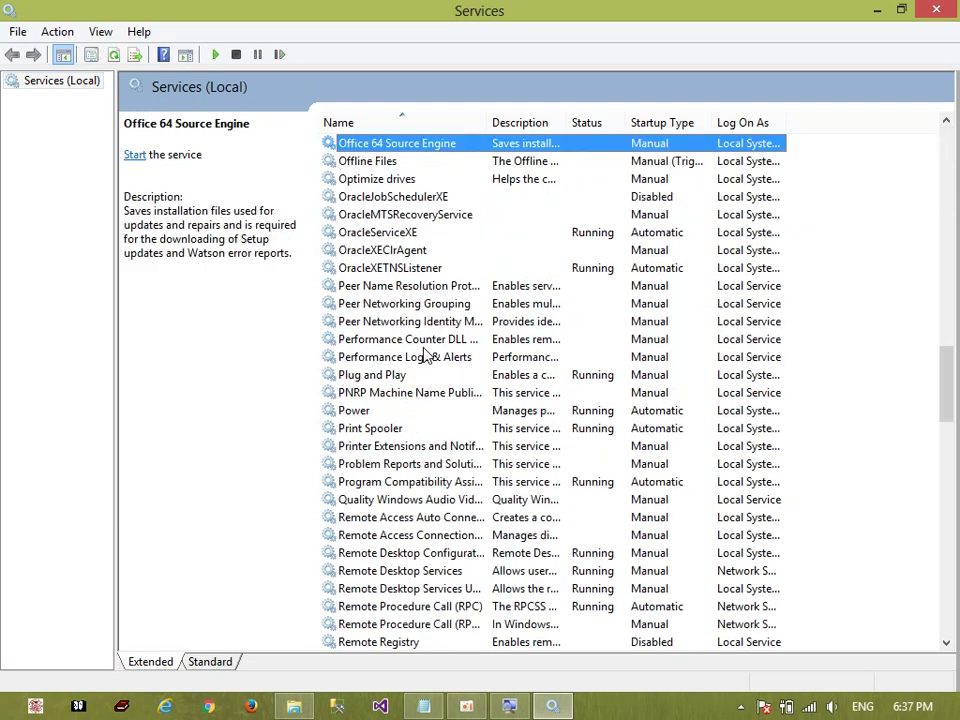
pyautogui.press('Down')
pyautogui.press('Down')
pyautogui.press('Down')
pyautogui.press('Down')
pyautogui.press('Down')
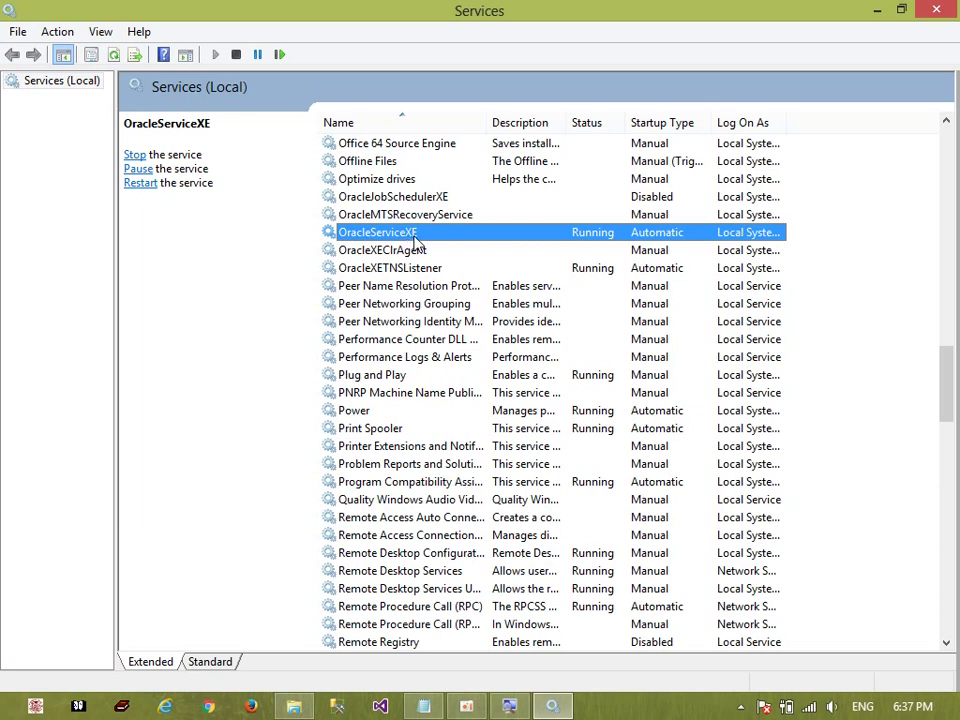
pyautogui.click(398, 267)
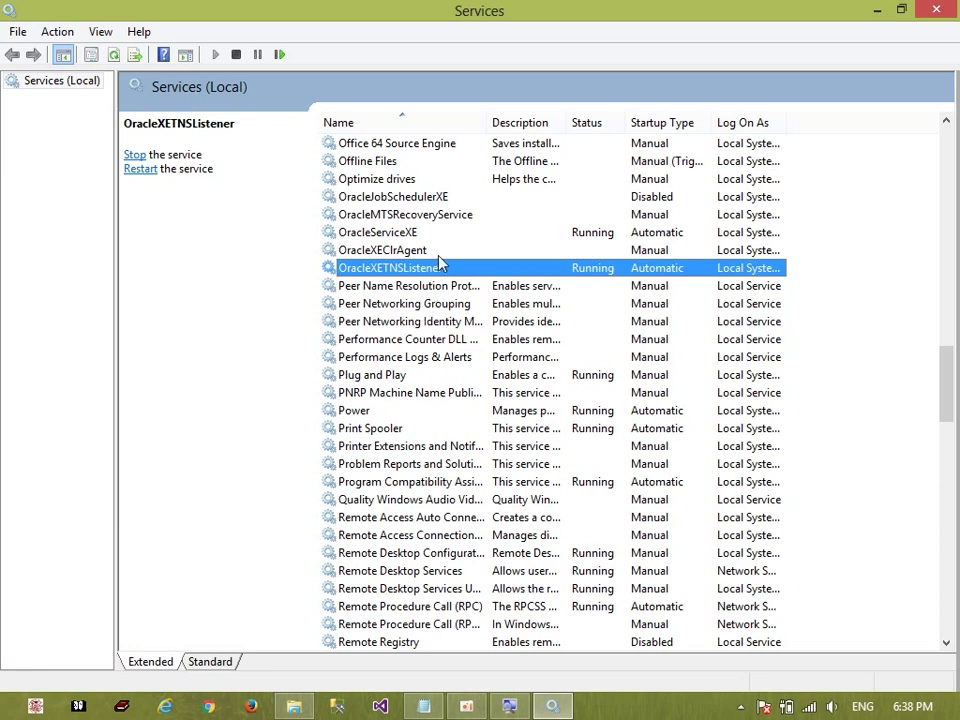
pyautogui.click(423, 234)
pyautogui.click(424, 267)
pyautogui.click(422, 234)
pyautogui.click(428, 268)
pyautogui.click(422, 233)
pyautogui.click(421, 268)
# Select OracleServiceXE and bring up its context menu of service actions
pyautogui.click(610, 235)
pyautogui.rightClick(589, 238)
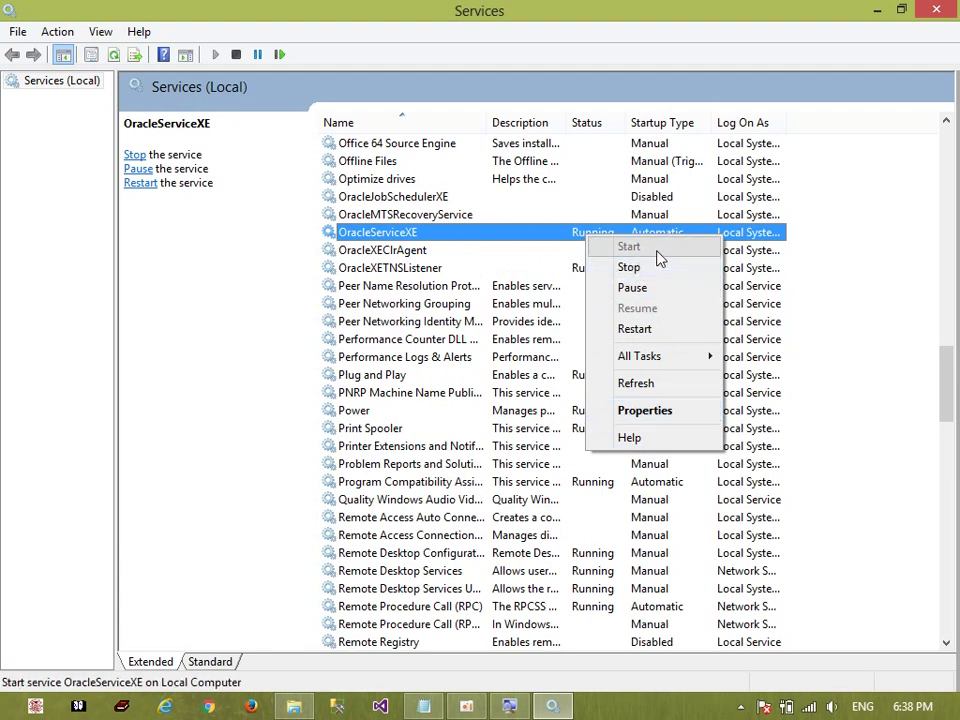
pyautogui.click(516, 304)
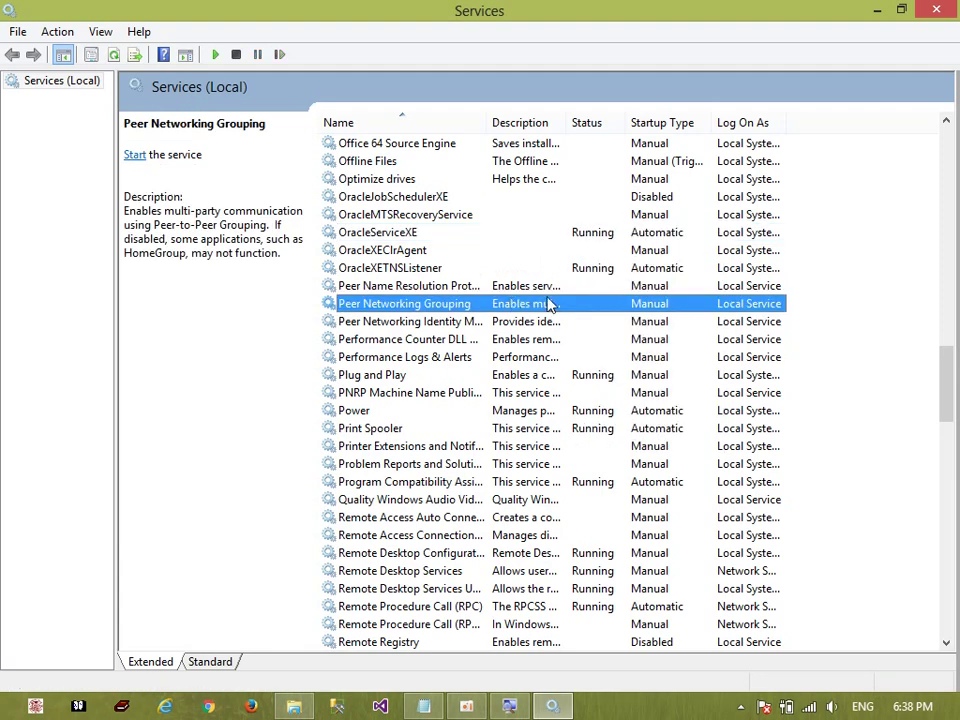
pyautogui.click(650, 240)
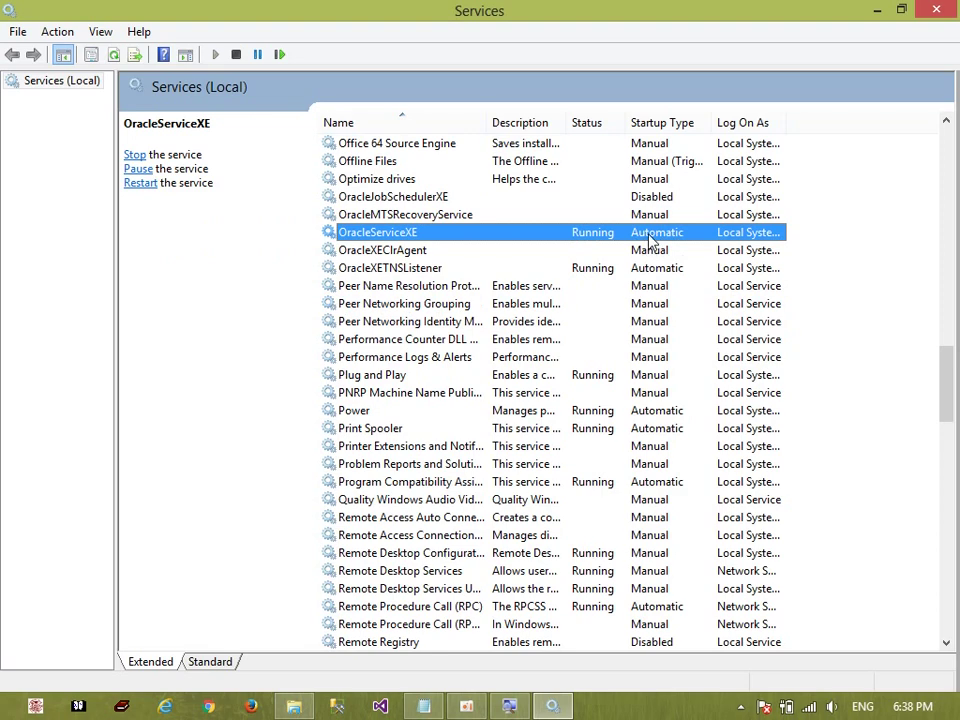
pyautogui.rightClick(649, 241)
pyautogui.click(706, 411)
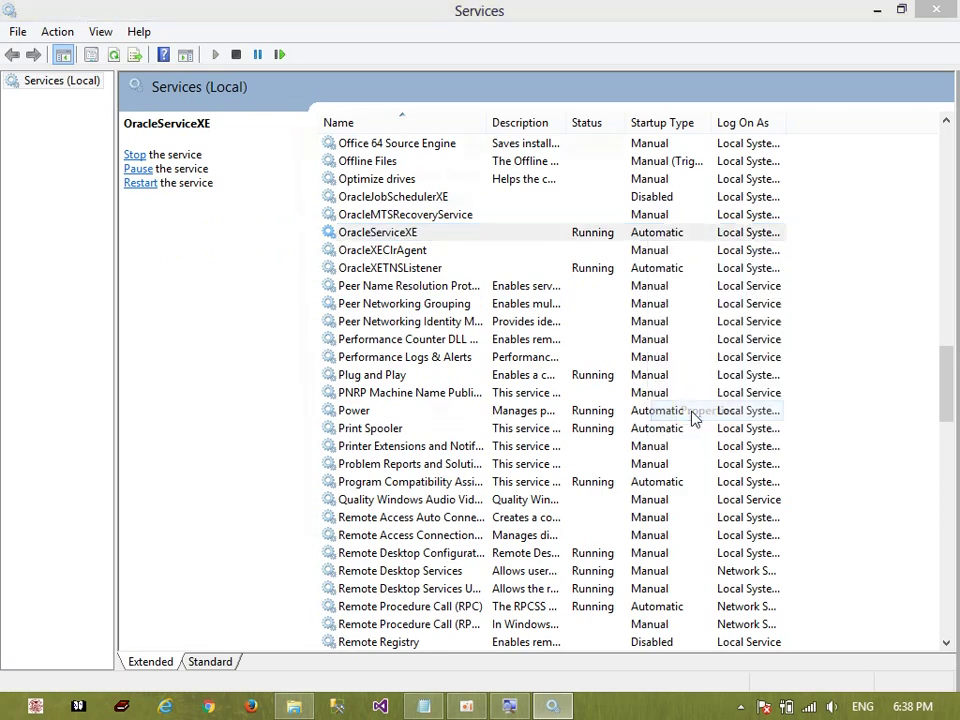
pyautogui.click(369, 172)
pyautogui.click(320, 170)
pyautogui.click(437, 336)
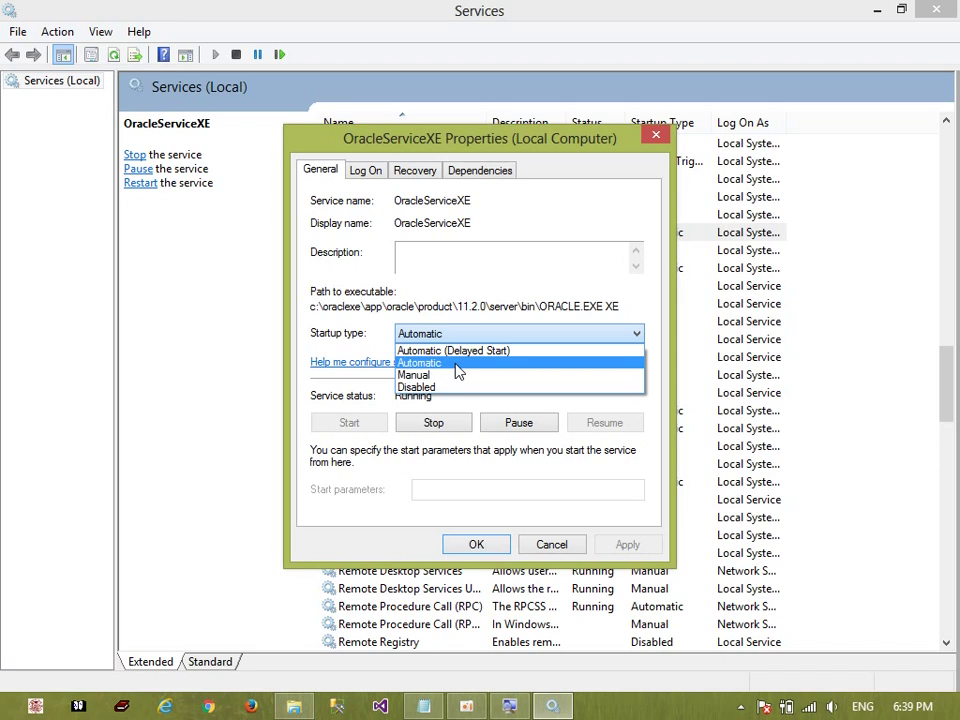
pyautogui.click(525, 258)
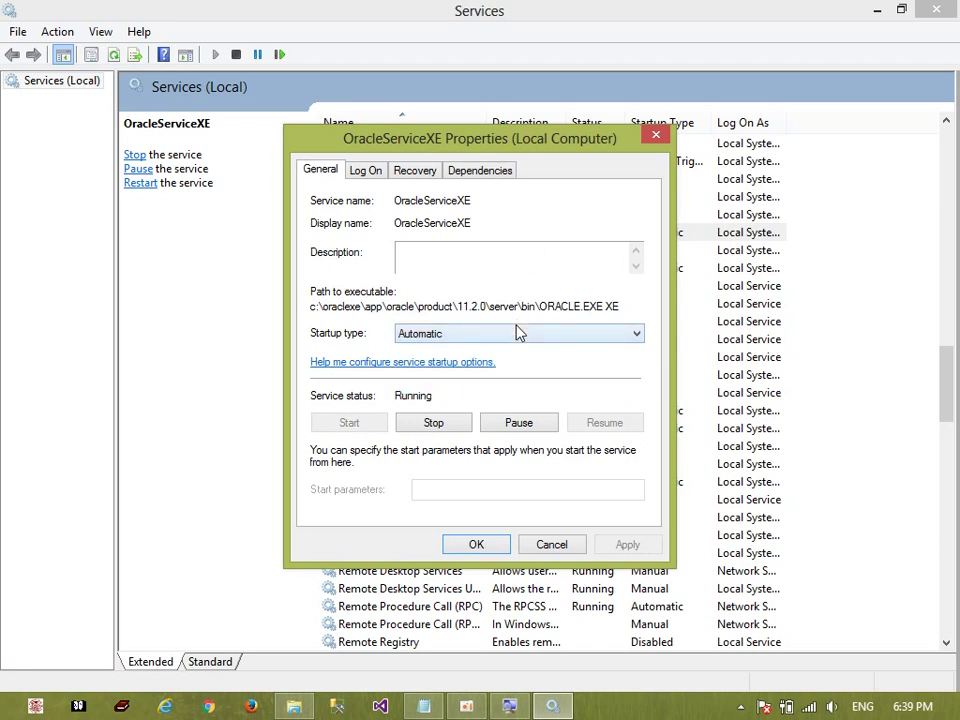
pyautogui.click(462, 338)
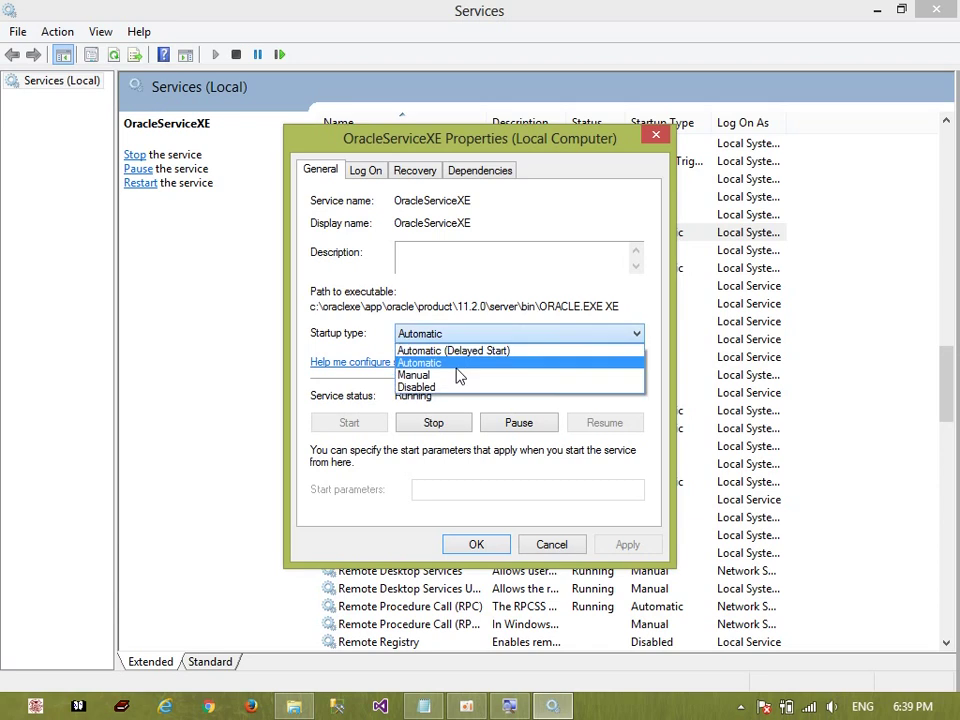
pyautogui.click(458, 388)
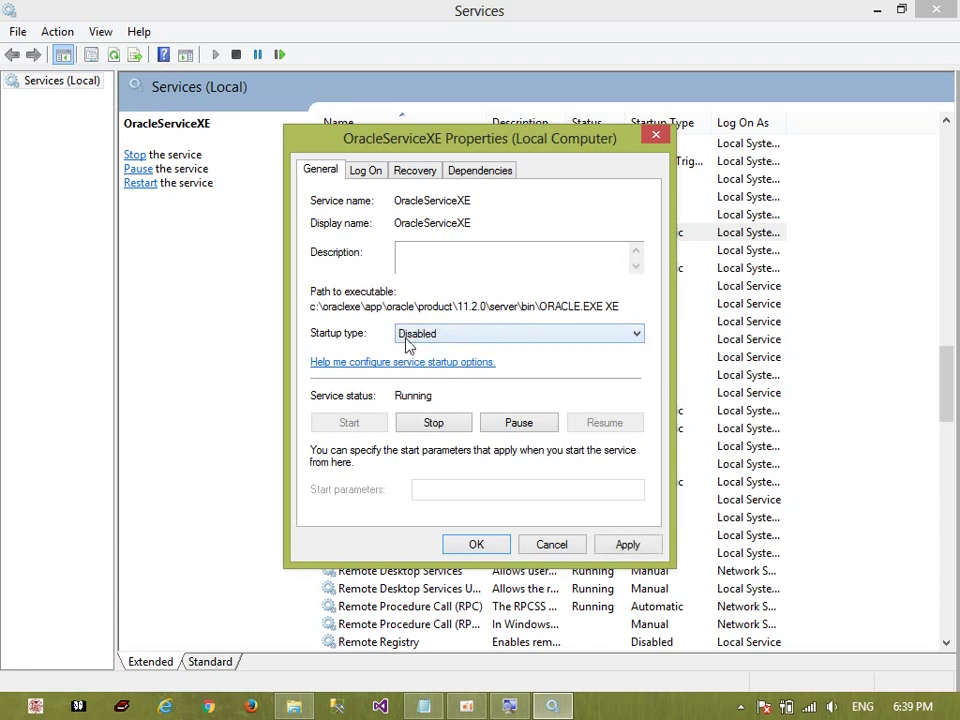
pyautogui.click(447, 340)
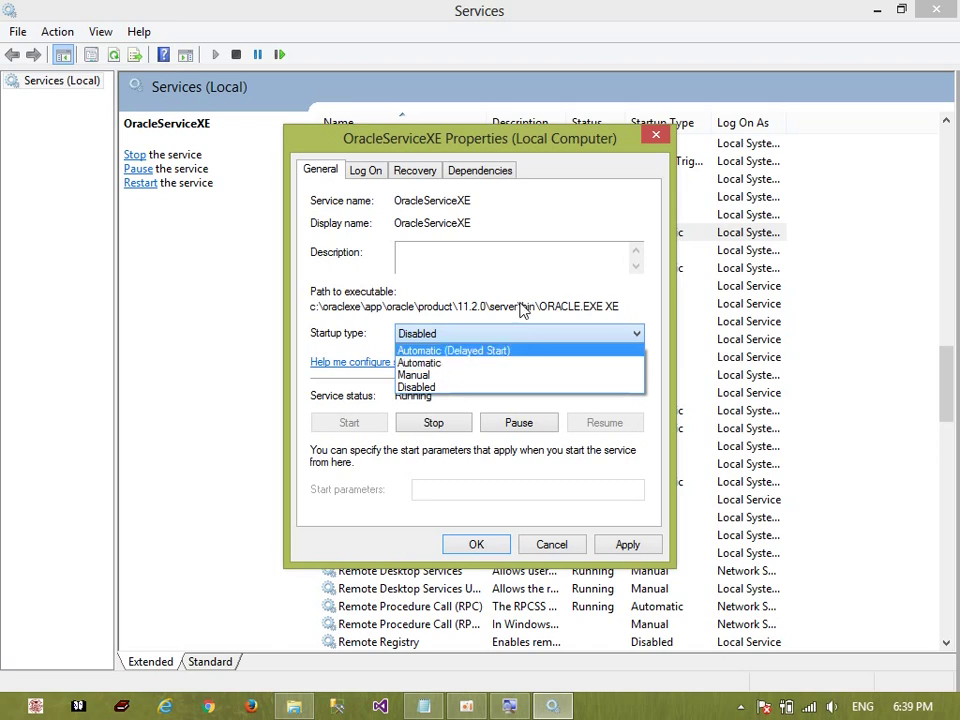
pyautogui.click(521, 257)
pyautogui.click(482, 335)
pyautogui.click(486, 362)
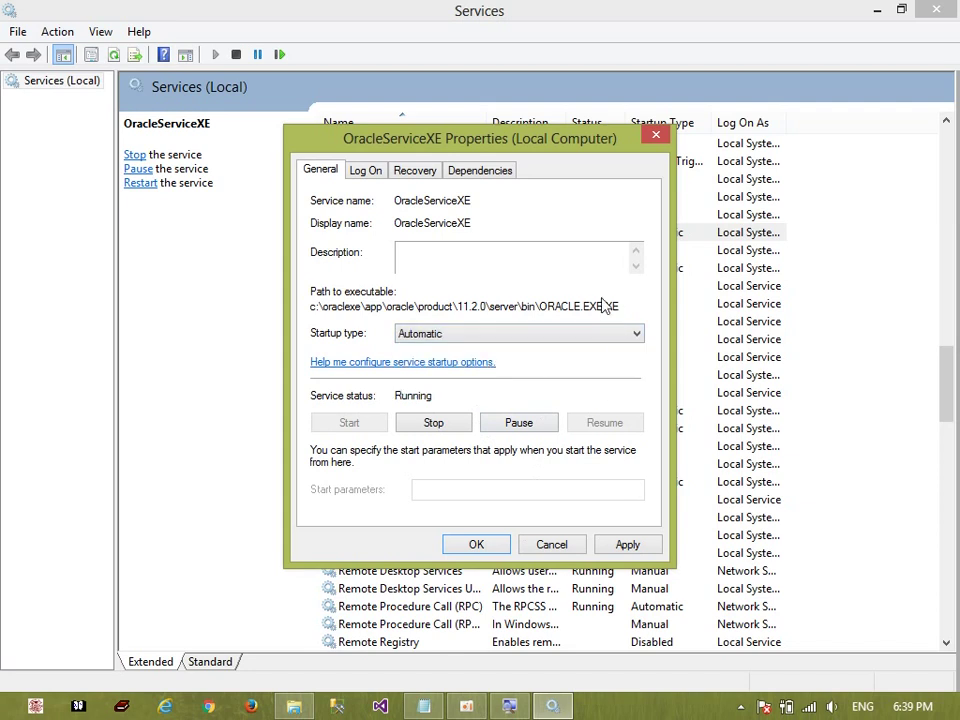
pyautogui.click(615, 543)
pyautogui.click(450, 545)
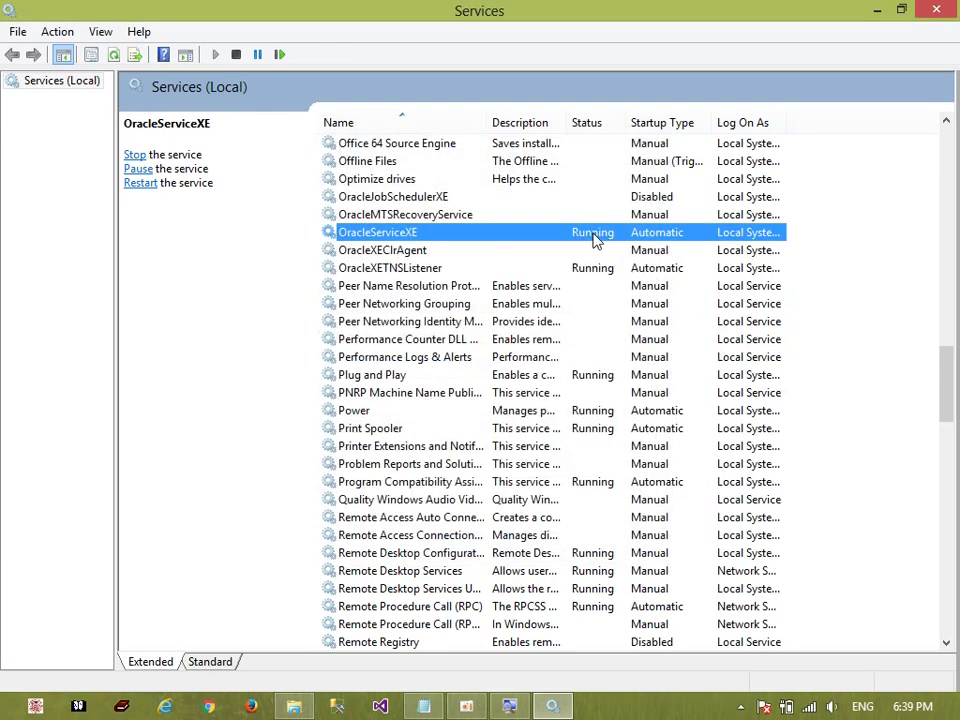
# Stop OracleServiceXE through its context menu, then minimize the Services window
pyautogui.rightClick(593, 240)
pyautogui.click(622, 267)
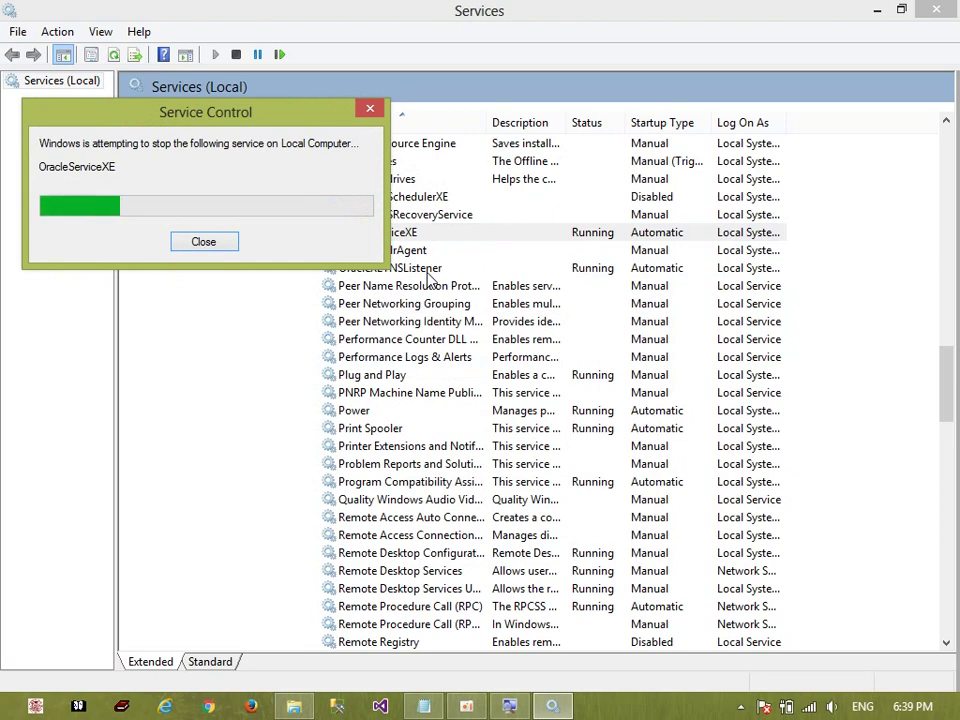
pyautogui.click(466, 707)
pyautogui.click(264, 680)
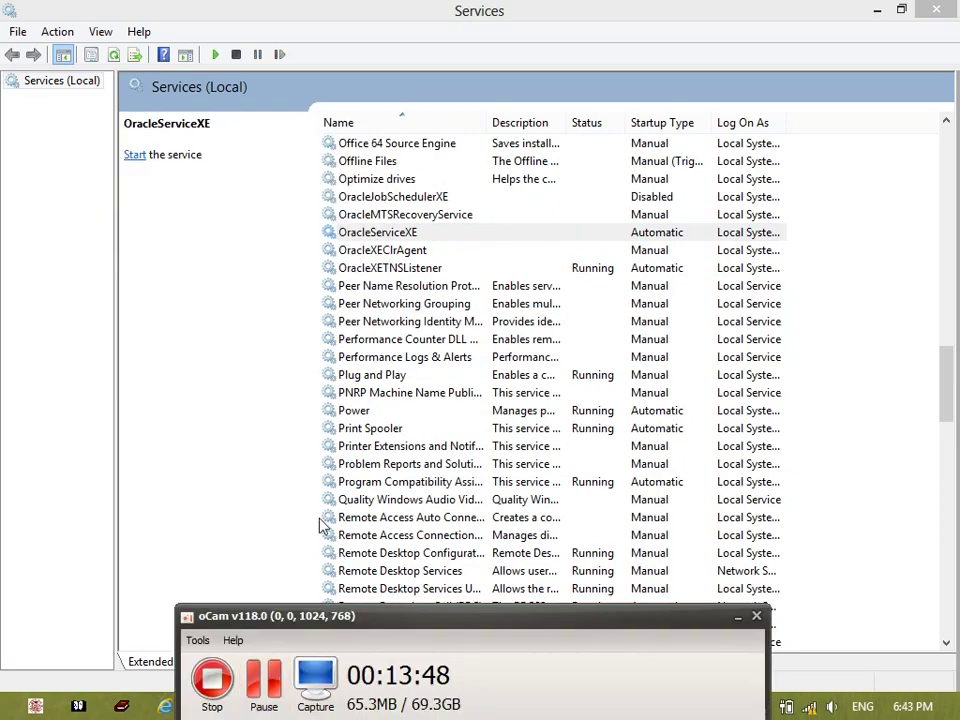
pyautogui.click(463, 9)
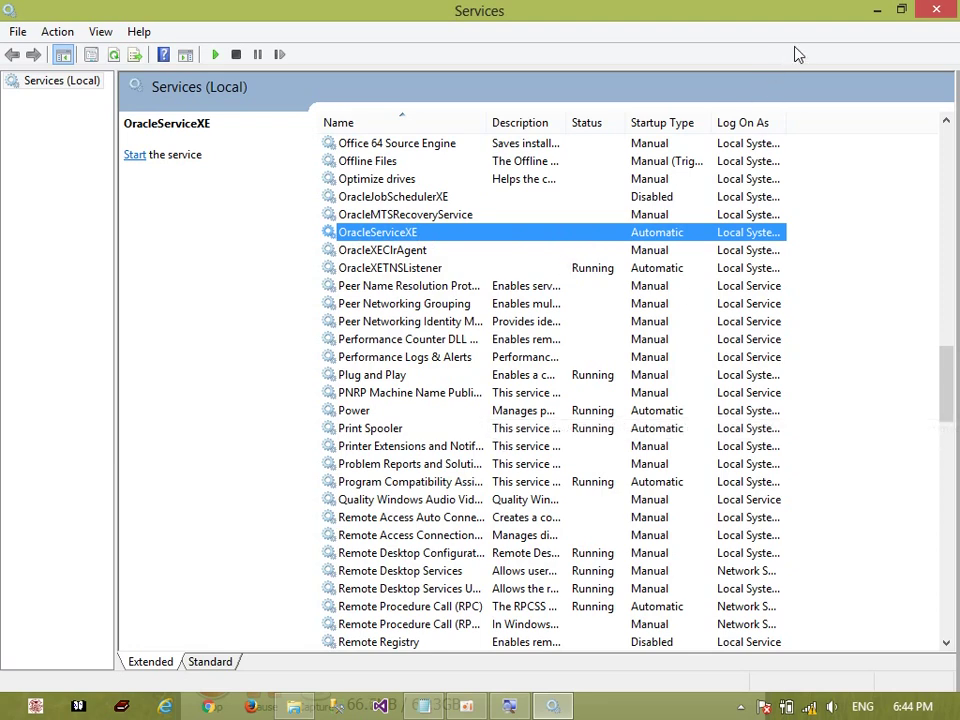
pyautogui.click(878, 11)
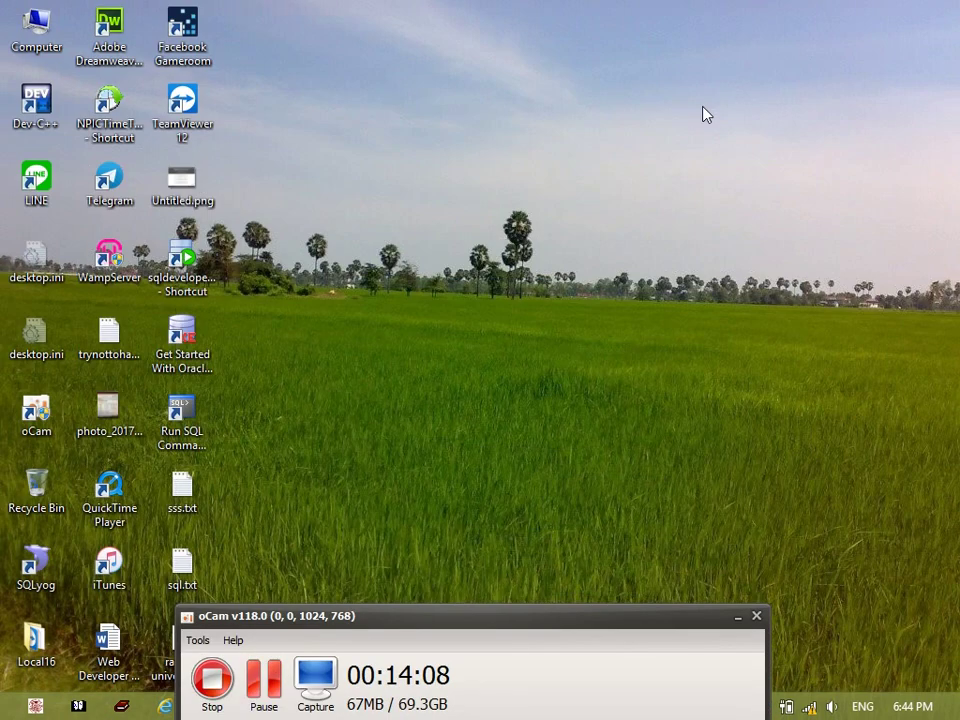
# Delete the two existing SQL shortcuts from the desktop and refresh it
pyautogui.click(195, 440)
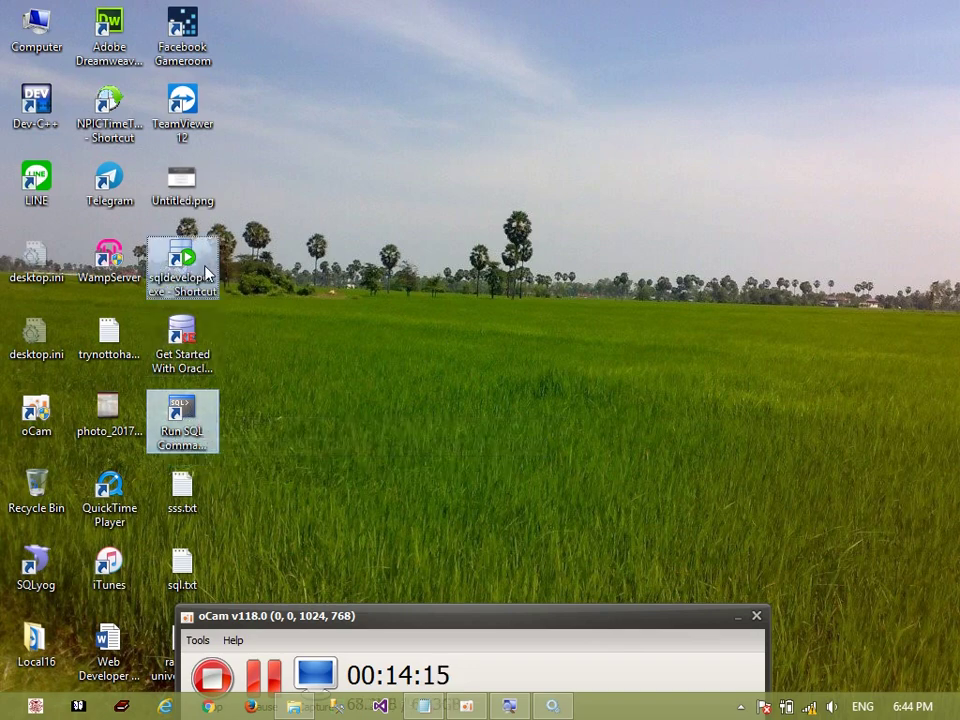
pyautogui.rightClick(200, 268)
pyautogui.click(262, 521)
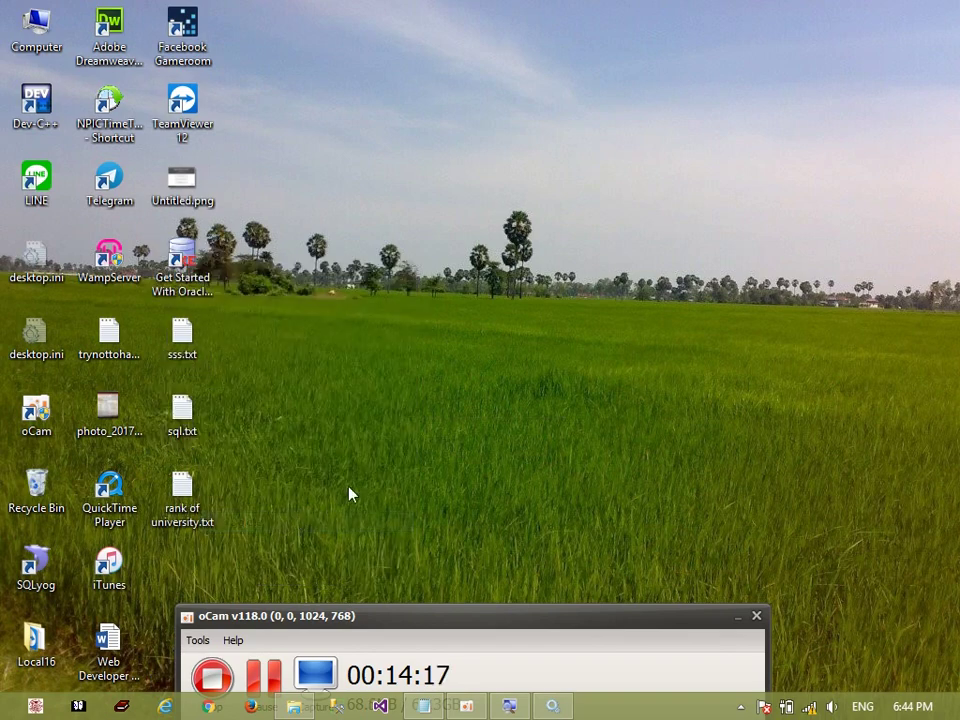
pyautogui.rightClick(468, 312)
pyautogui.click(512, 392)
# Search Start for sql and open Run SQL Command Line's file location
pyautogui.press('super')
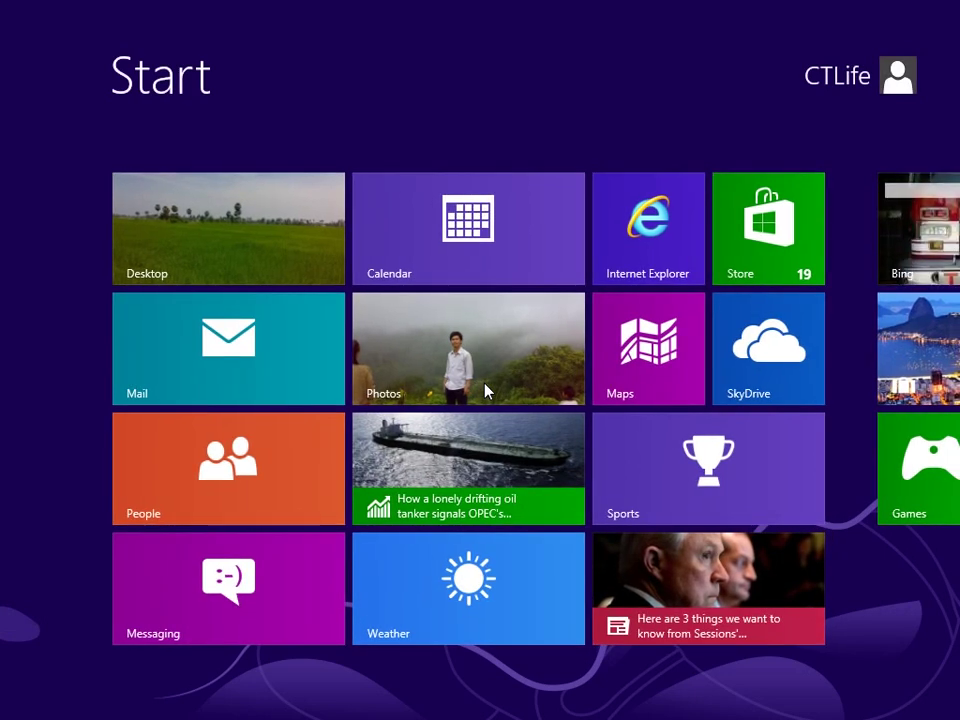
pyautogui.write('sql')
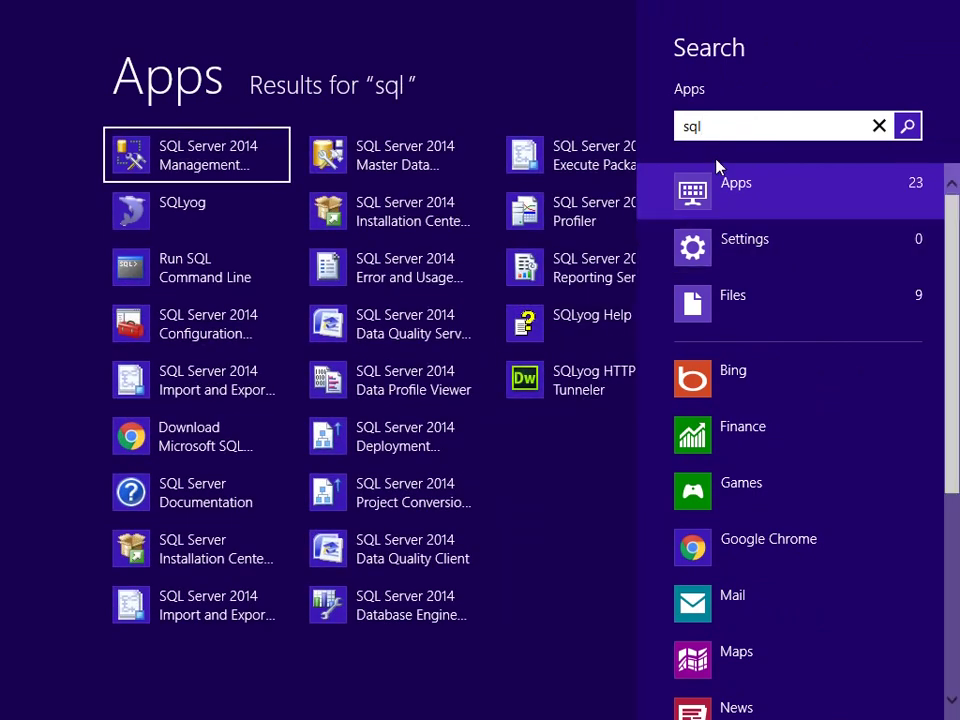
pyautogui.rightClick(193, 279)
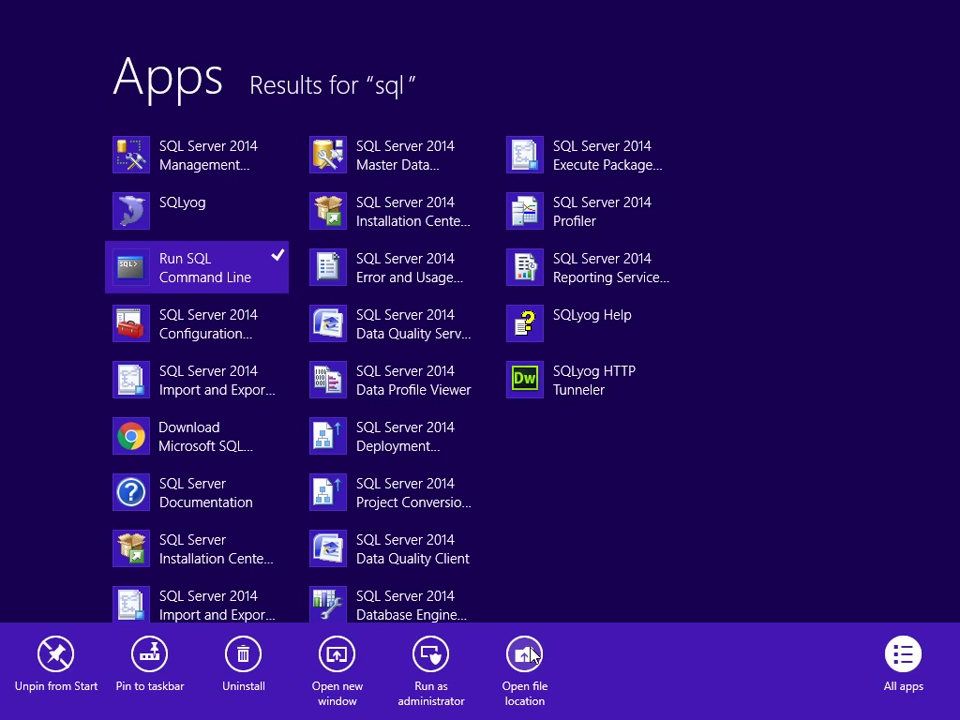
pyautogui.click(530, 655)
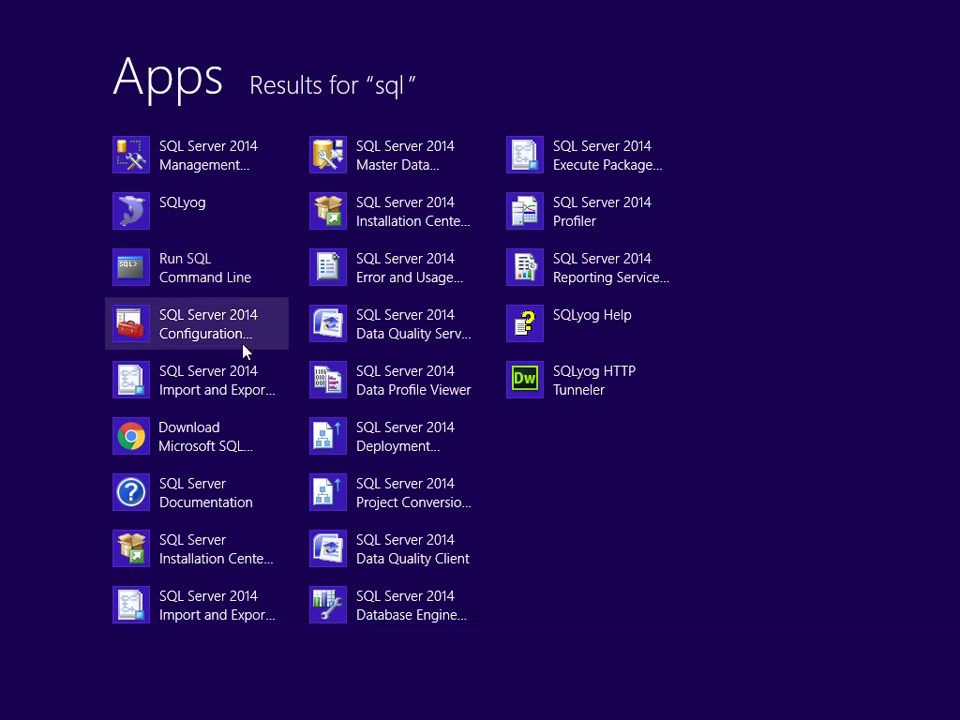
pyautogui.rightClick(158, 279)
pyautogui.click(553, 699)
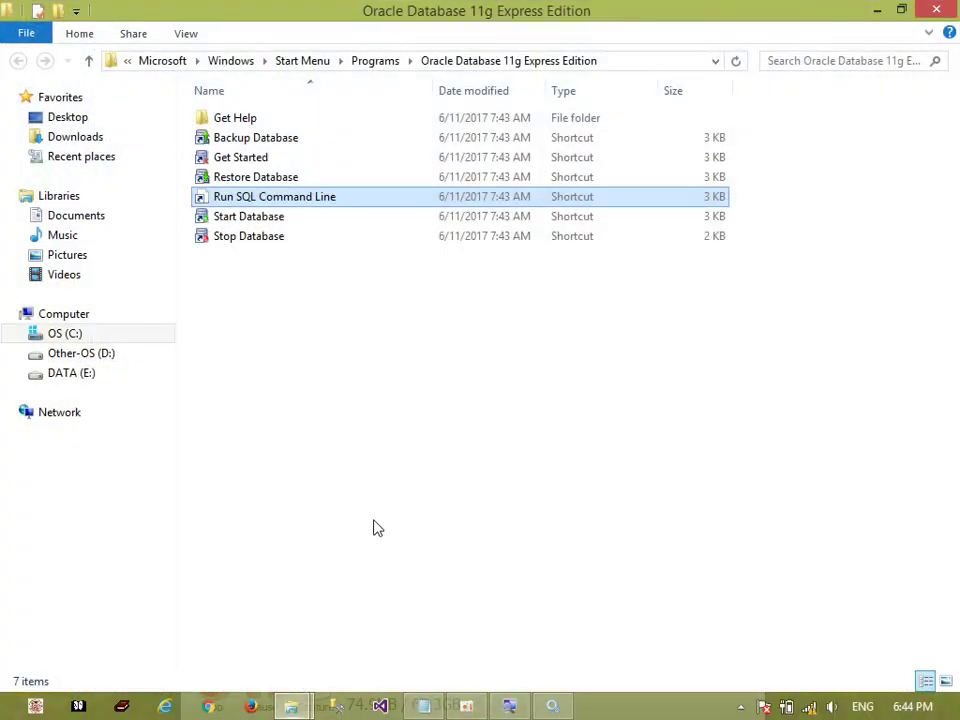
# Send the Run SQL Command Line shortcut to the desktop and show the desktop
pyautogui.rightClick(300, 198)
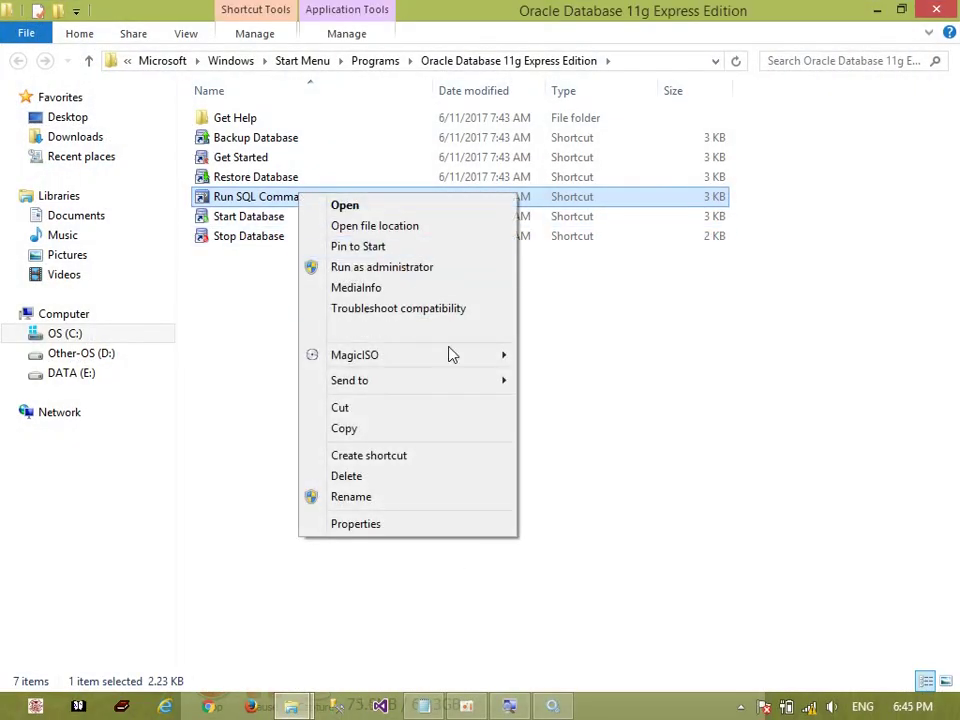
pyautogui.moveTo(480, 386)
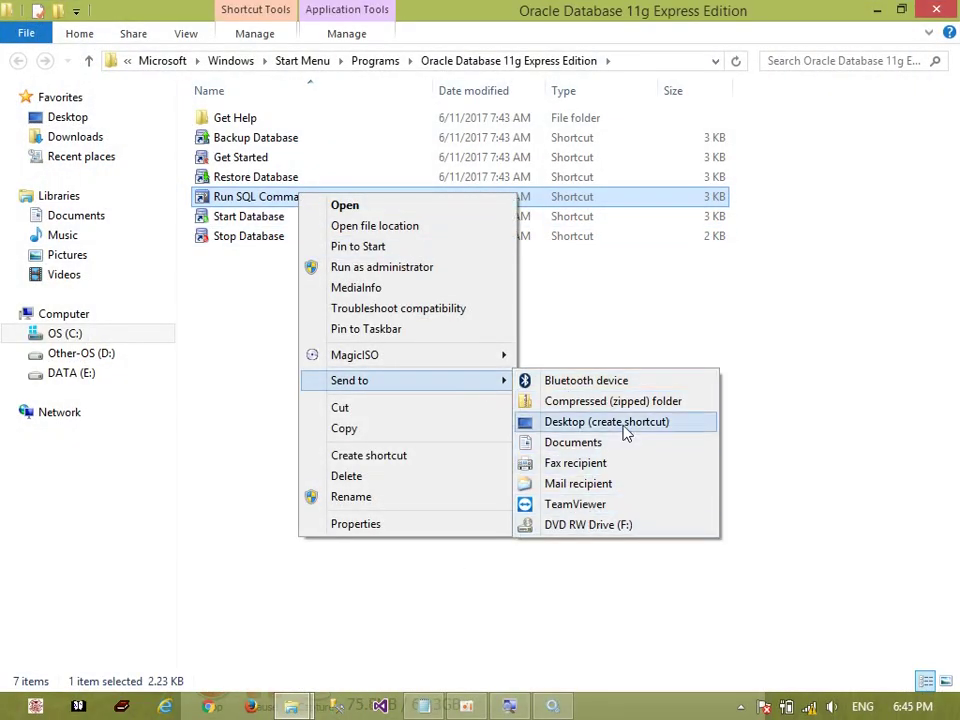
pyautogui.click(626, 424)
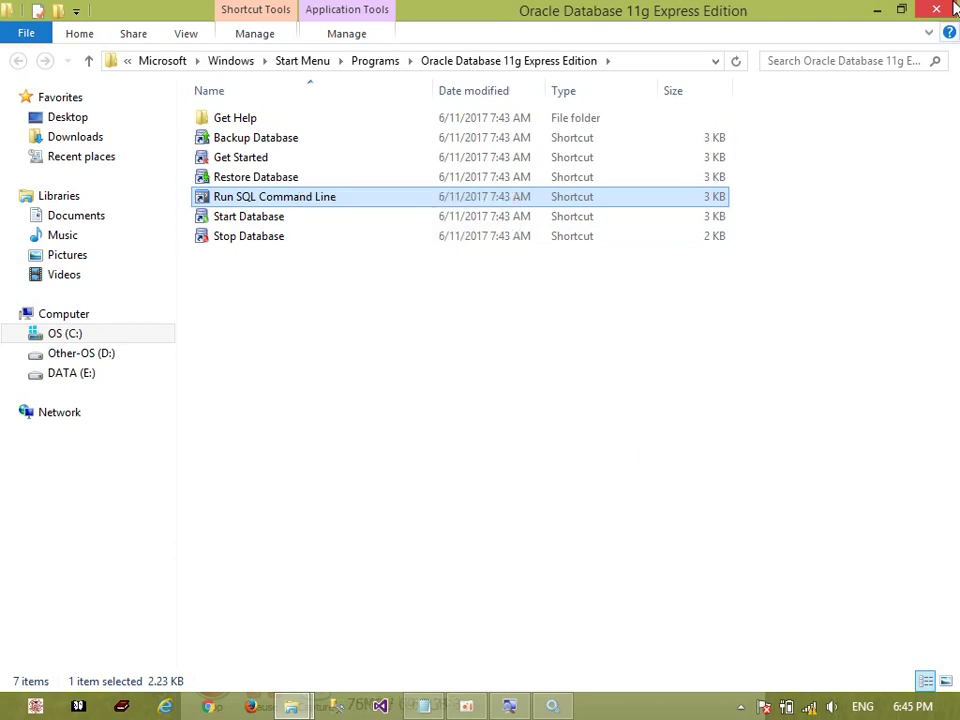
pyautogui.press('super+d')
pyautogui.moveTo(320, 618); pyautogui.dragTo(408, 616)
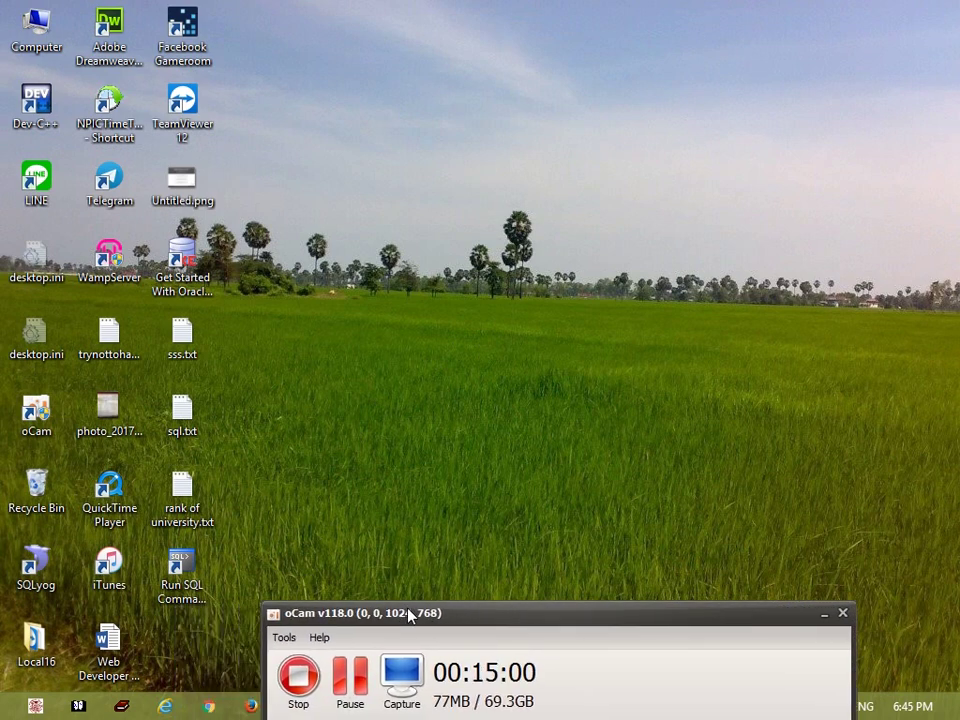
# Open Run SQL Command Line and run conn system/<password> as sysdba, getting ORA-12560
pyautogui.click(185, 573)
pyautogui.doubleClick(185, 572)
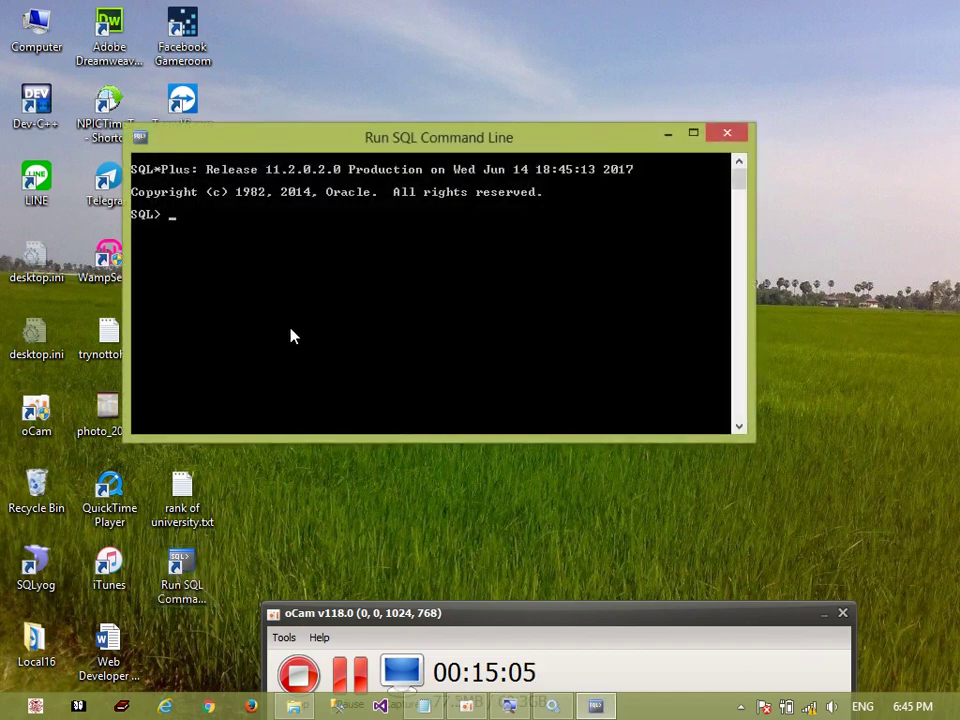
pyautogui.write('conn syste/')
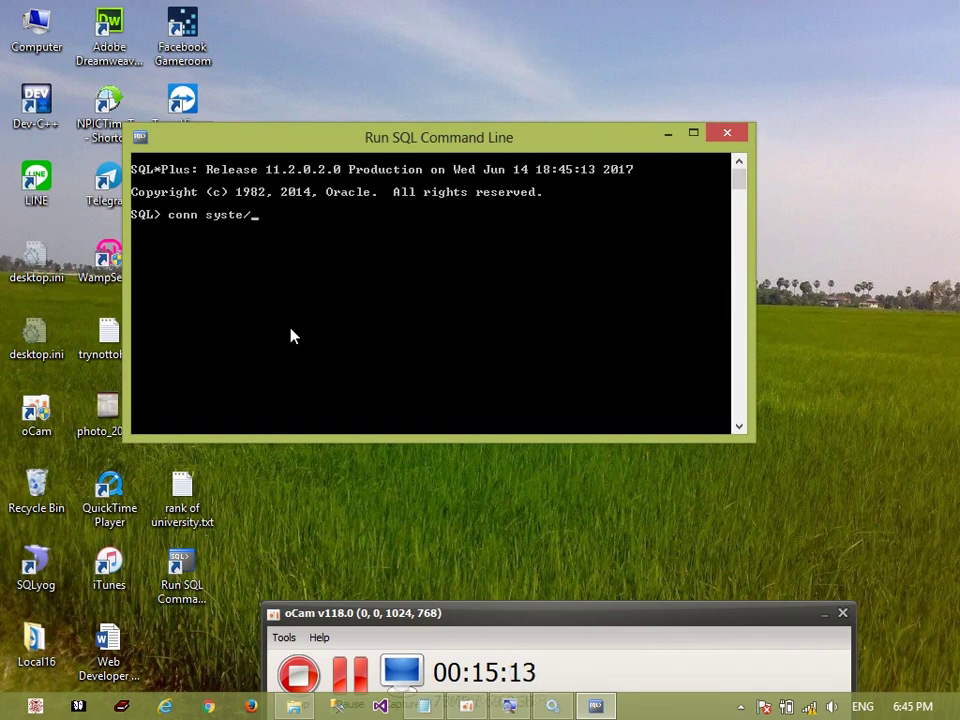
pyautogui.press('BackSpace')
pyautogui.write('m/')
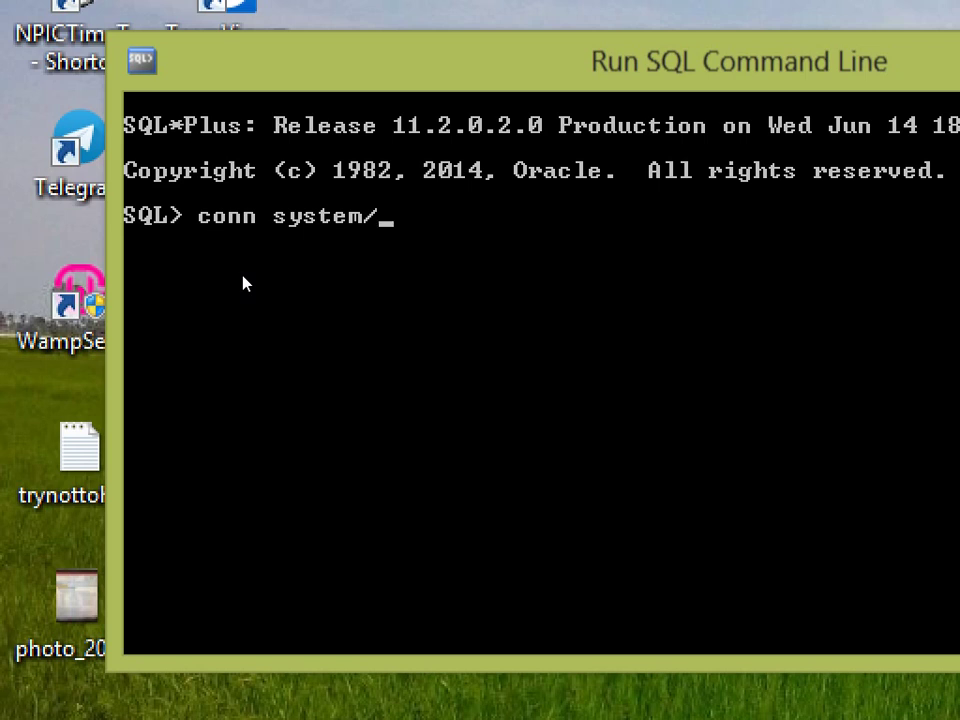
pyautogui.write('123 as')
pyautogui.press('BackSpace')
pyautogui.press('BackSpace')
pyautogui.press('BackSpace')
pyautogui.write('as')
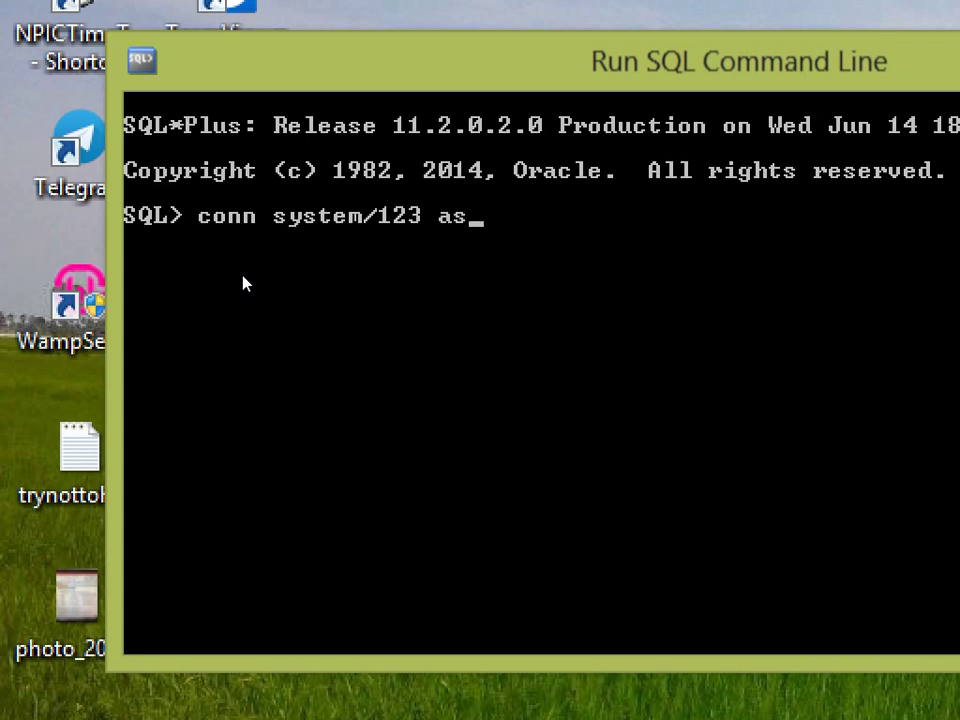
pyautogui.write(' sysdba')
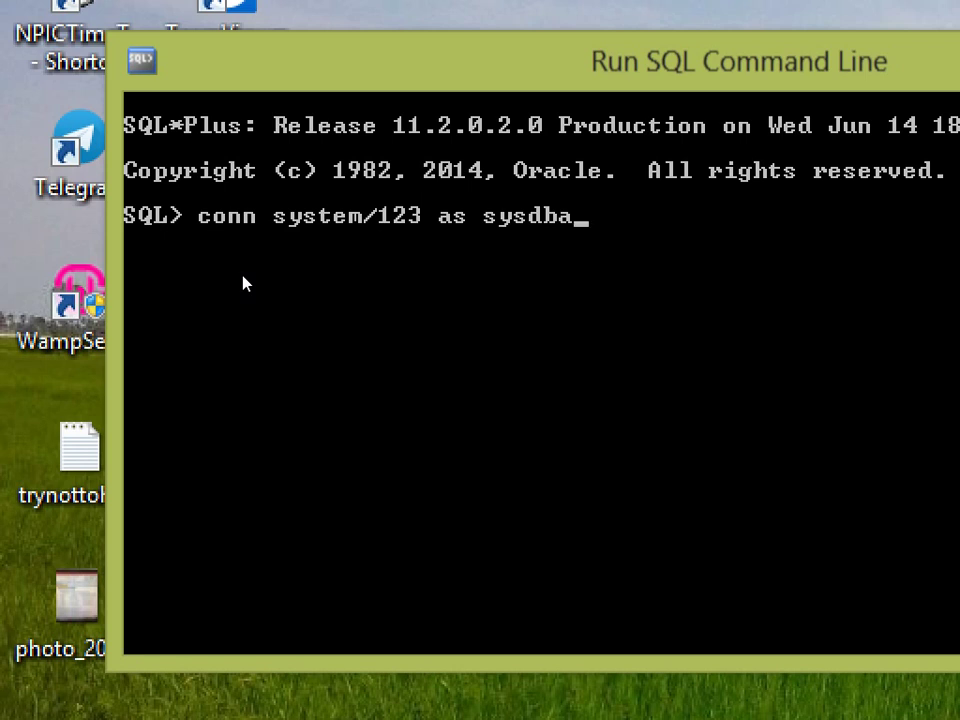
pyautogui.write(';')
pyautogui.press('Return')
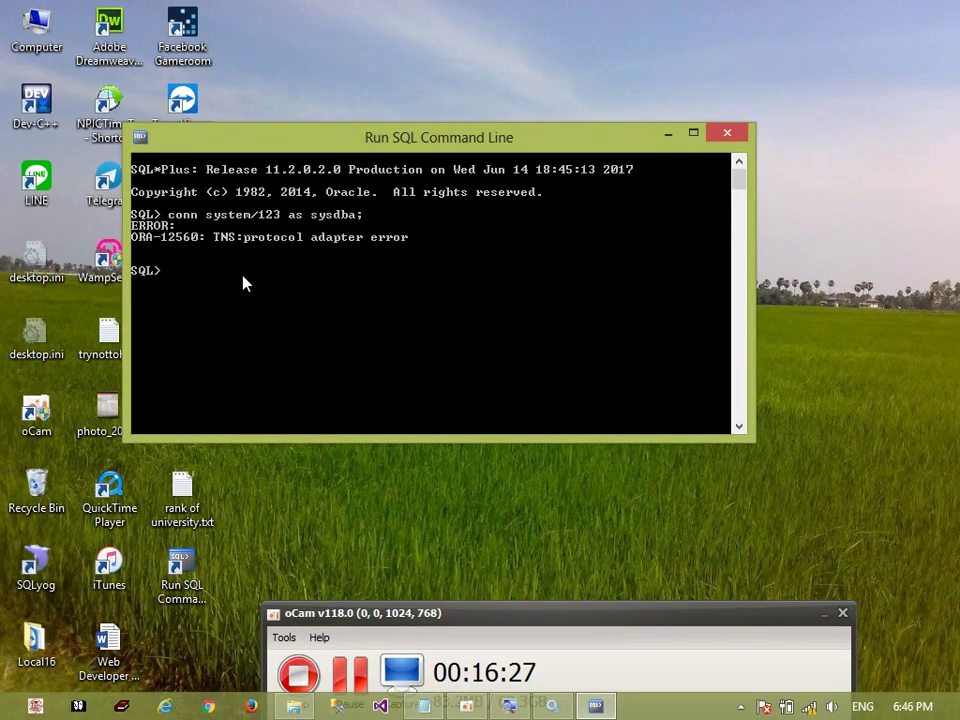
# Start OracleServiceXE from the Services console, then switch back to the SQL command line
pyautogui.click(555, 706)
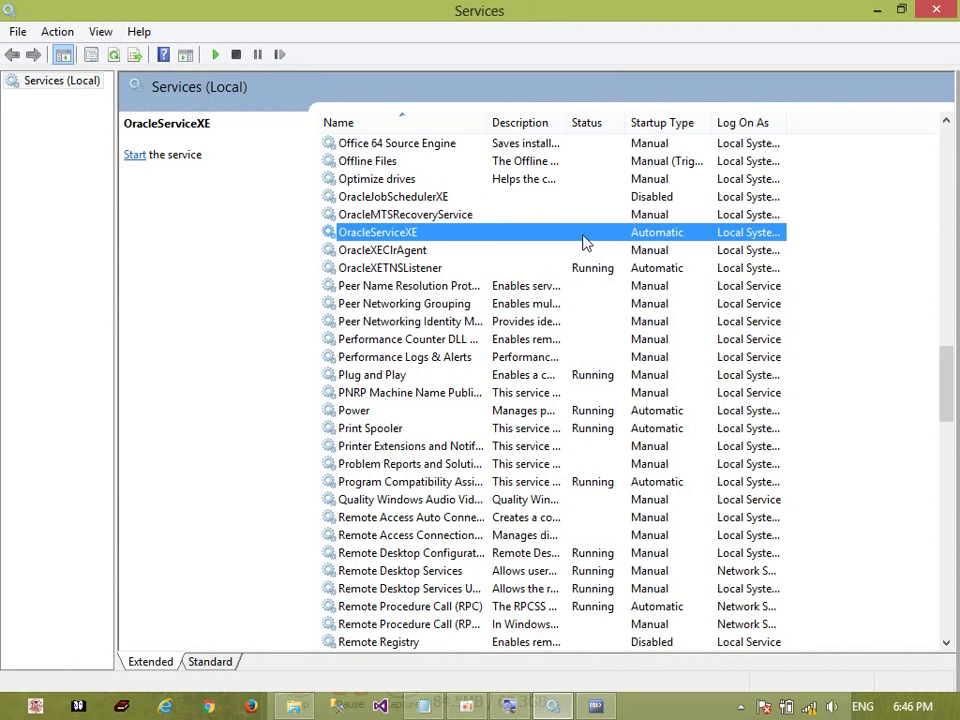
pyautogui.rightClick(568, 241)
pyautogui.click(584, 248)
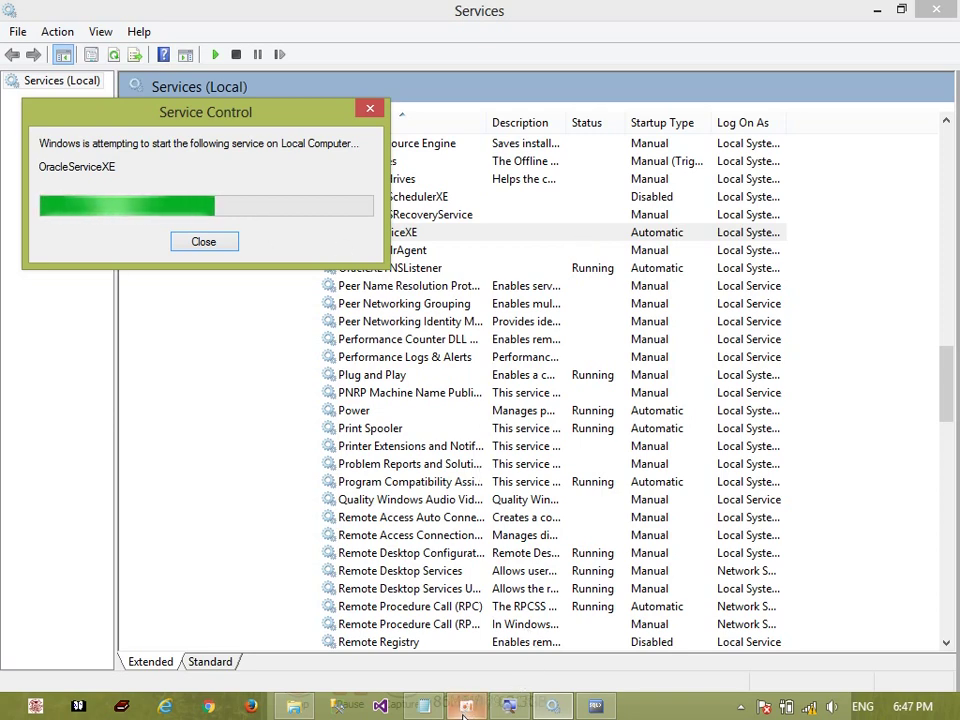
pyautogui.moveTo(465, 716)
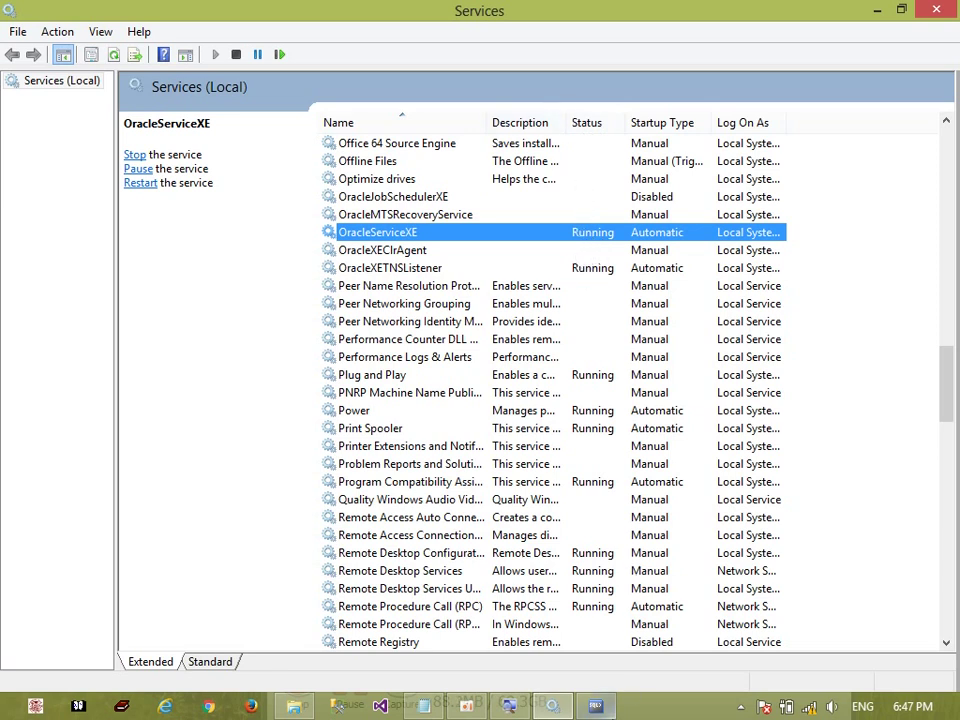
pyautogui.click(595, 706)
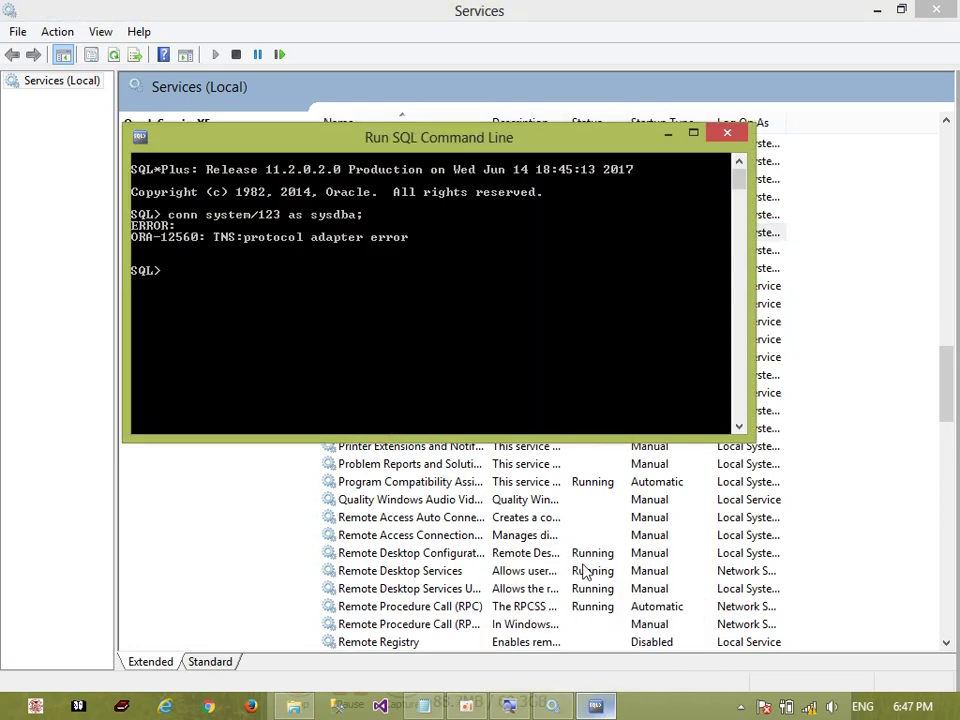
# Rerun the previous sysdba connect command, then close the SQL command line window
pyautogui.press('Up')
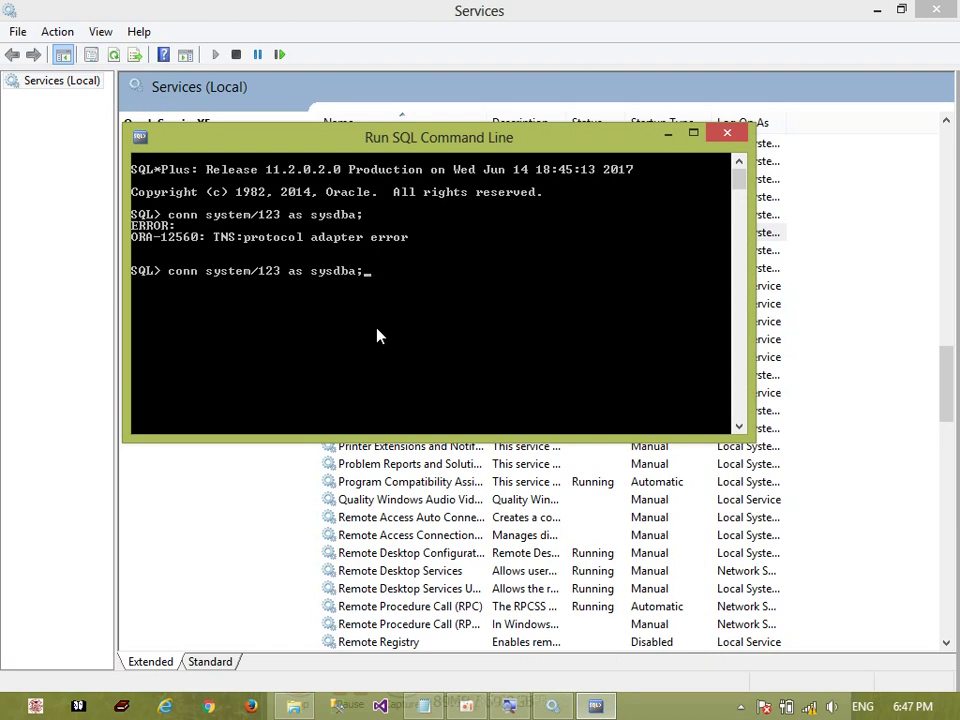
pyautogui.press('Return')
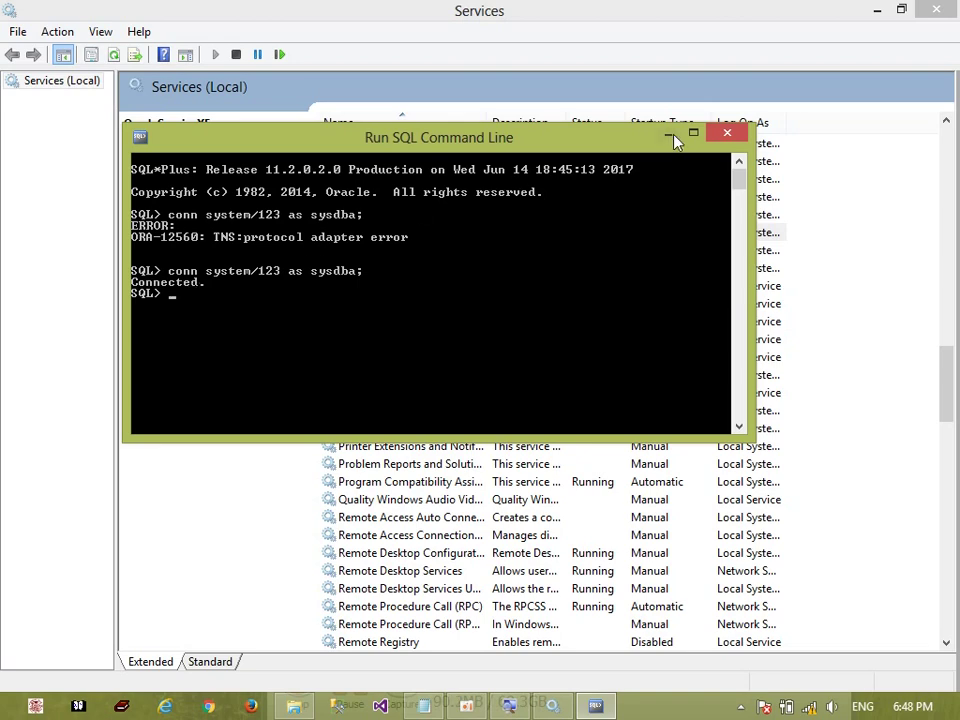
pyautogui.click(727, 133)
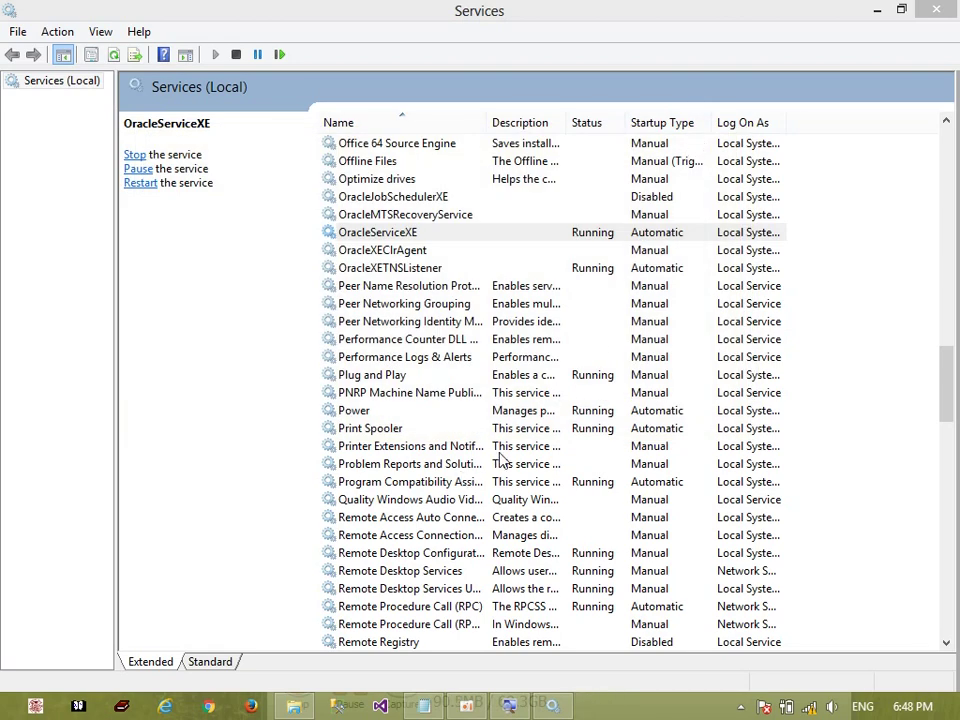
# Reopen Run SQL Command Line from the desktop and connect as system with sysdba using the password
pyautogui.press('super+d')
pyautogui.doubleClick(196, 568)
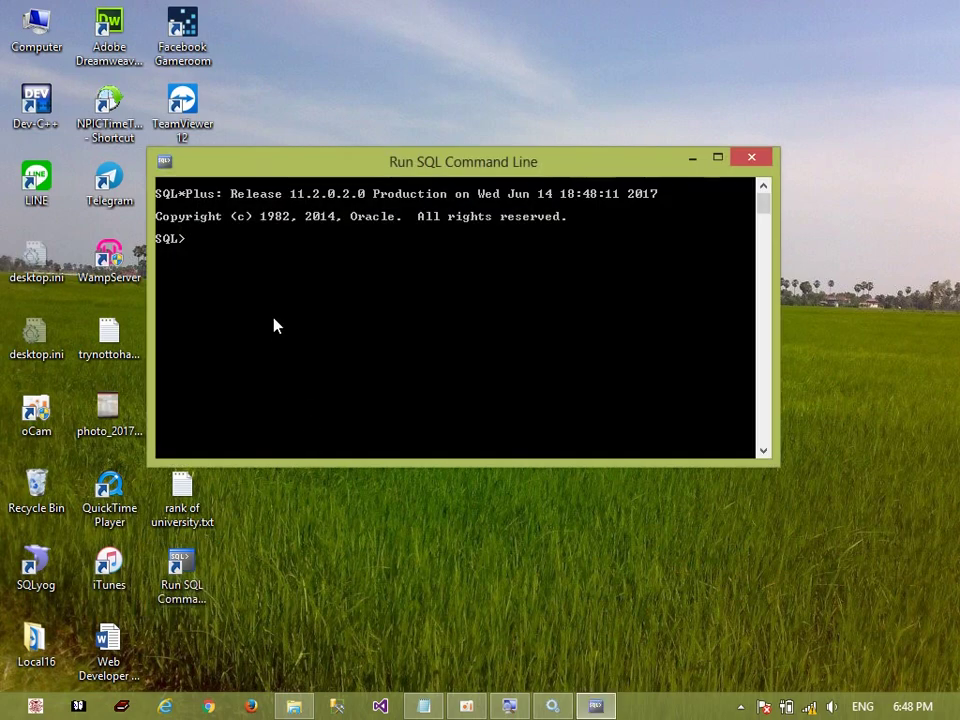
pyautogui.write('conn system/123 as dab')
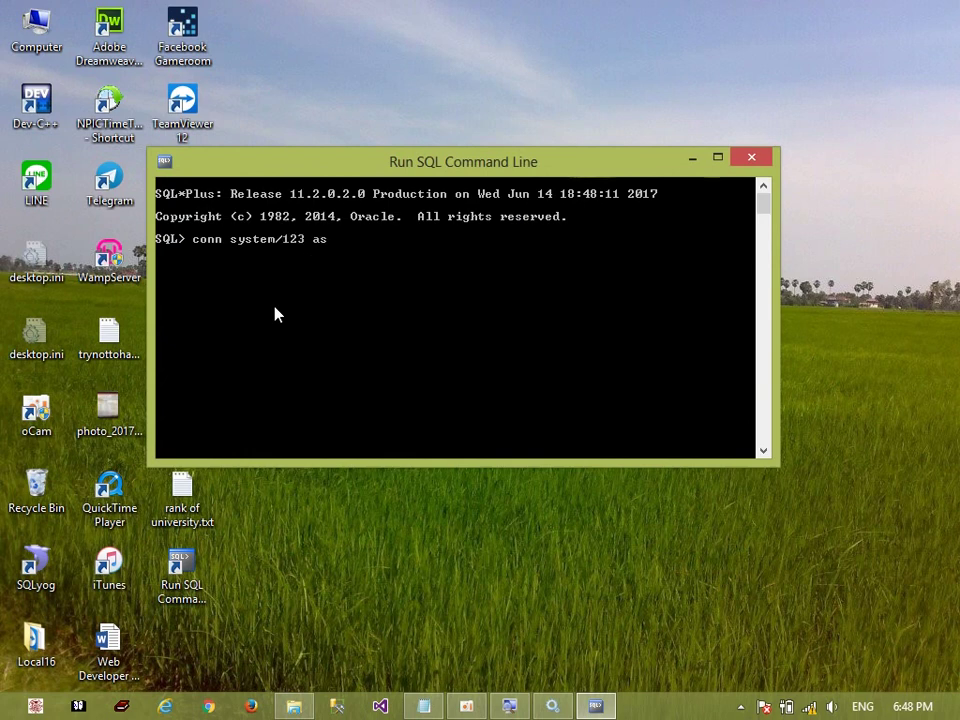
pyautogui.press('BackSpace')
pyautogui.press('BackSpace')
pyautogui.write('ba')
pyautogui.press('BackSpace')
pyautogui.press('BackSpace')
pyautogui.press('BackSpace')
pyautogui.write('sysdba')
pyautogui.press('Return')
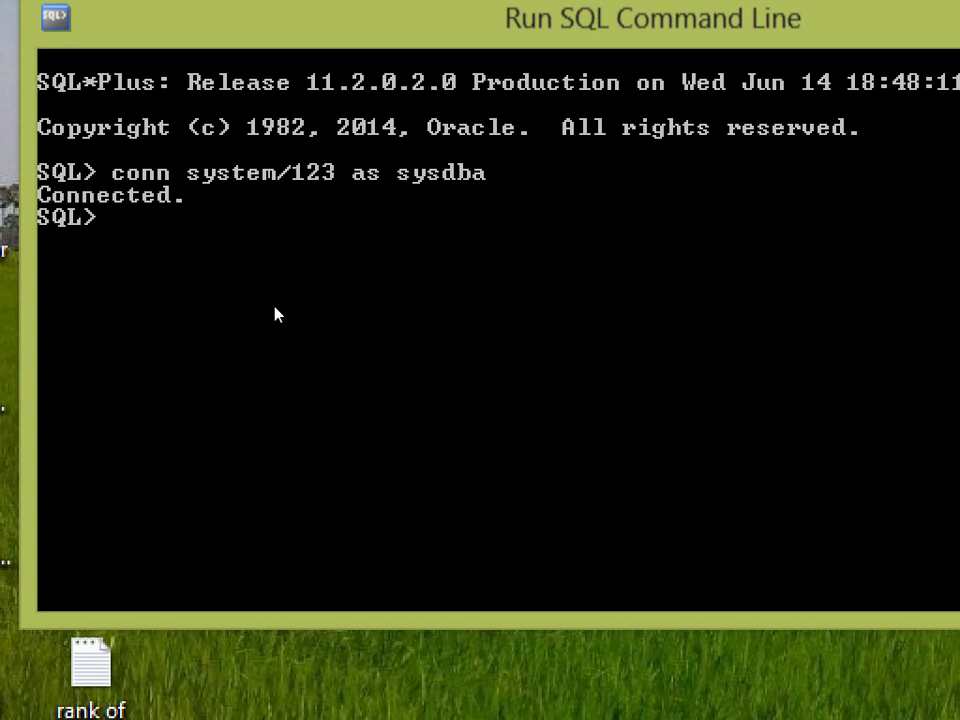
# Run select * from all_users; at the SQL> prompt to list 16 users
pyautogui.write('select * from ')
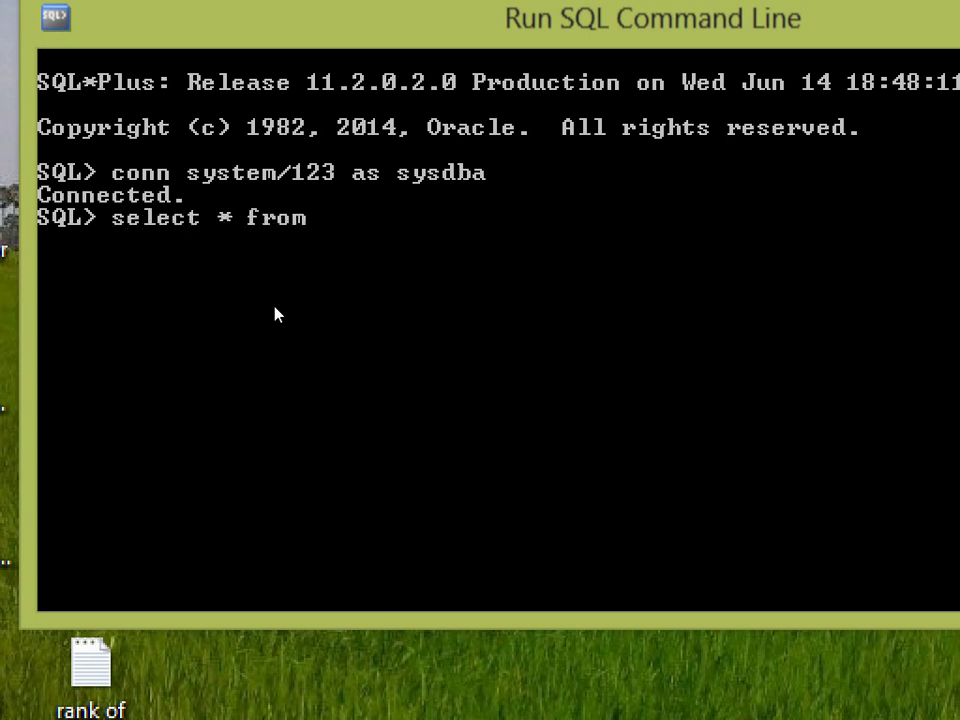
pyautogui.write('all_user')
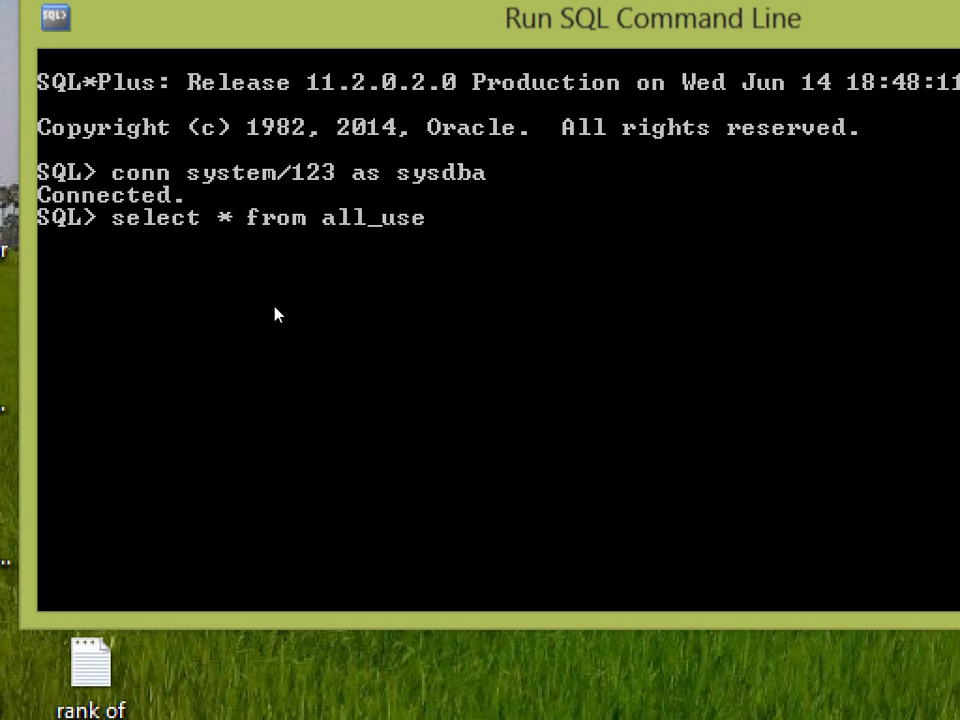
pyautogui.write('s;')
pyautogui.press('Return')
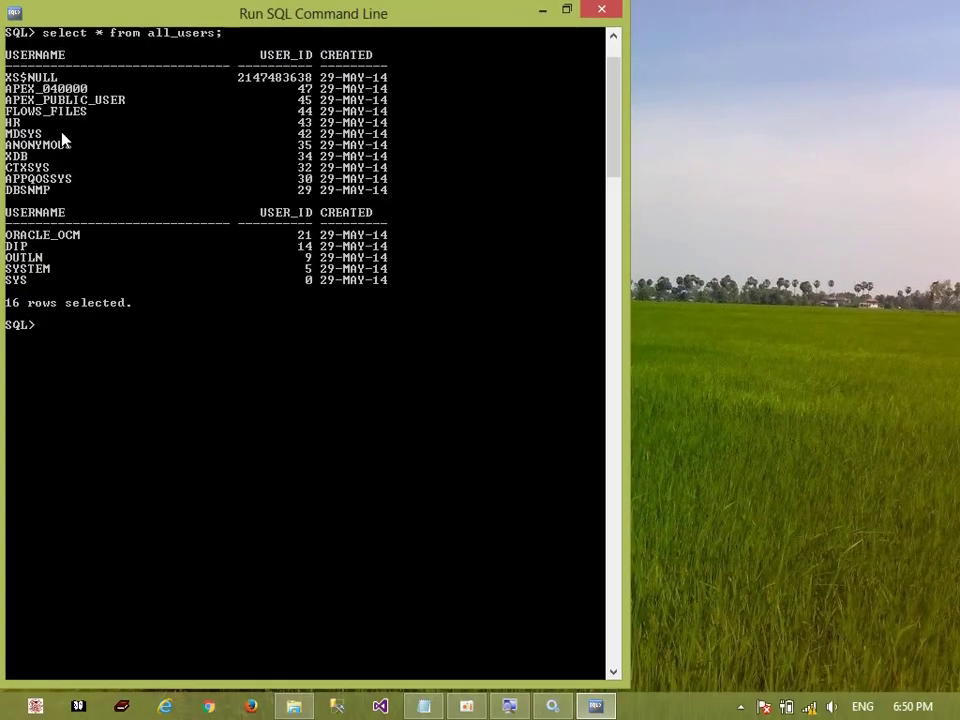
# Browse from Oracle Soft into SQLDeveloper\sqldeveloper-4.0.2.15.21-x64\sqldeveloper in File Explorer
pyautogui.click(545, 12)
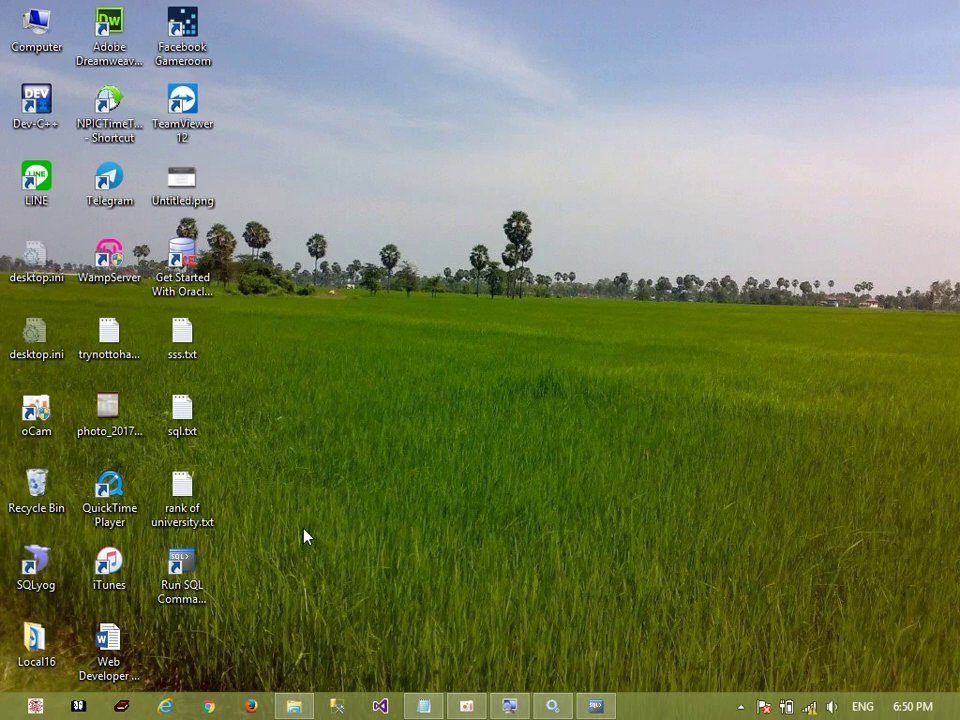
pyautogui.click(293, 706)
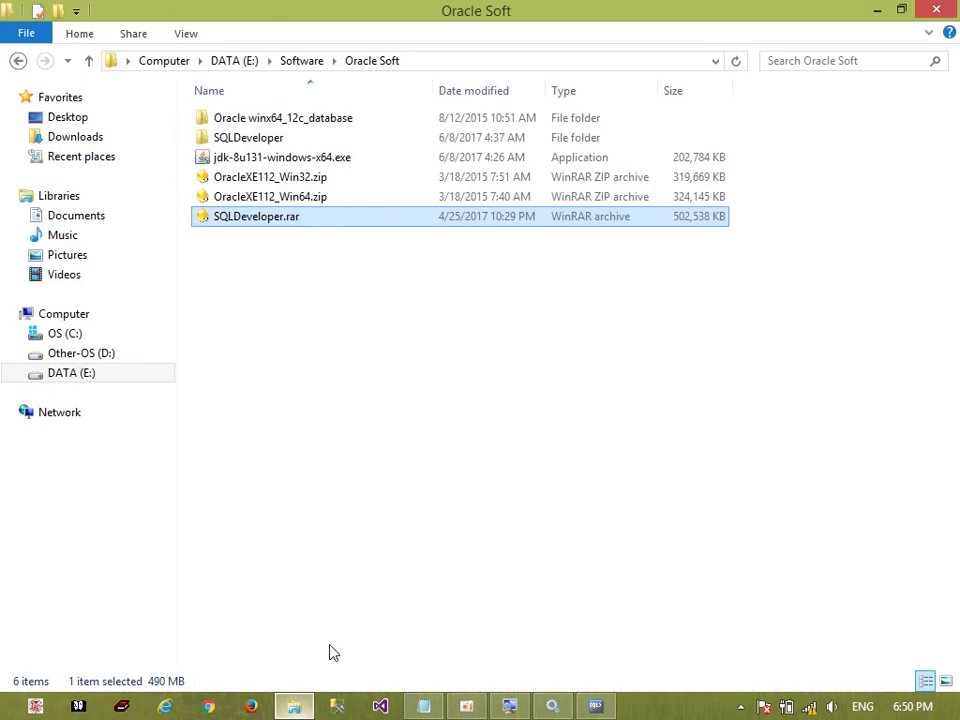
pyautogui.click(280, 220)
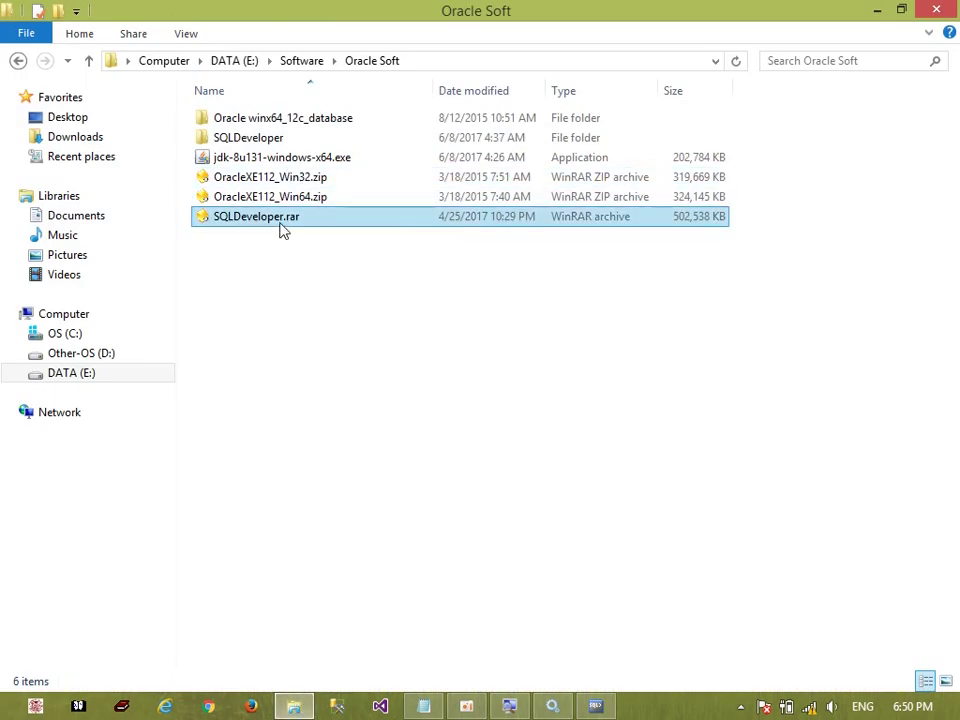
pyautogui.click(281, 142)
pyautogui.doubleClick(281, 142)
pyautogui.doubleClick(268, 118)
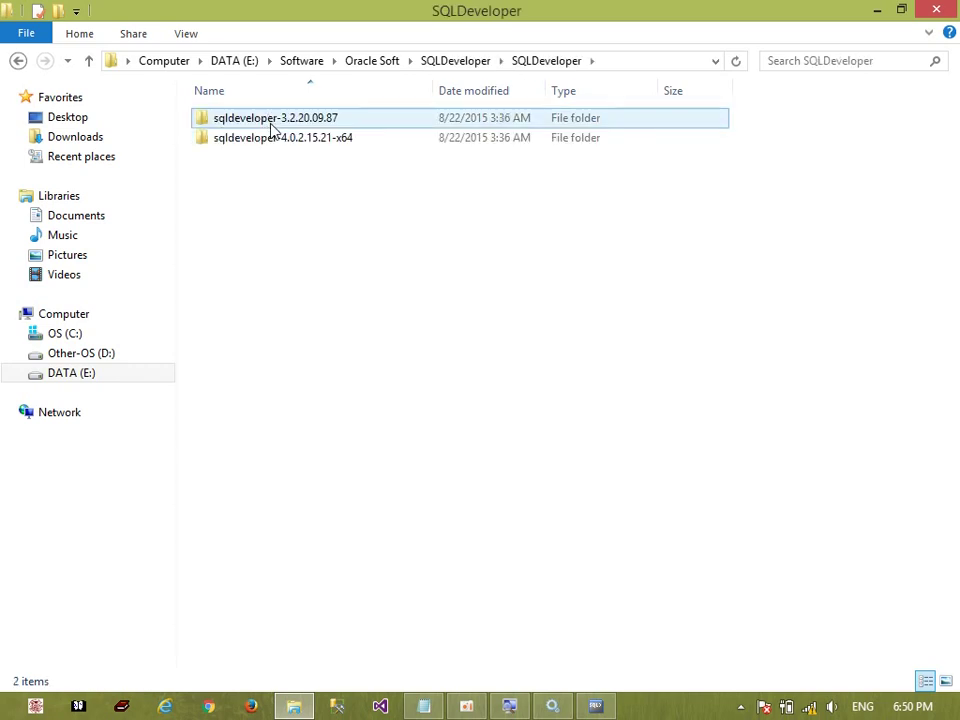
pyautogui.doubleClick(325, 144)
pyautogui.doubleClick(264, 122)
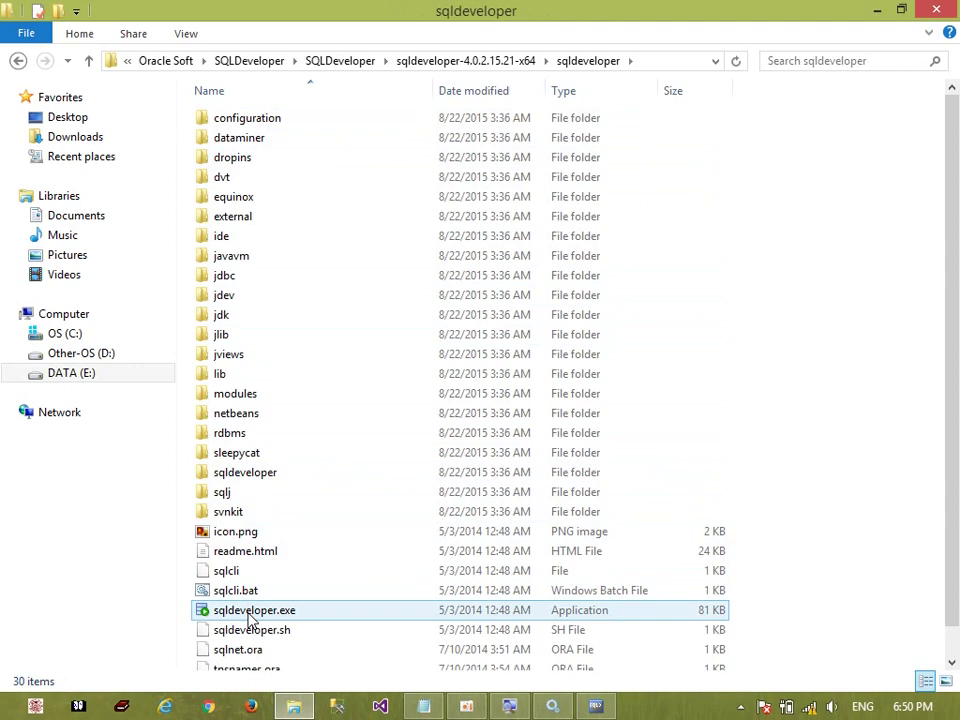
# Send sqldeveloper.exe to the desktop as a shortcut and close the folder window
pyautogui.click(250, 612)
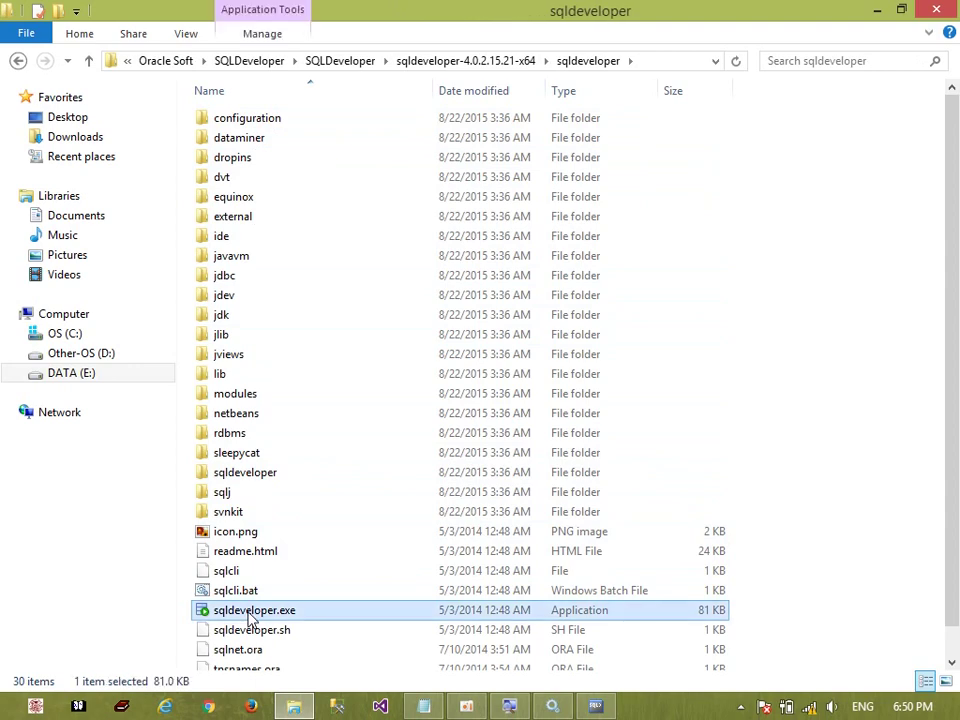
pyautogui.rightClick(298, 618)
pyautogui.moveTo(469, 452)
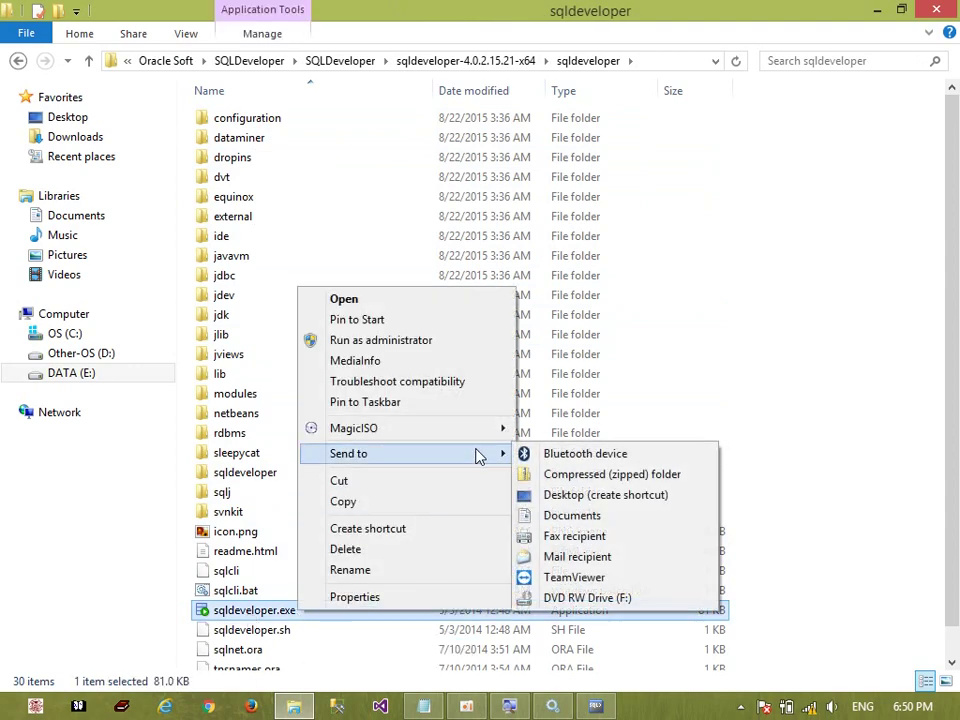
pyautogui.click(590, 505)
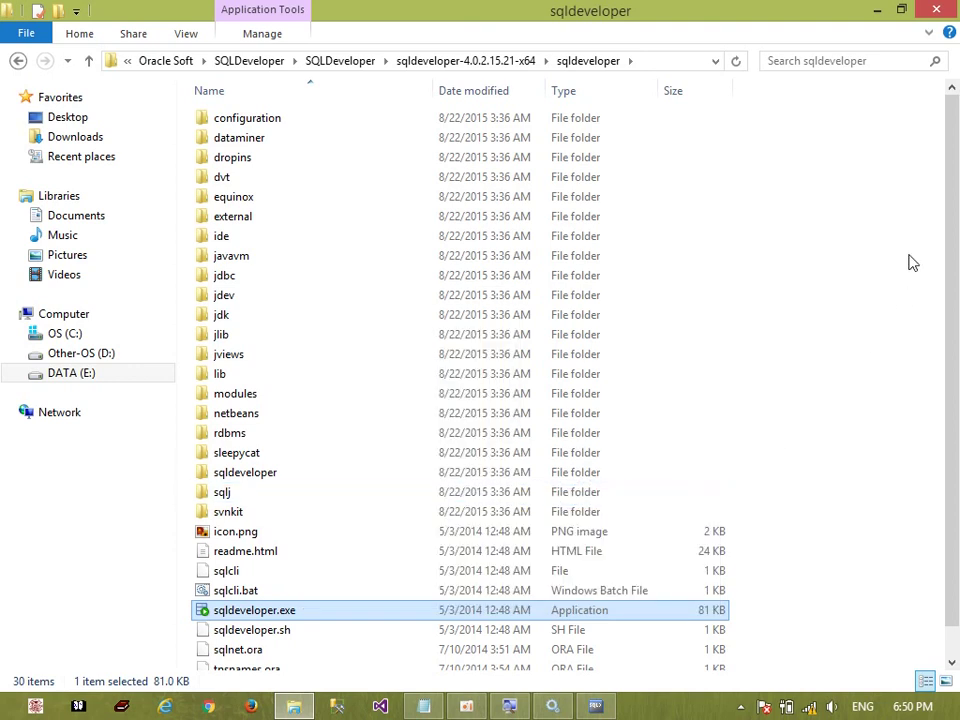
pyautogui.click(932, 10)
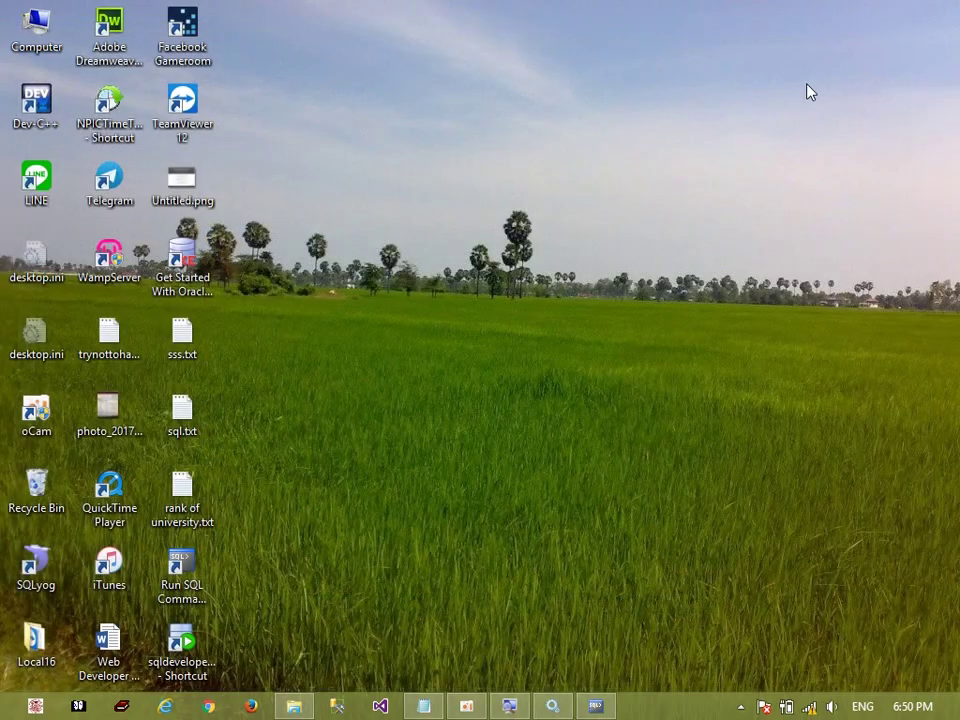
# Start SQL Developer from the desktop shortcut, briefly checking the SQL command line window
pyautogui.doubleClick(185, 645)
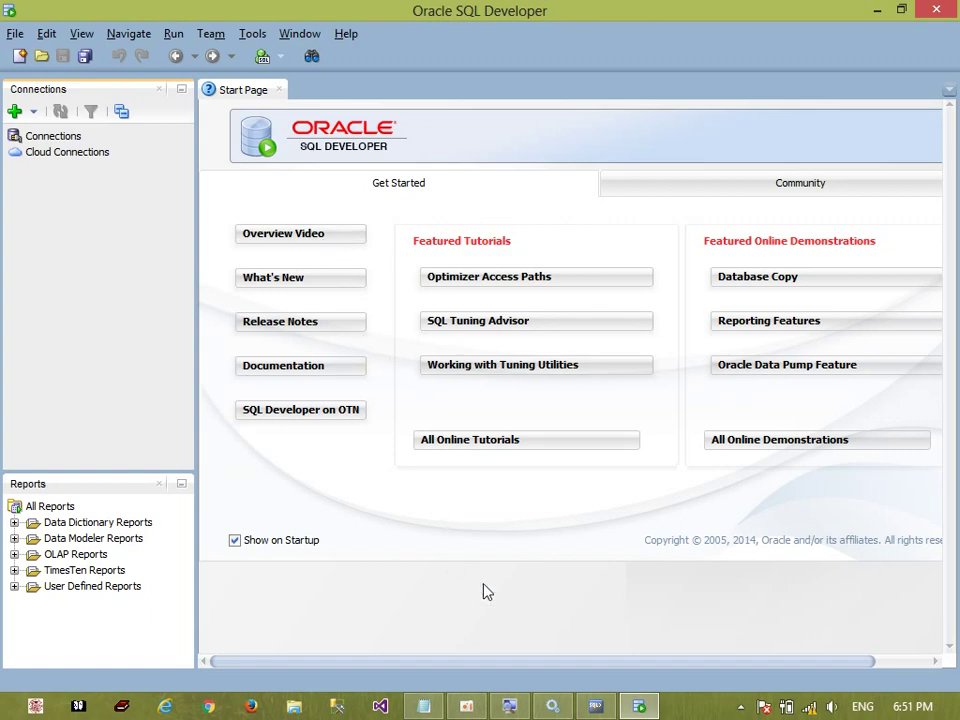
pyautogui.click(600, 708)
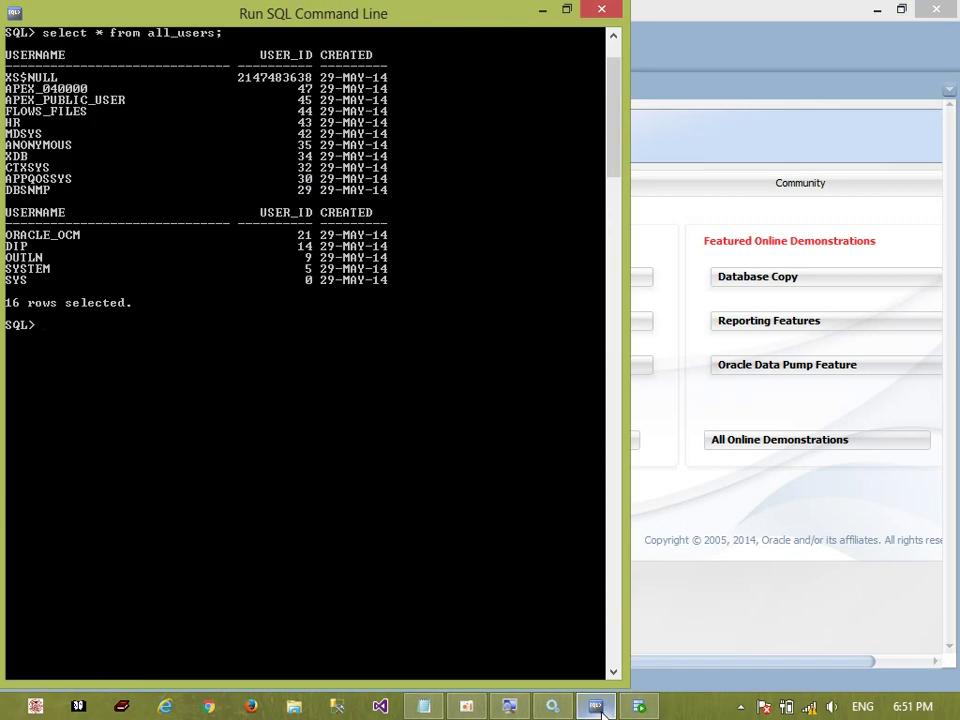
pyautogui.click(783, 636)
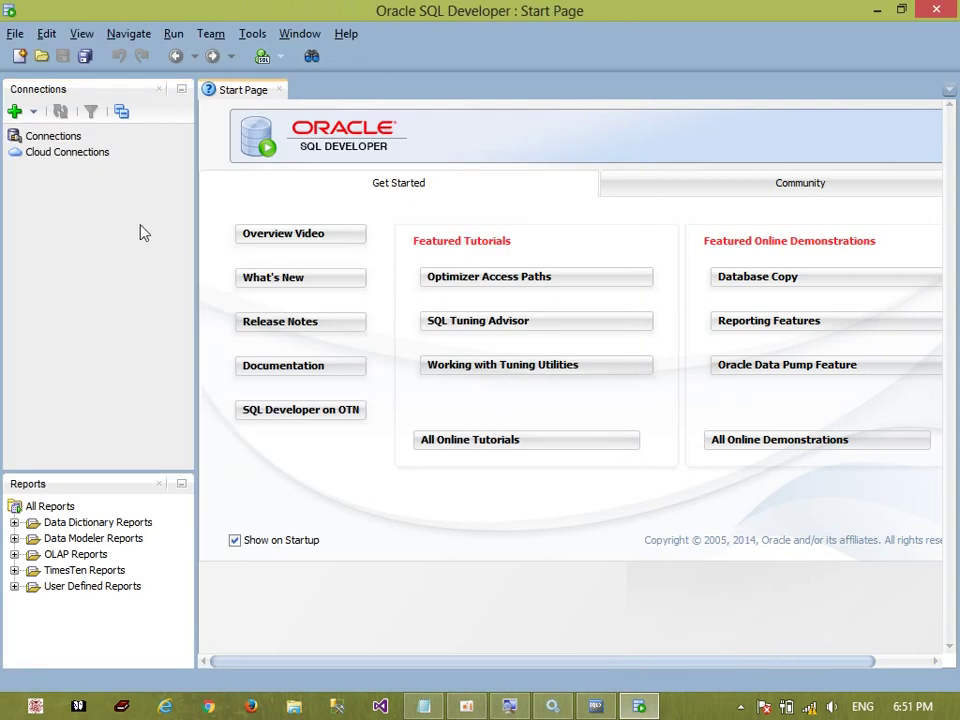
# Define connection system_conn with username system, entering the password and ticking Save Password
pyautogui.click(15, 113)
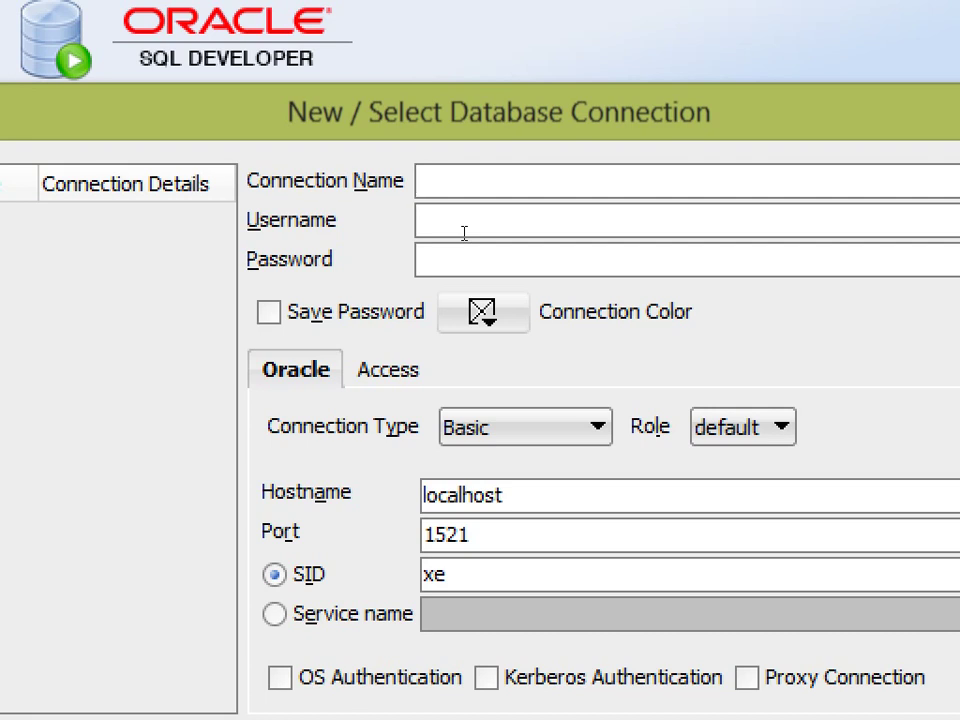
pyautogui.write('system_')
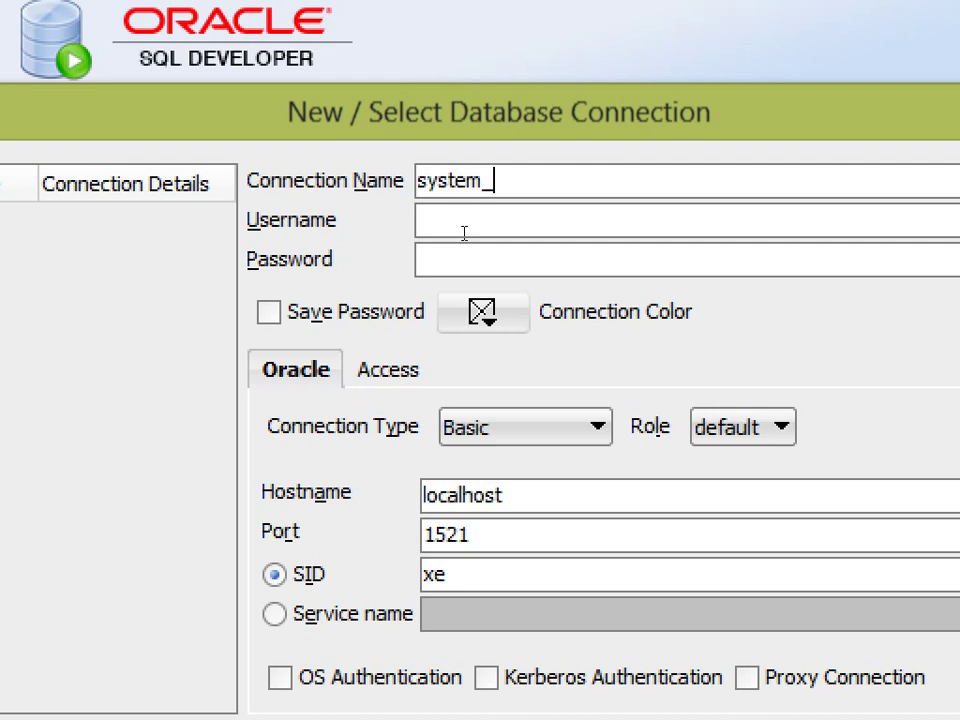
pyautogui.write('connabc')
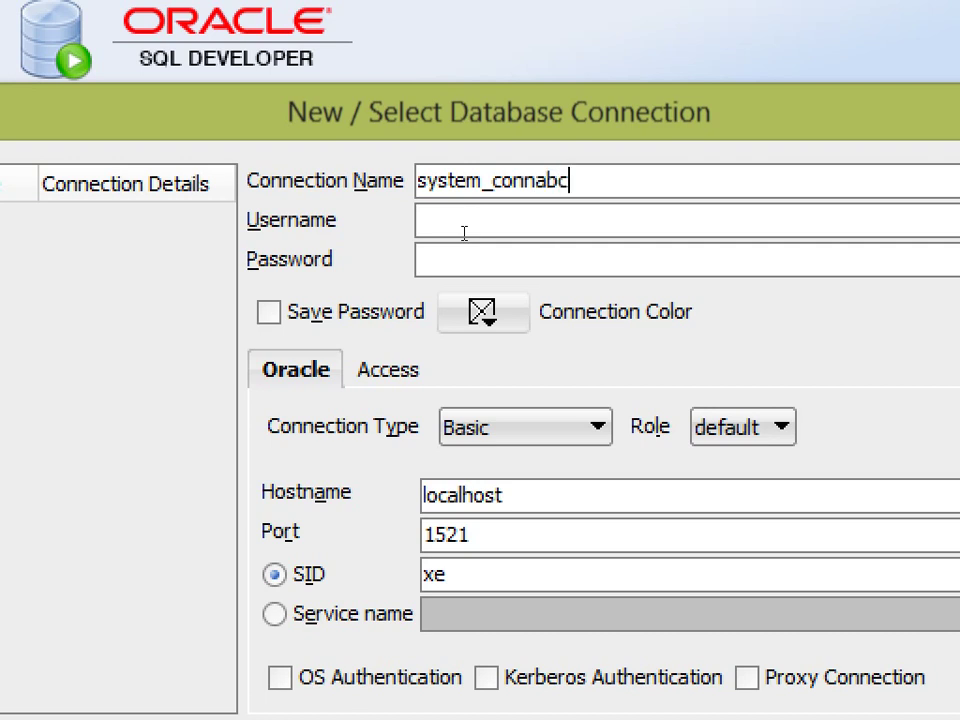
pyautogui.press('BackSpace')
pyautogui.press('BackSpace')
pyautogui.press('BackSpace')
pyautogui.click(507, 229)
pyautogui.write('system')
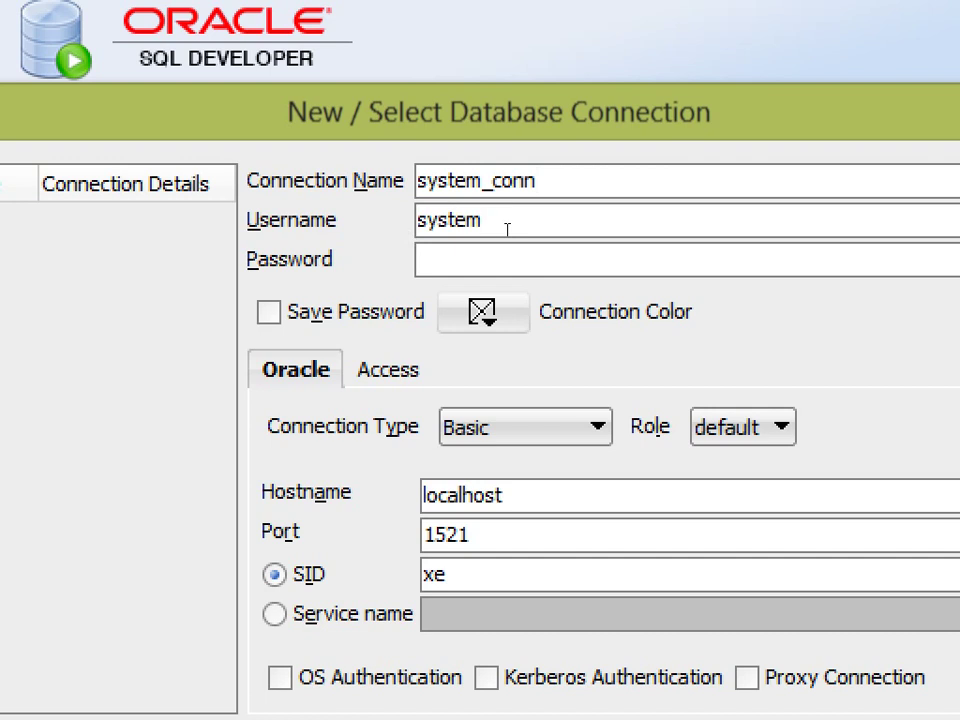
pyautogui.click(502, 248)
pyautogui.write('123')
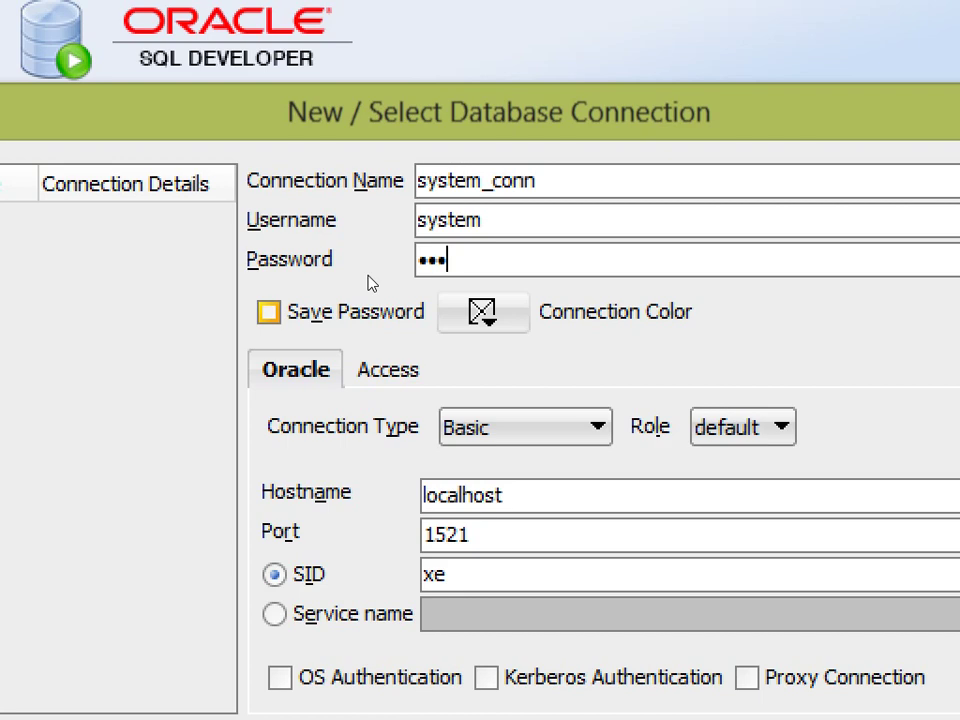
pyautogui.press('Tab')
pyautogui.press('space')
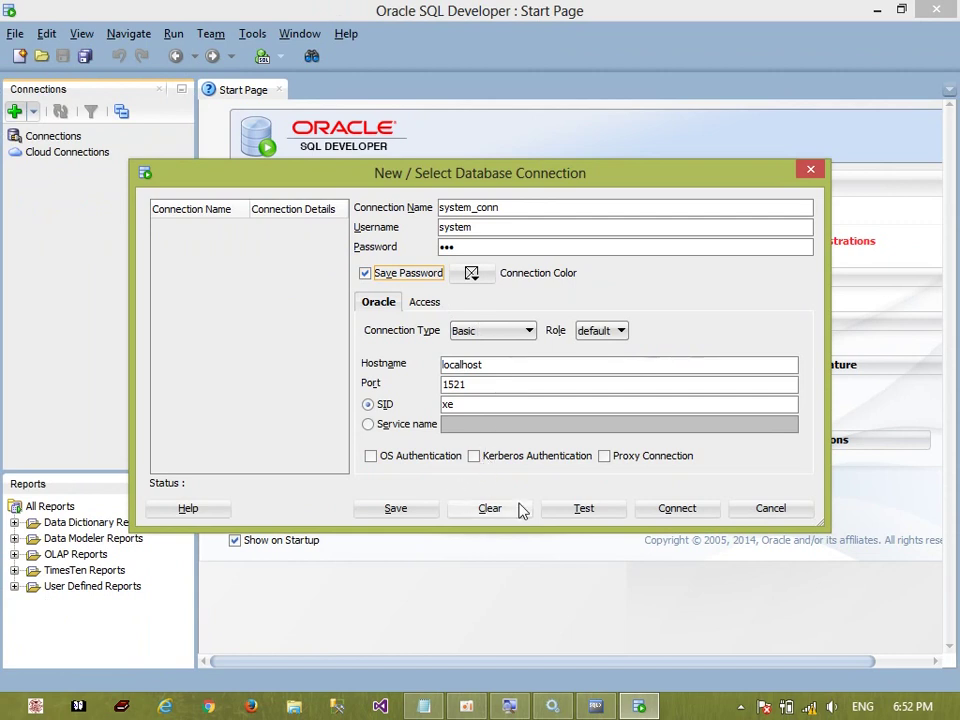
# Test system_conn on port 1521 until Status shows Success, then connect
pyautogui.click(585, 510)
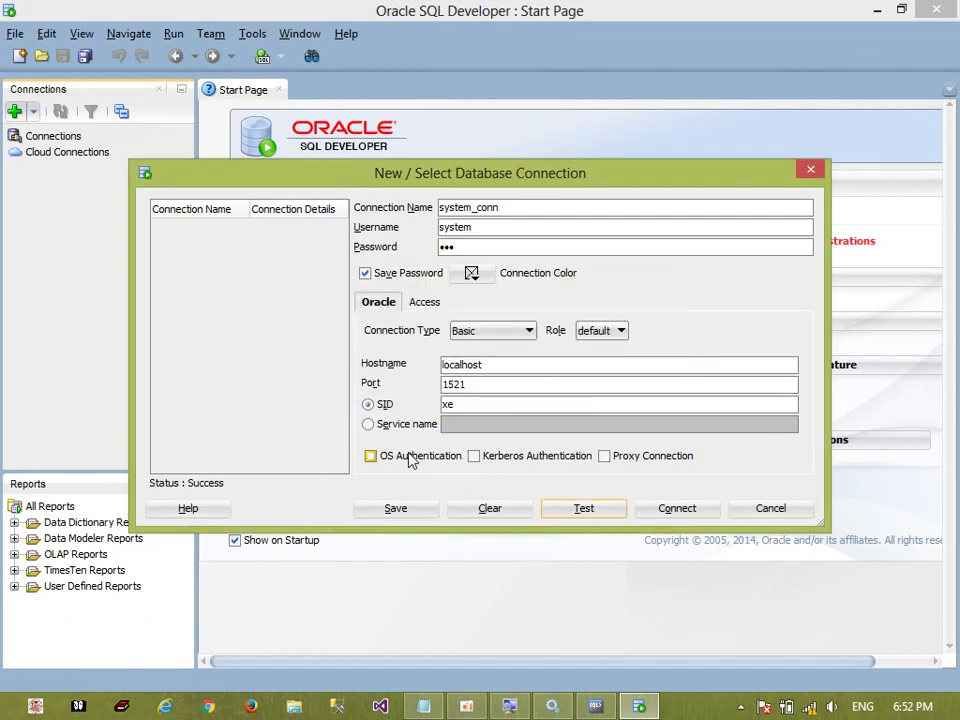
pyautogui.click(489, 383)
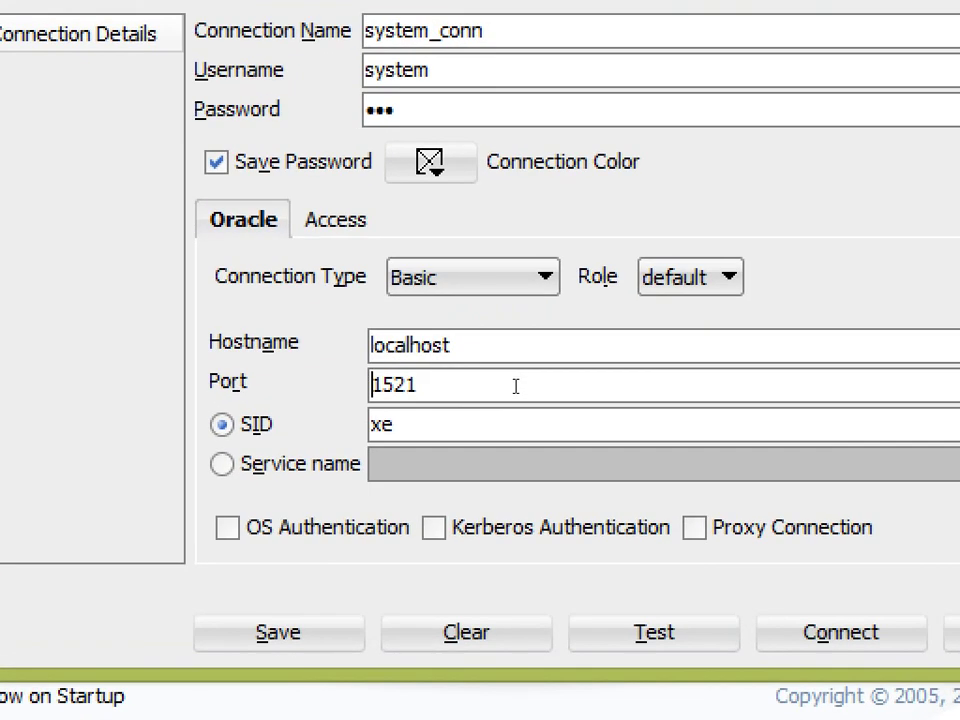
pyautogui.click(504, 384)
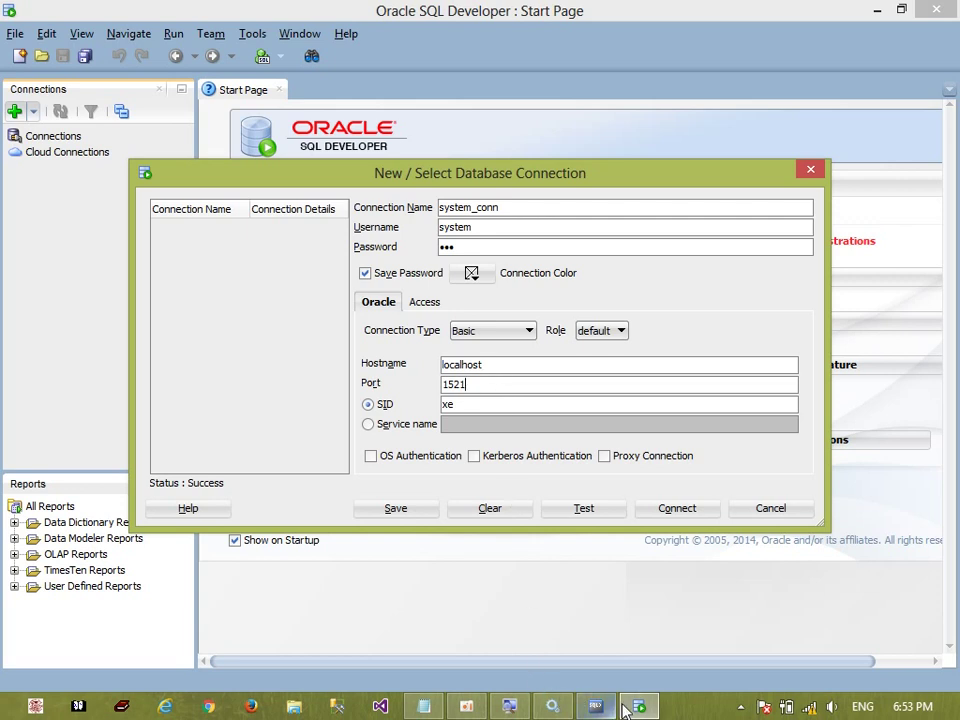
pyautogui.click(470, 707)
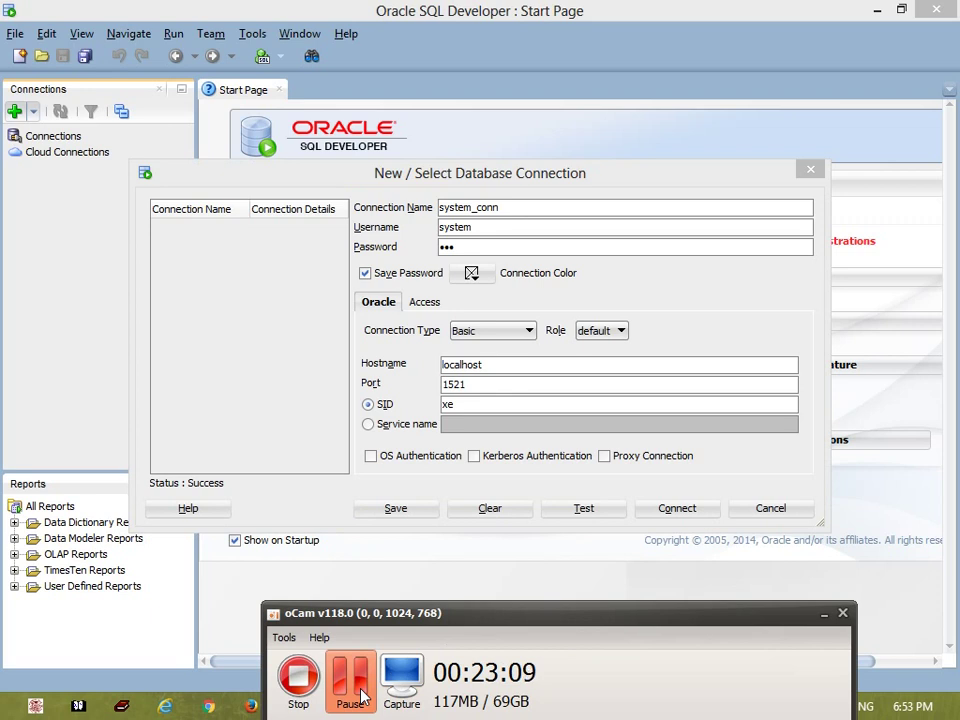
pyautogui.click(365, 697)
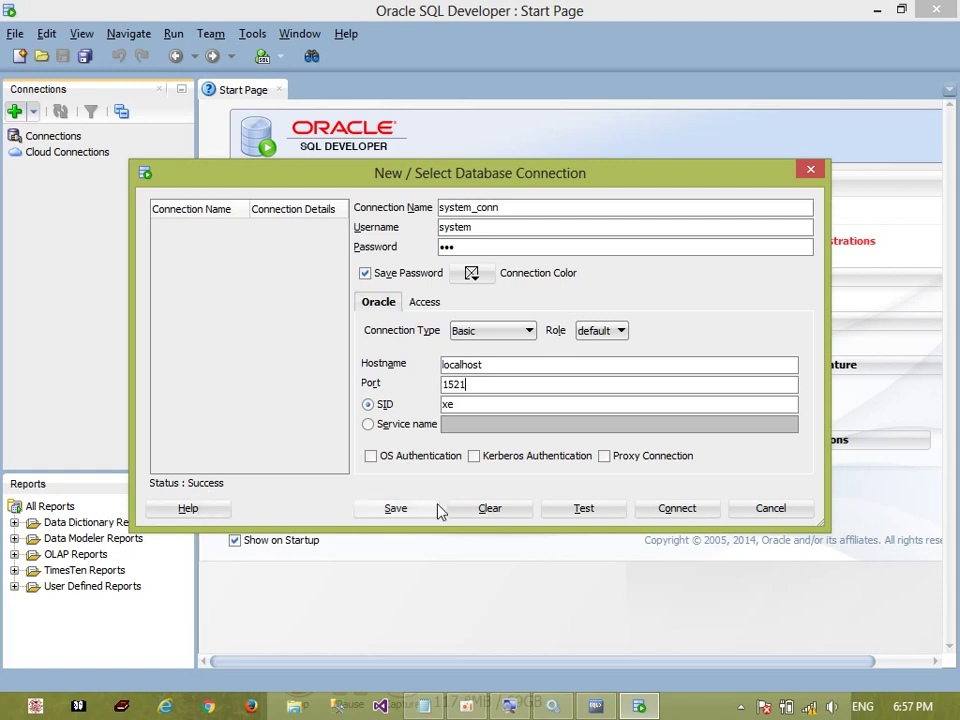
pyautogui.click(678, 510)
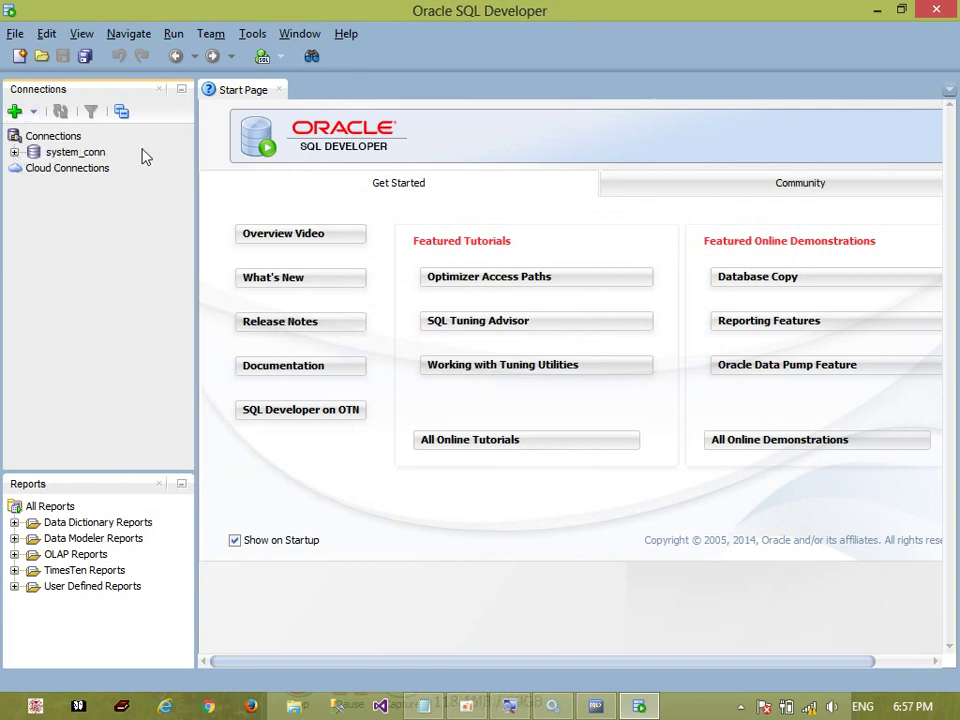
# Open the system_conn SQL worksheet and type select * from all_usera
pyautogui.doubleClick(66, 153)
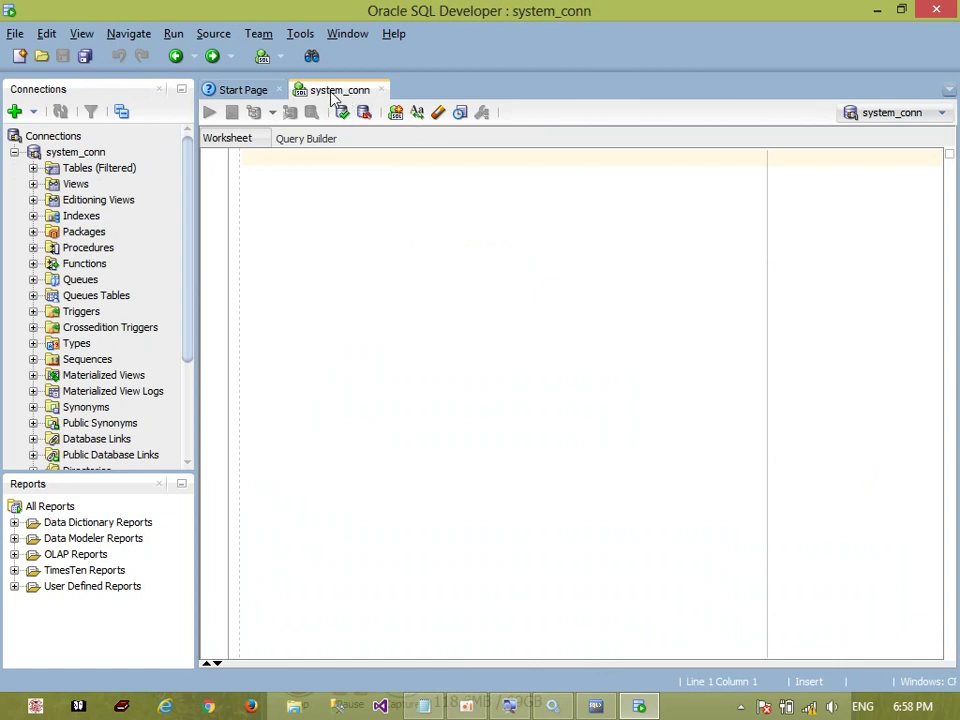
pyautogui.click(330, 199)
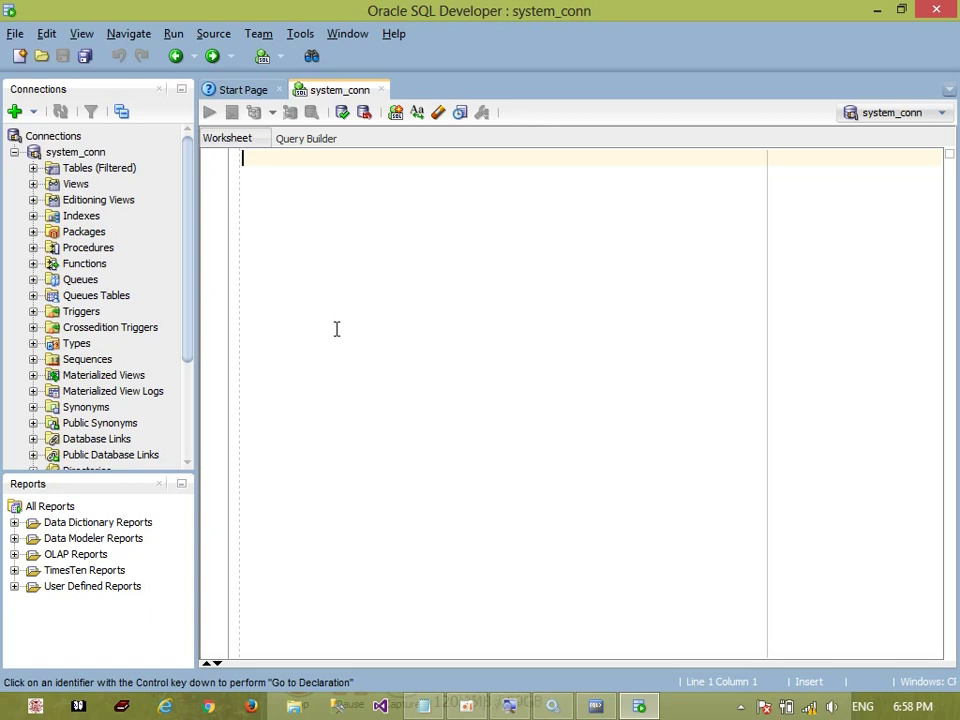
pyautogui.write('se')
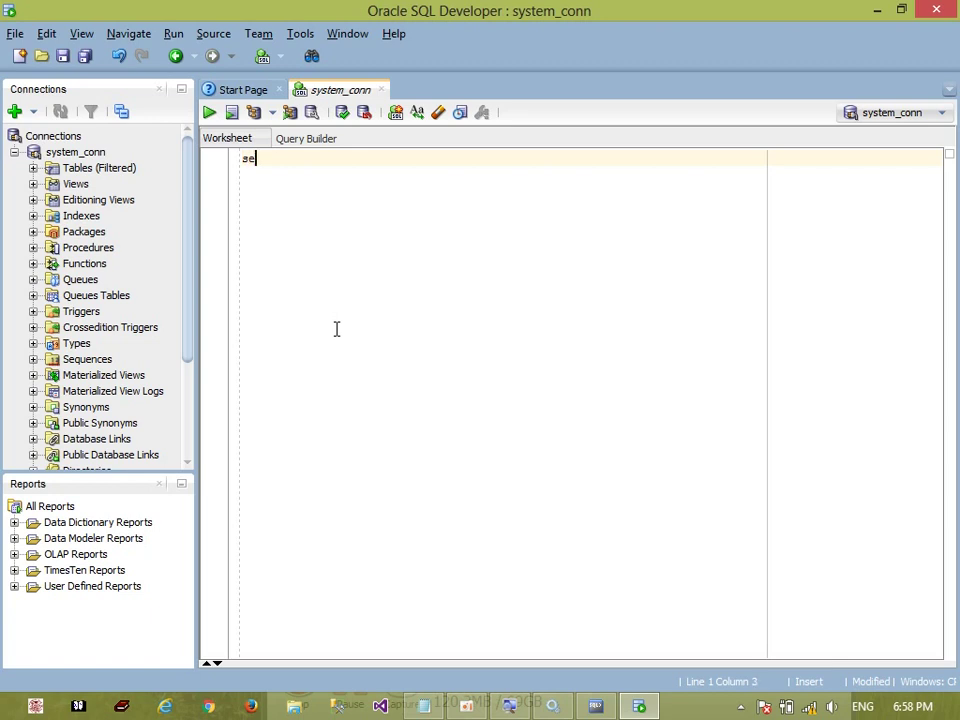
pyautogui.write('lect * from all_users;')
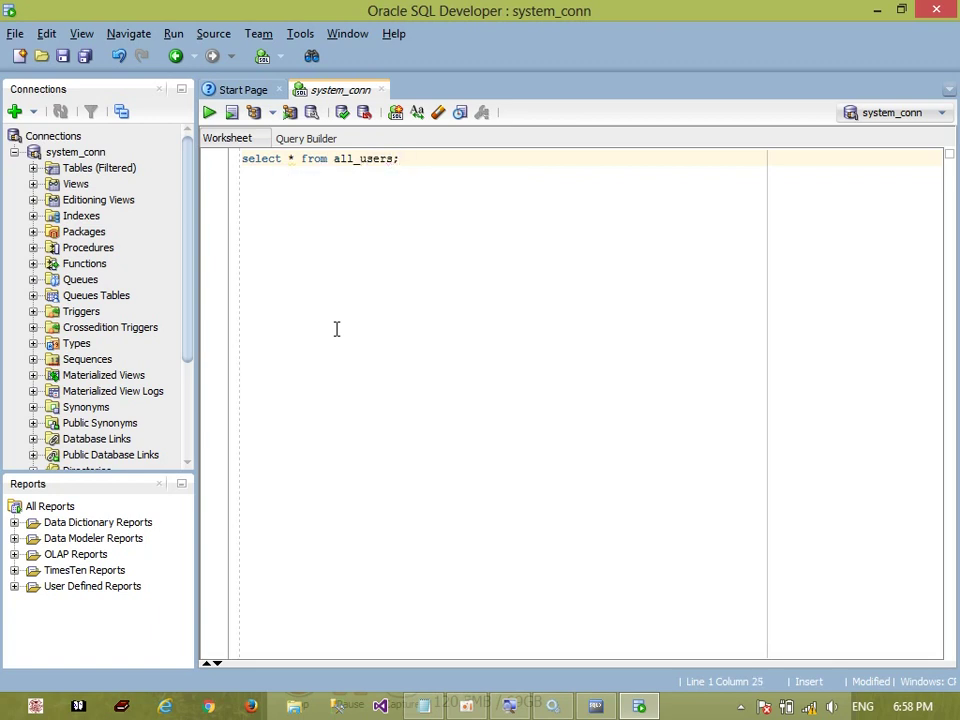
# Correct the query to select * from all_users; and run it
pyautogui.click(209, 112)
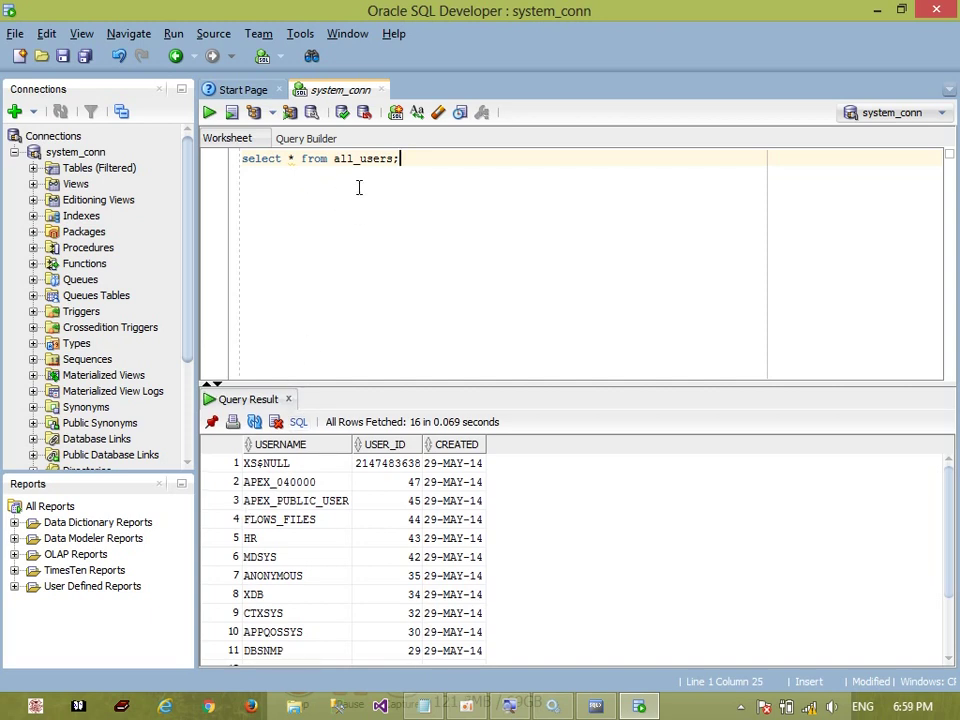
# Begin an alter statement on line 2 of the worksheet
pyautogui.click(446, 179)
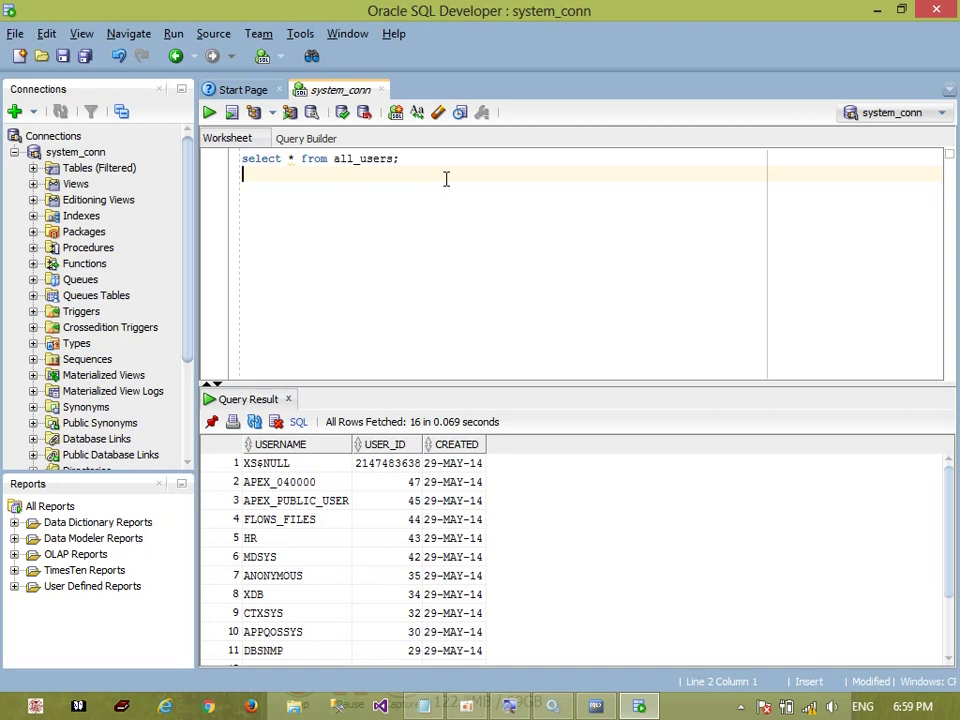
pyautogui.write('af')
pyautogui.press('BackSpace')
pyautogui.write('lter')
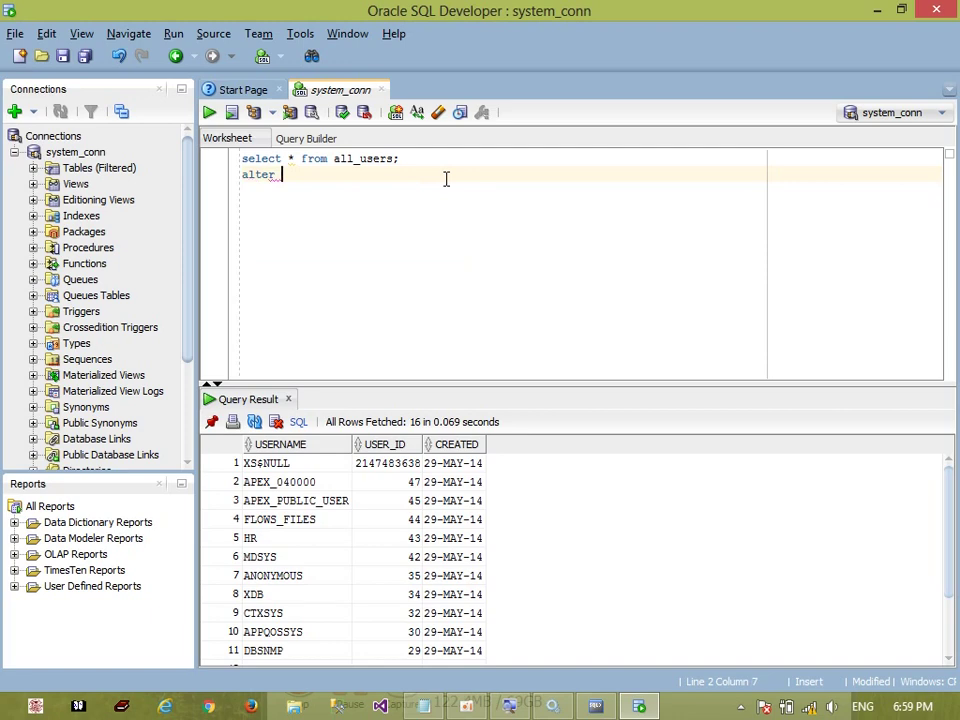